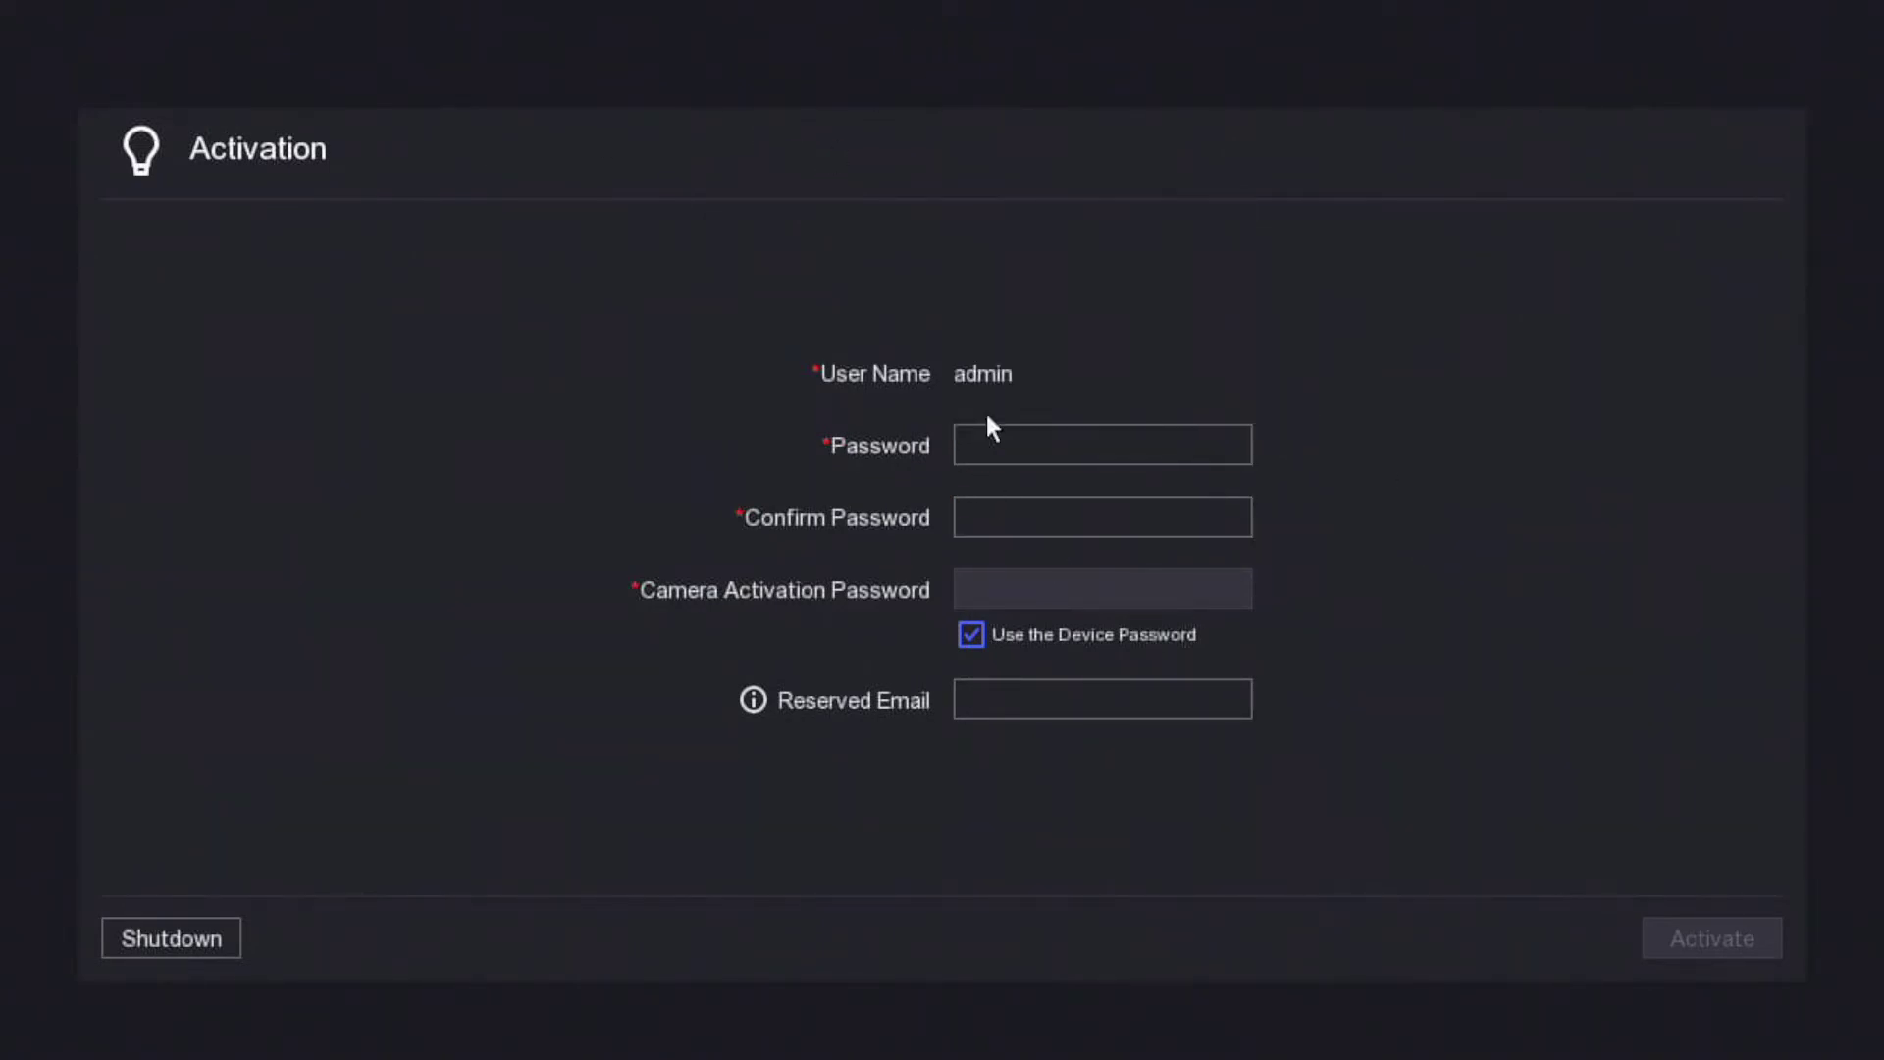
- Enter a first admin password on the on-screen keyboard and reveal it to see why it was rejected
click(1001, 440)
click(1018, 453)
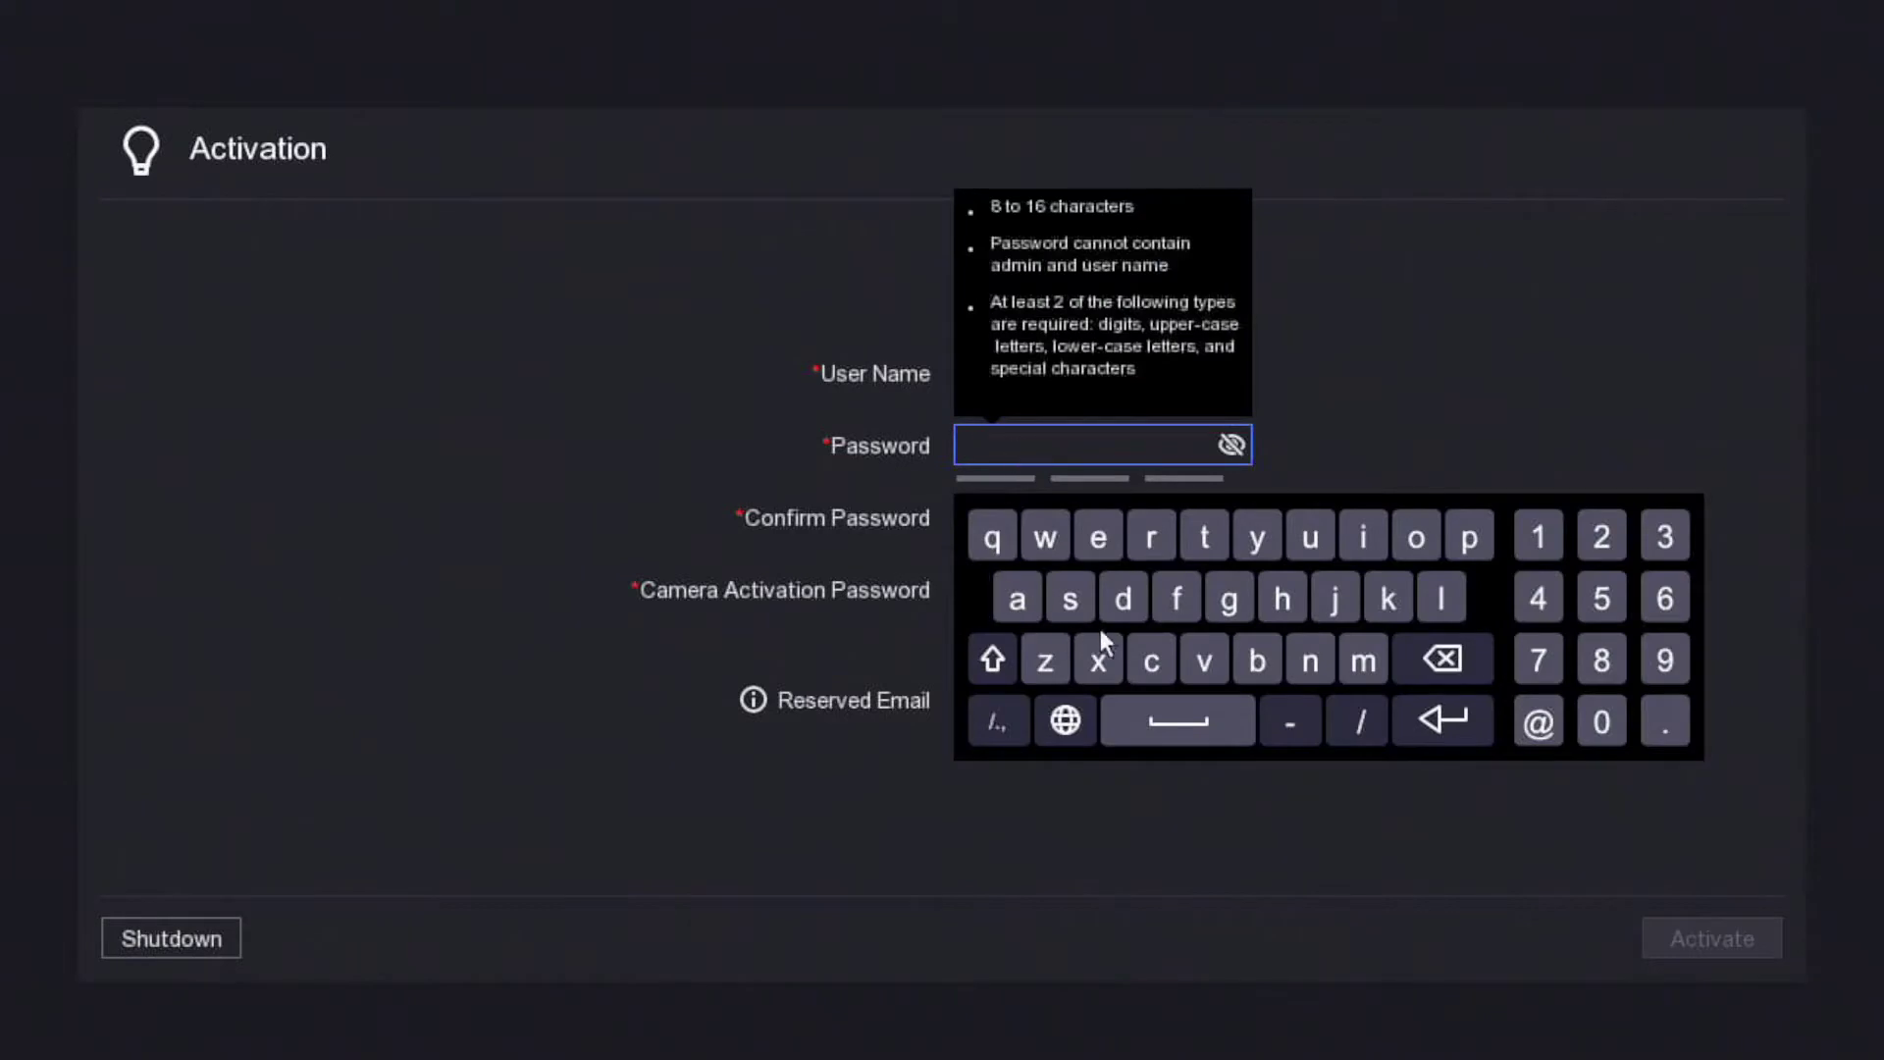
click(1017, 607)
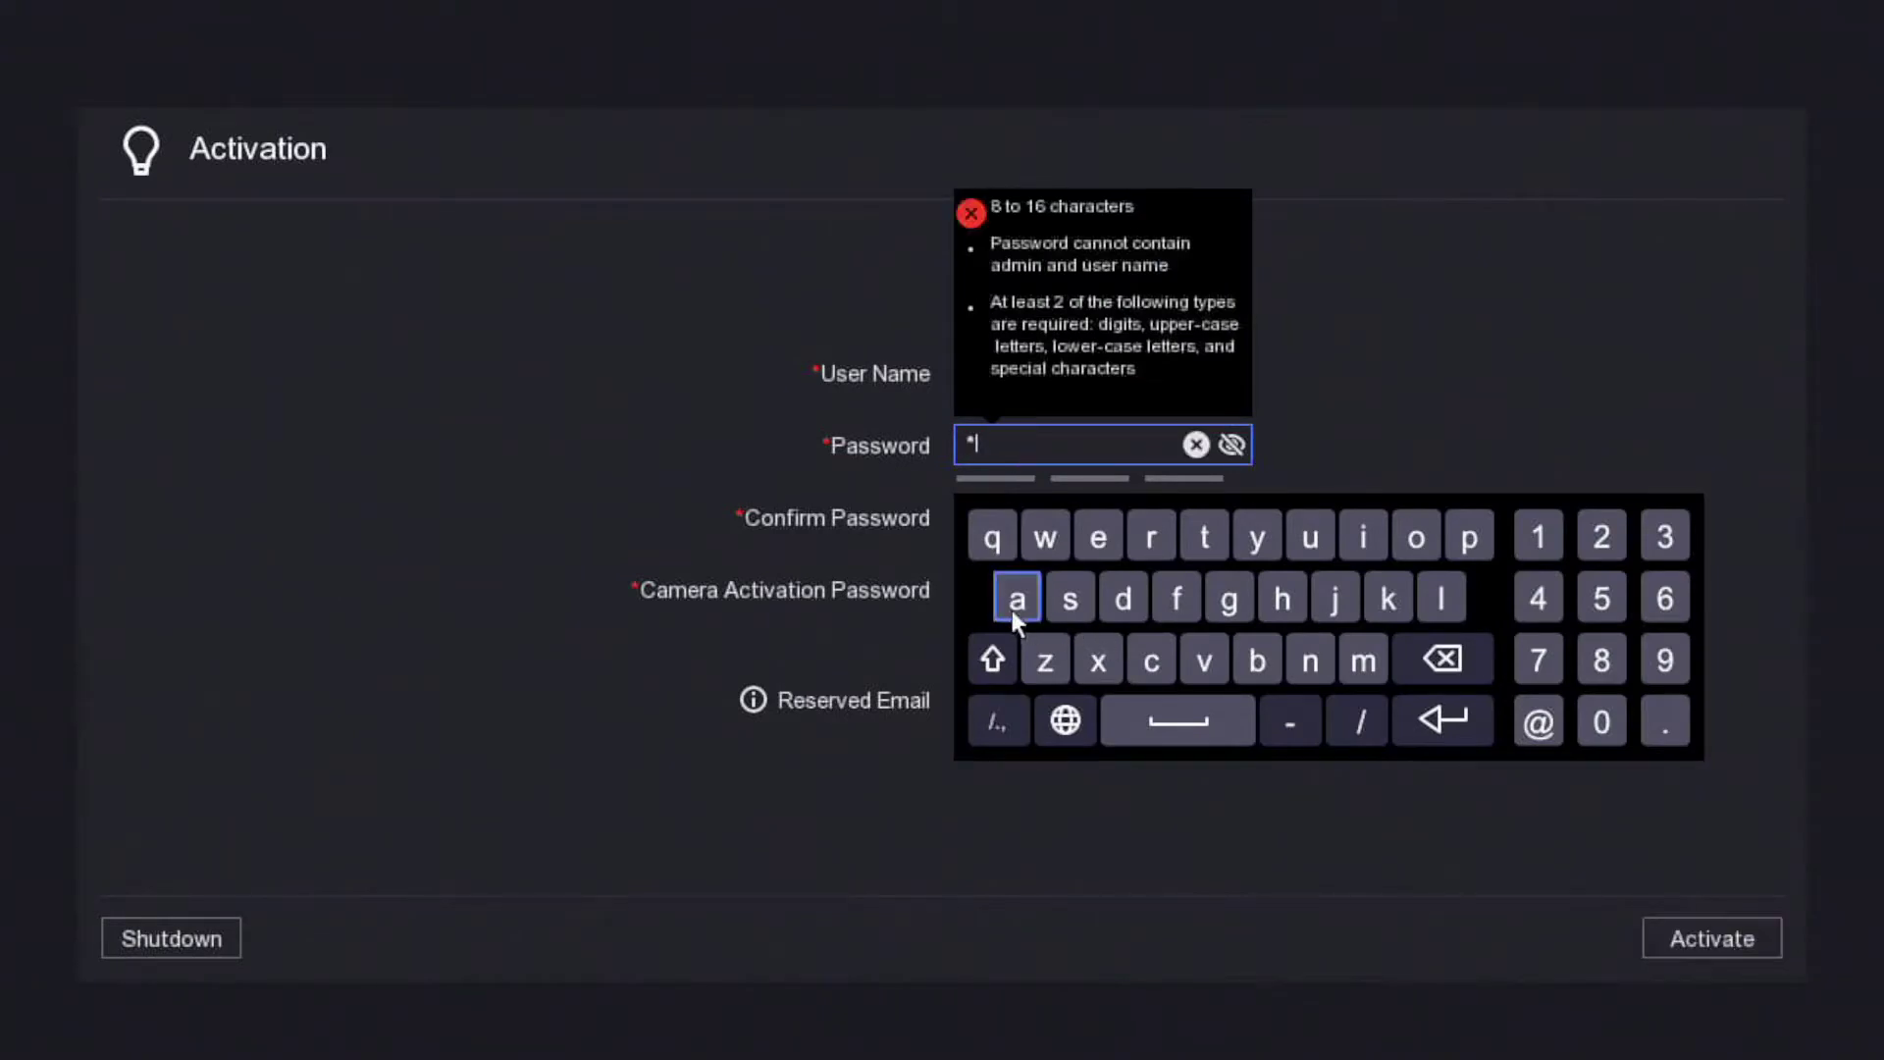
click(1128, 599)
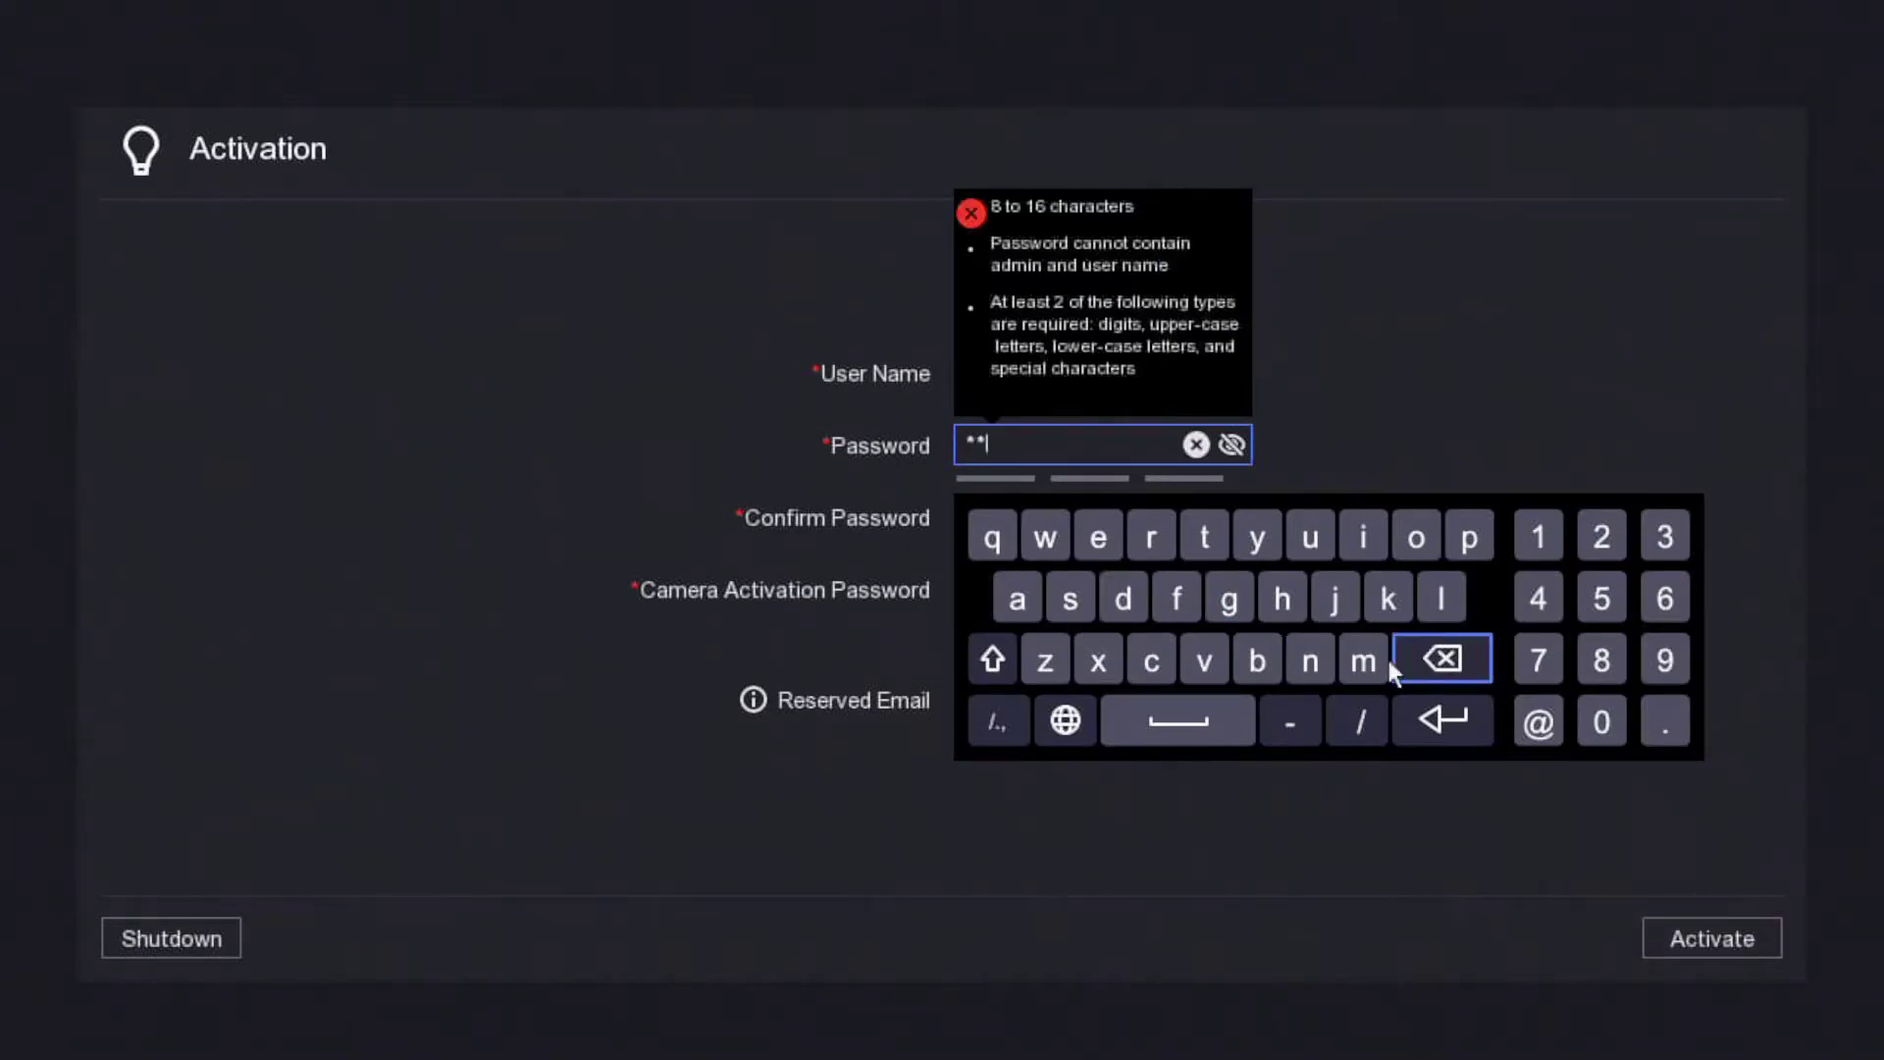
click(1360, 662)
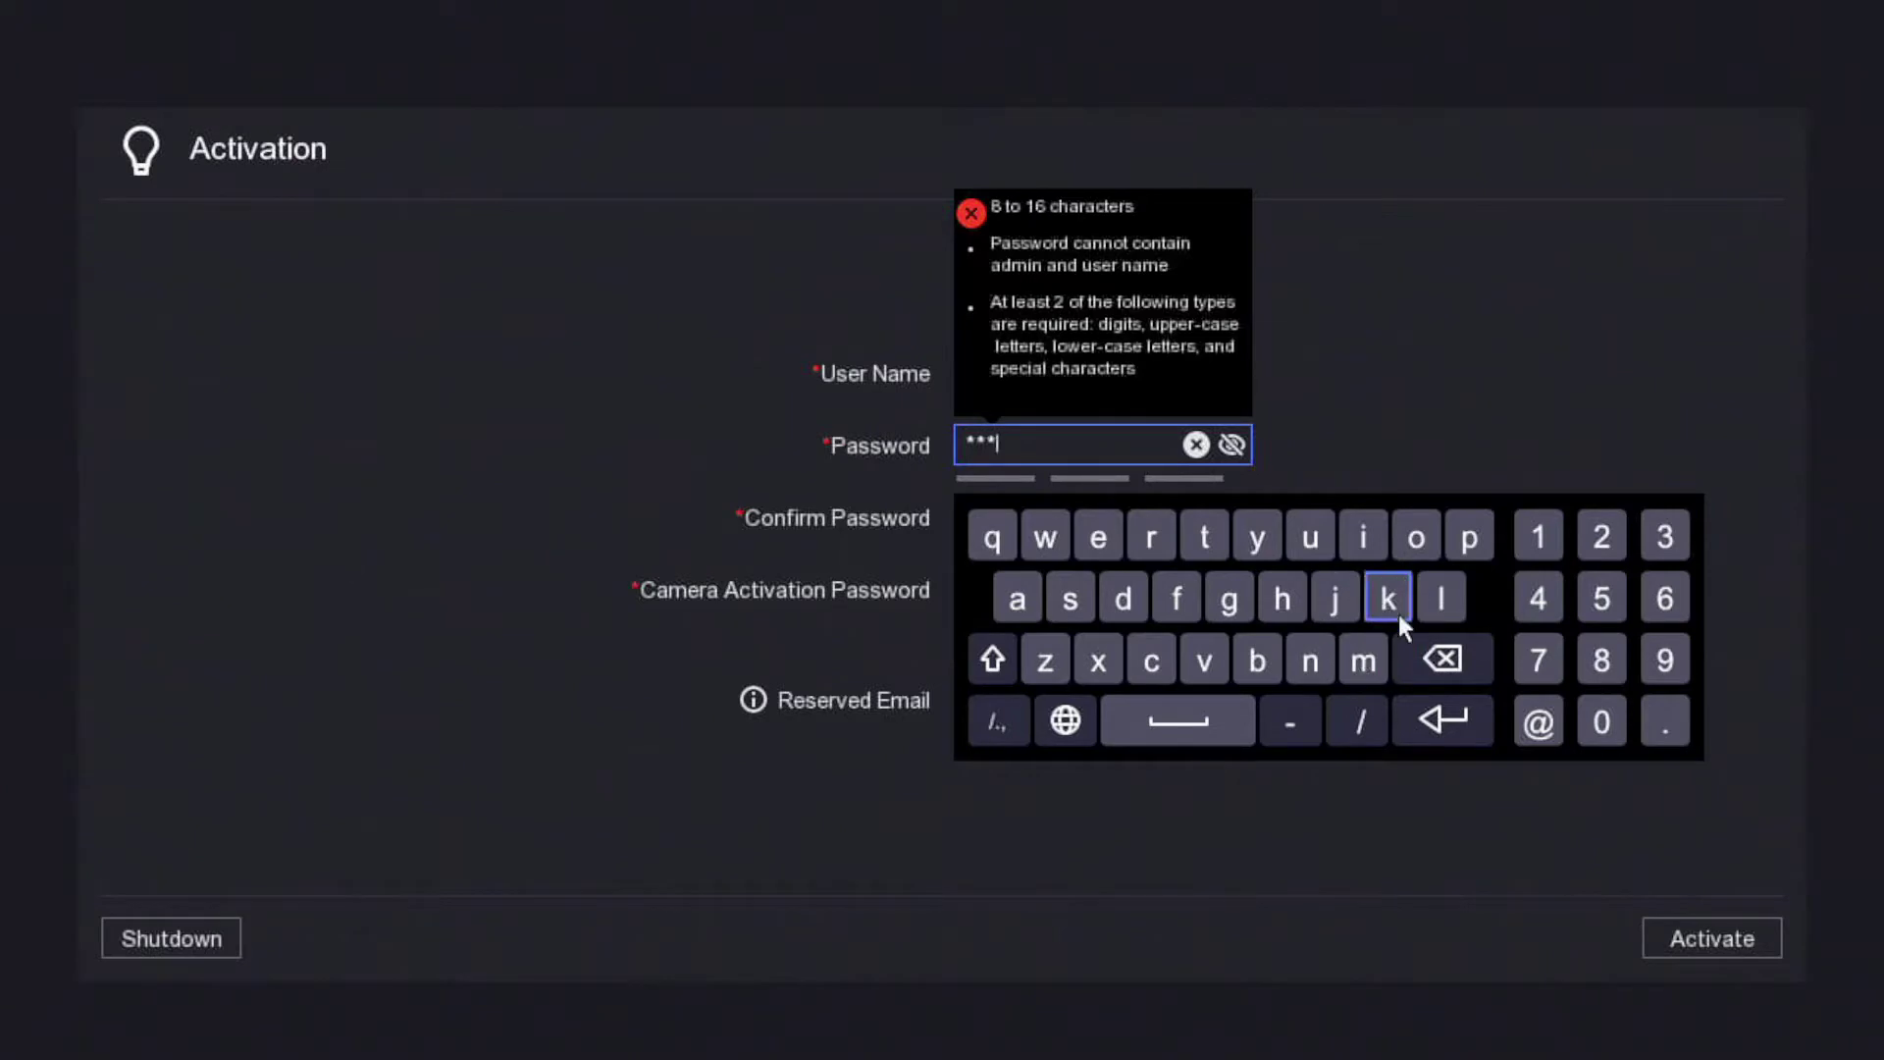
click(1354, 541)
click(1309, 661)
click(1553, 530)
click(1602, 538)
click(1665, 535)
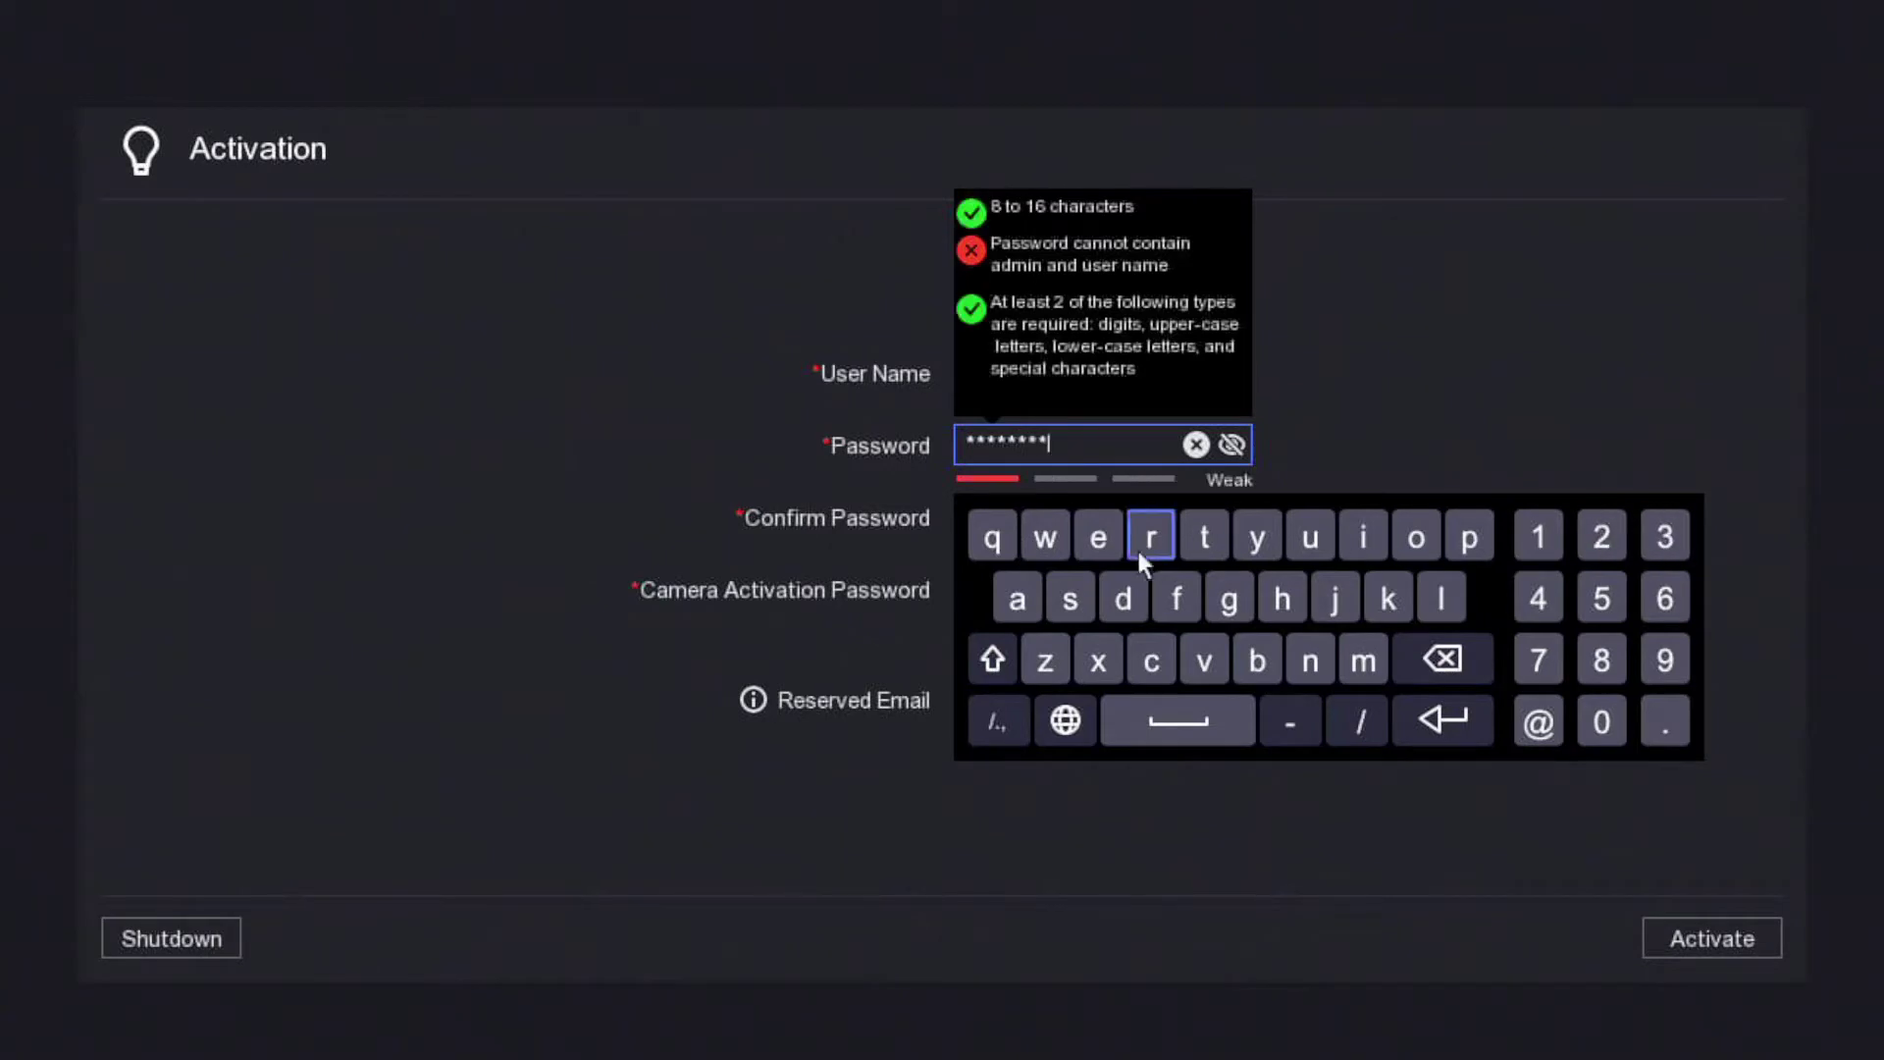
click(861, 546)
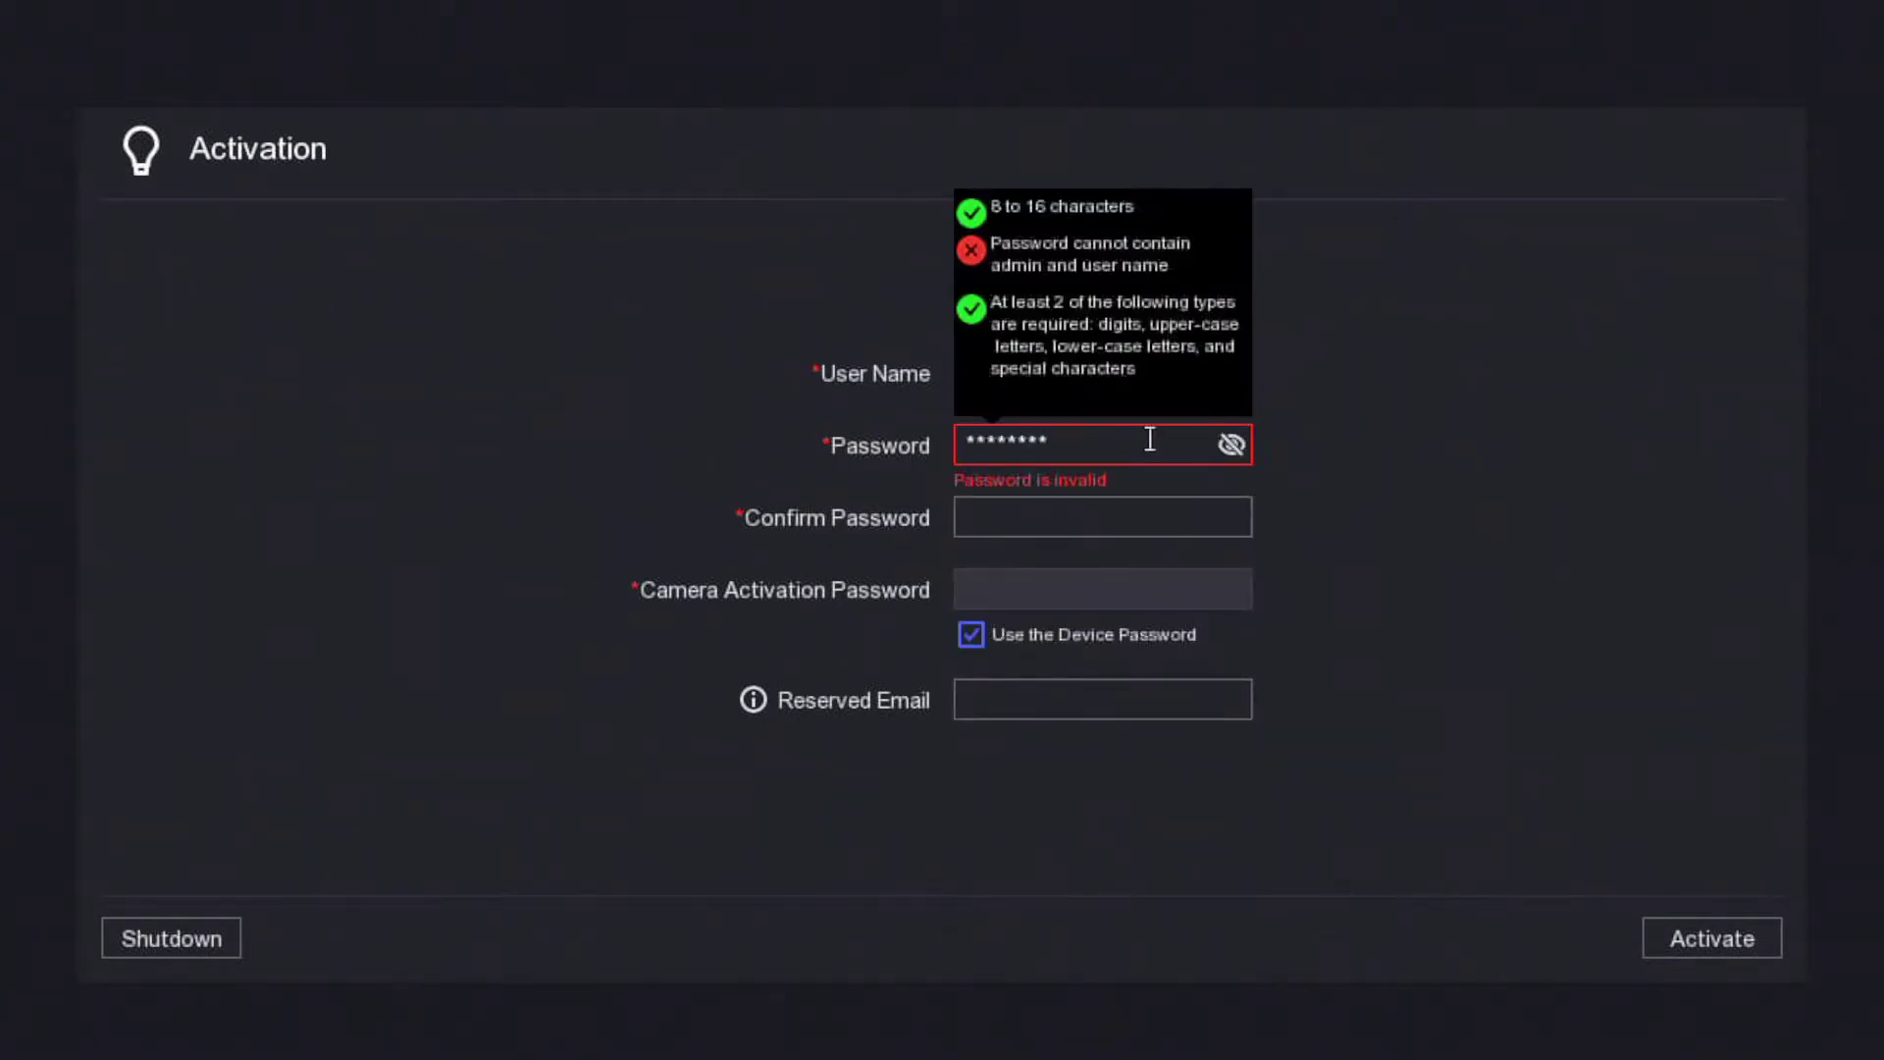
click(1234, 444)
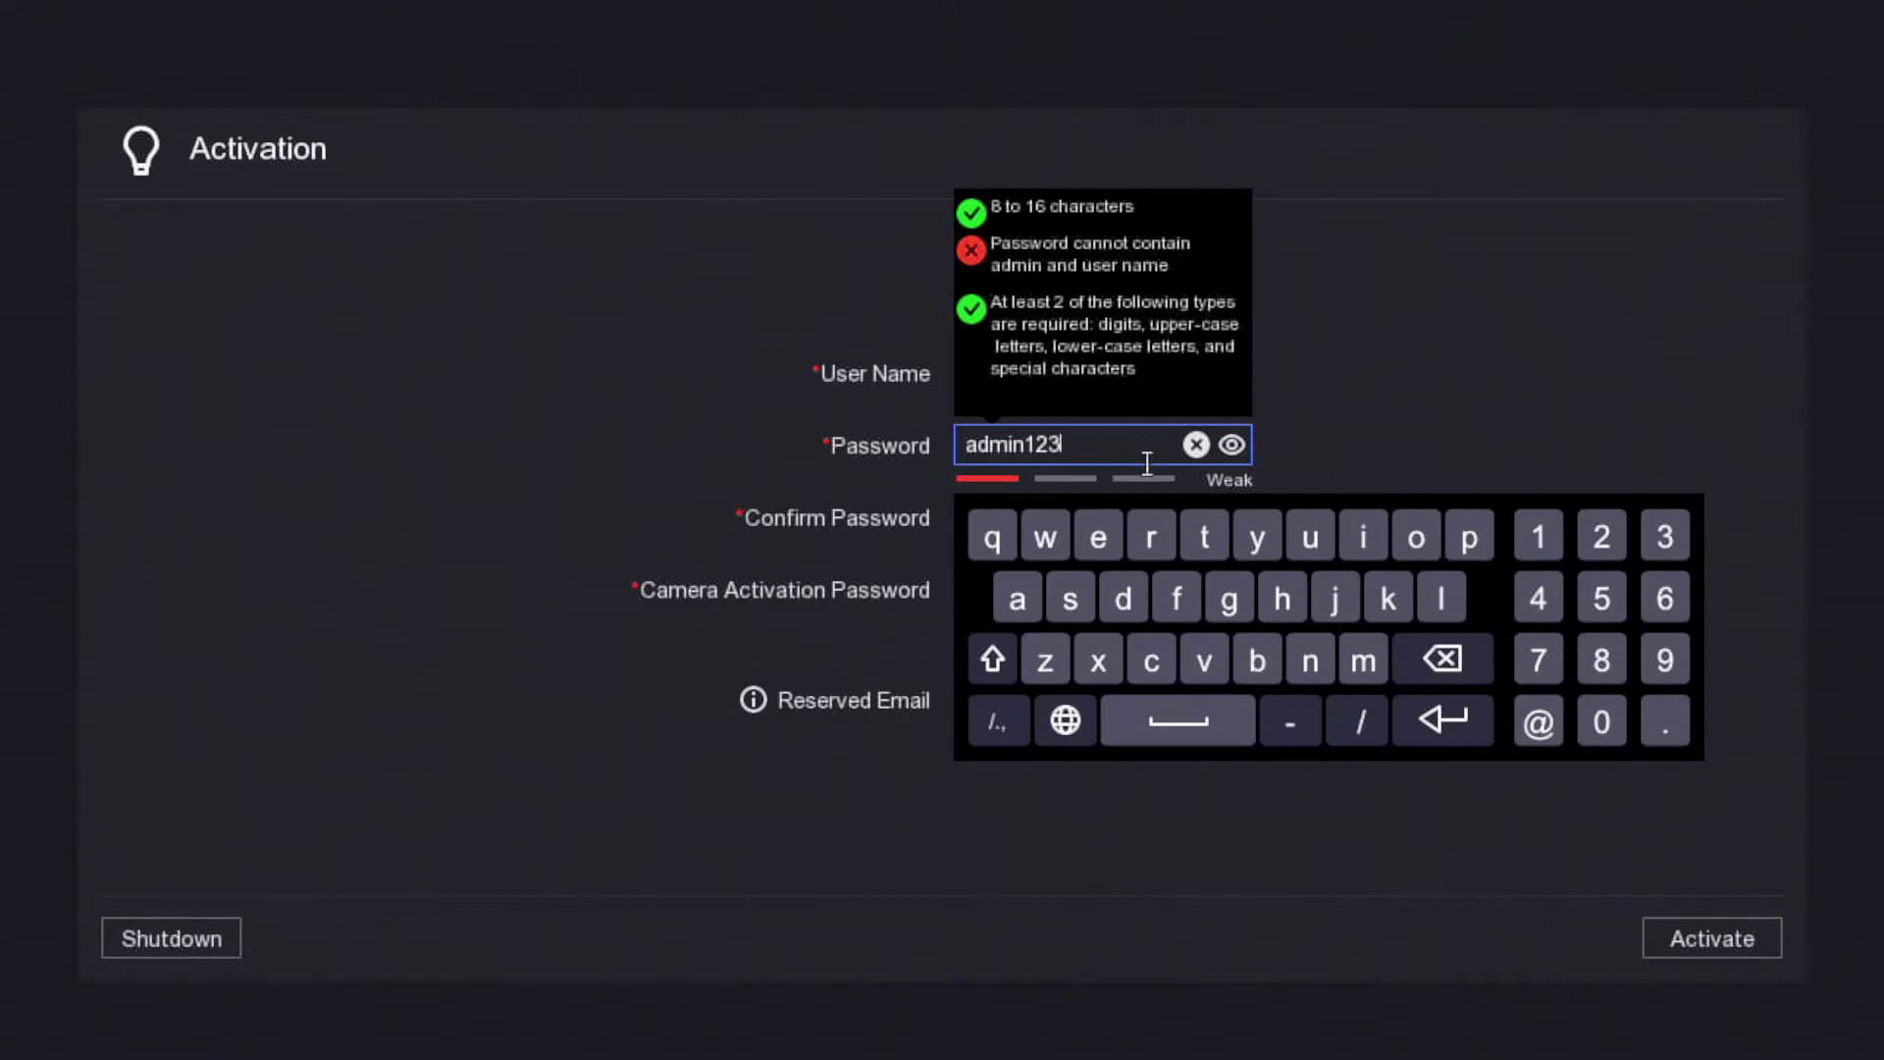
- Replace it with a new password starting with capital letters and ending in digits
click(1477, 656)
click(1477, 656)
click(1477, 655)
click(1477, 656)
click(1478, 656)
click(1478, 656)
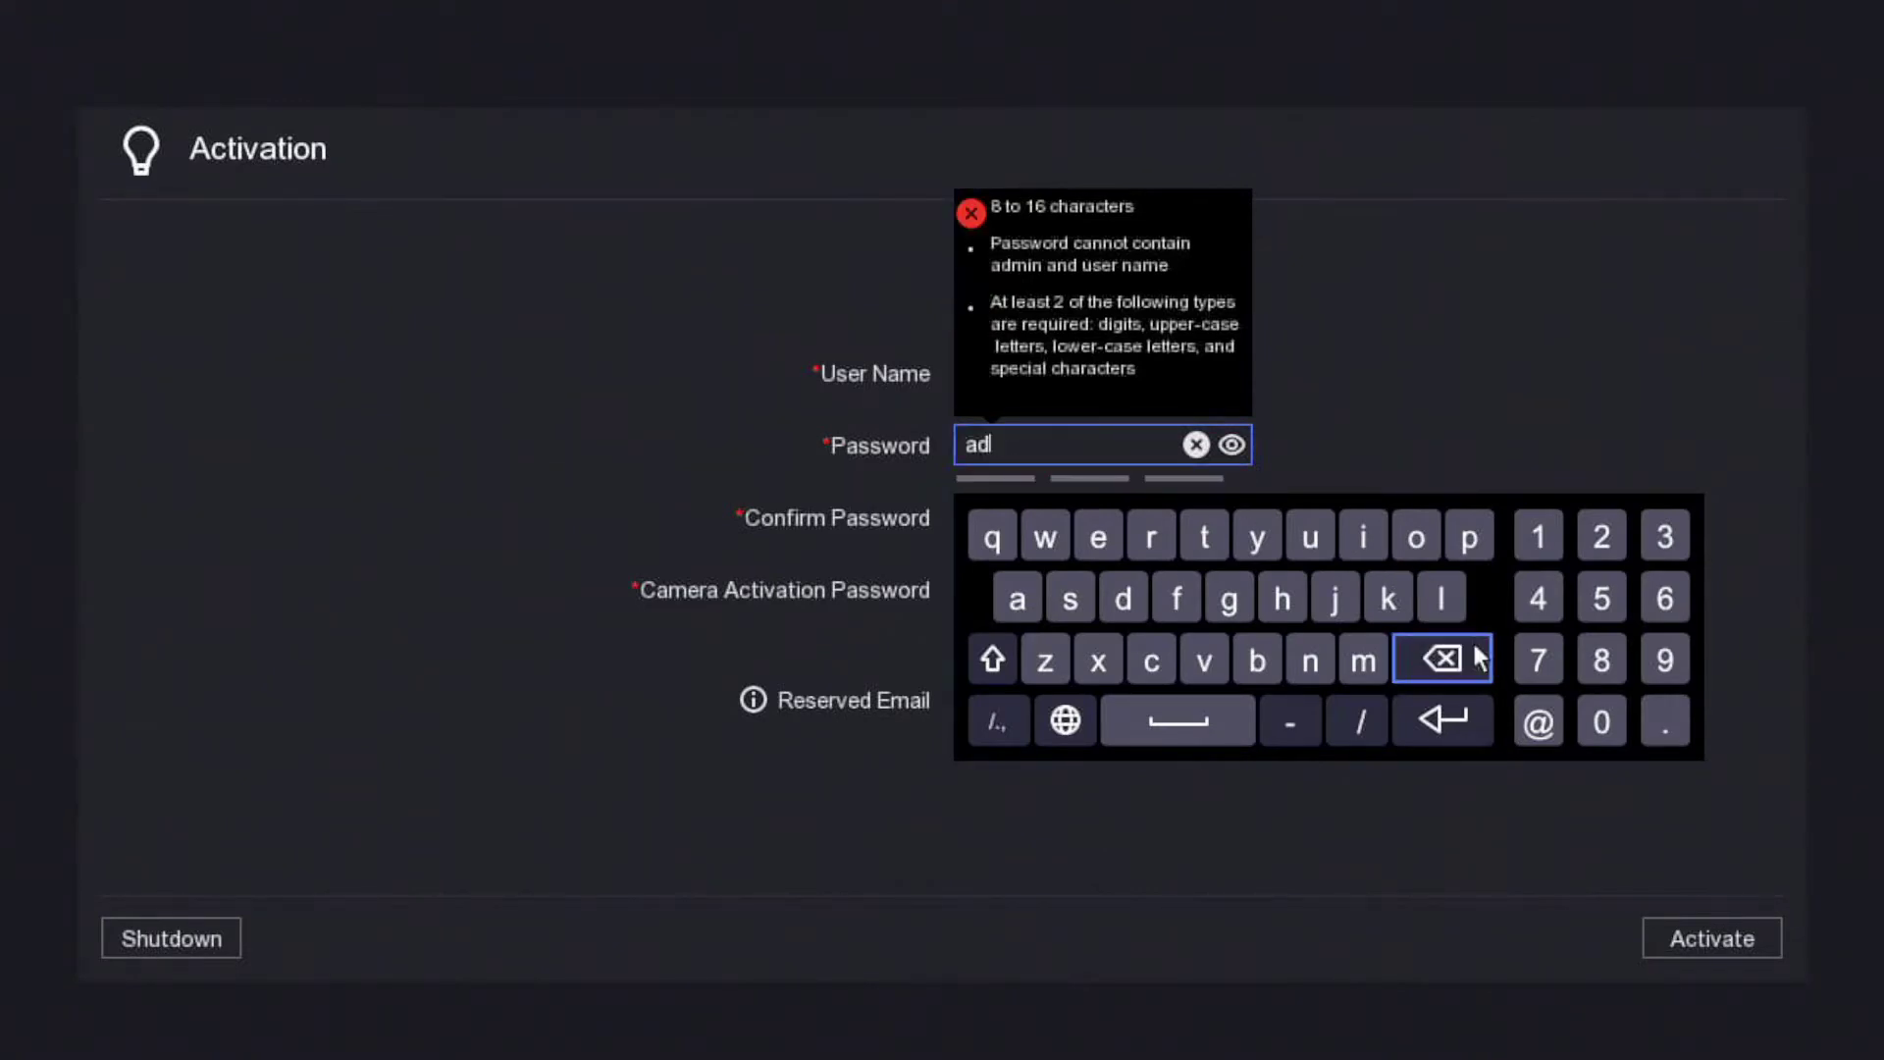
click(1478, 655)
click(1477, 655)
click(987, 660)
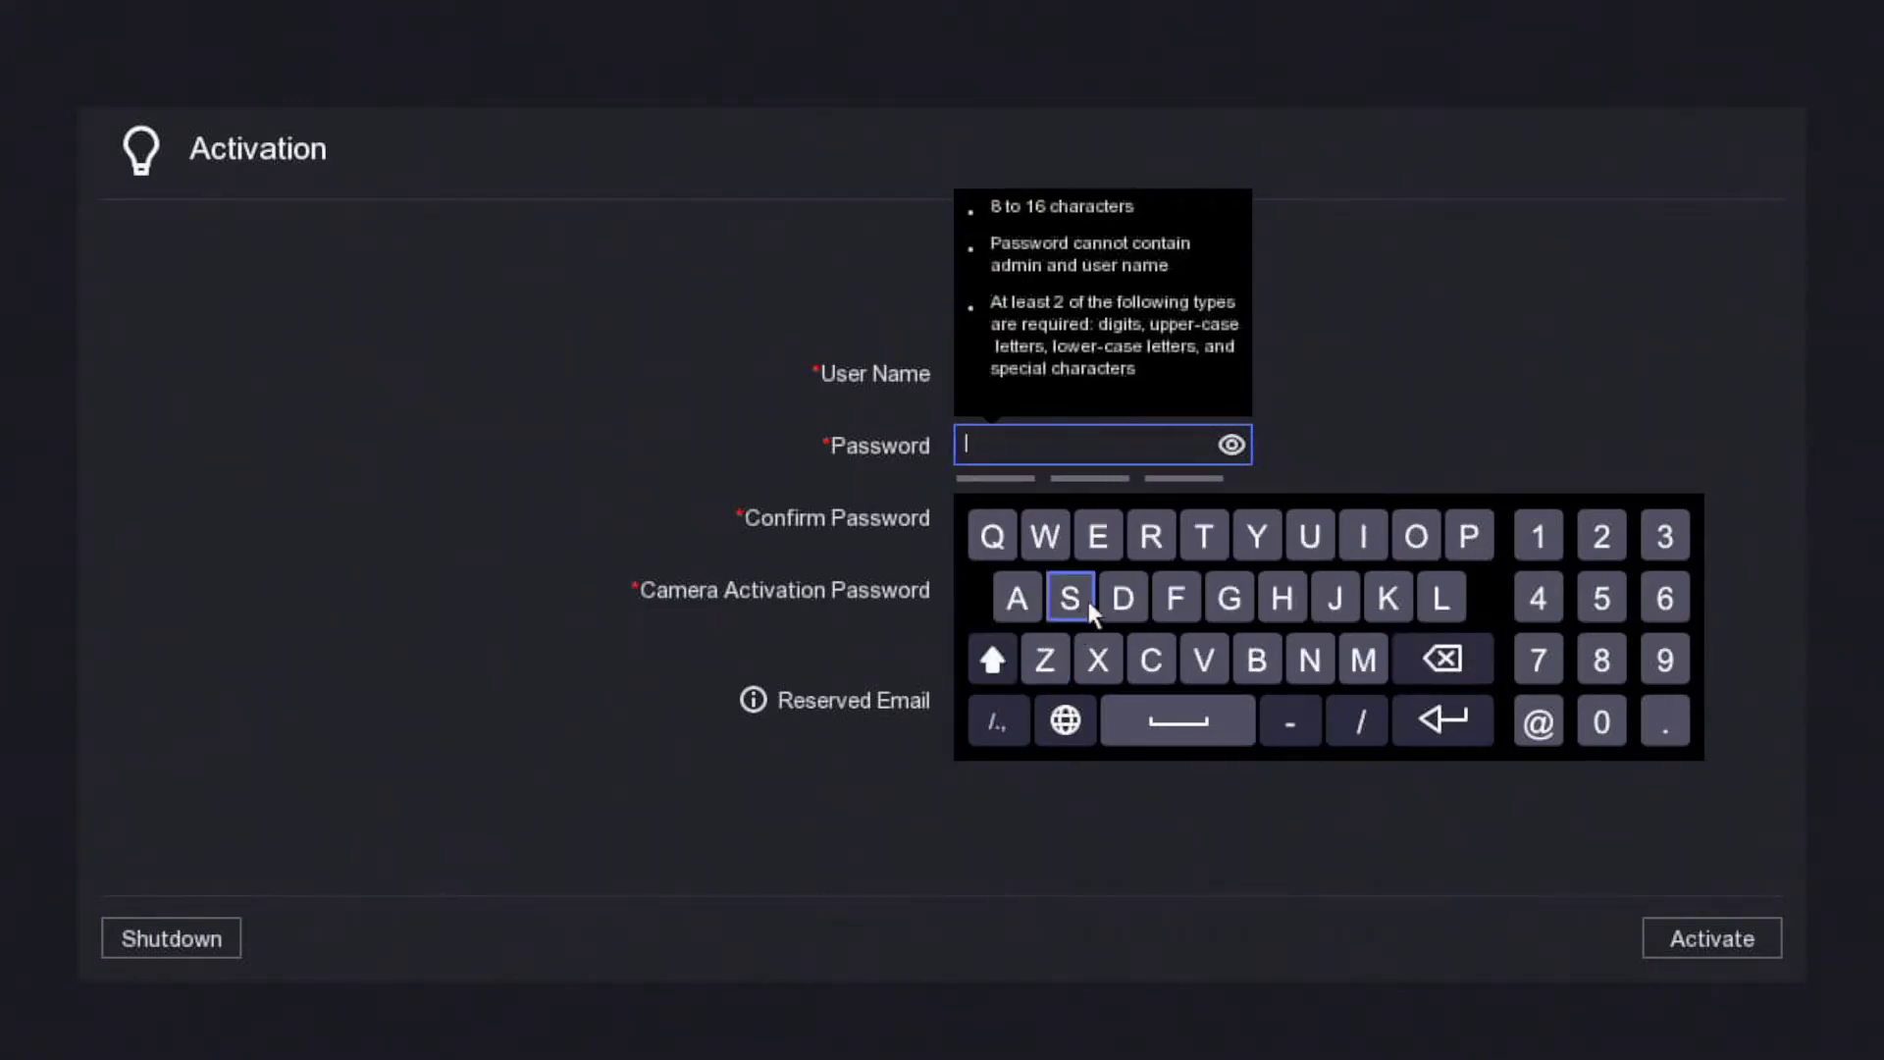
click(1091, 608)
click(1091, 608)
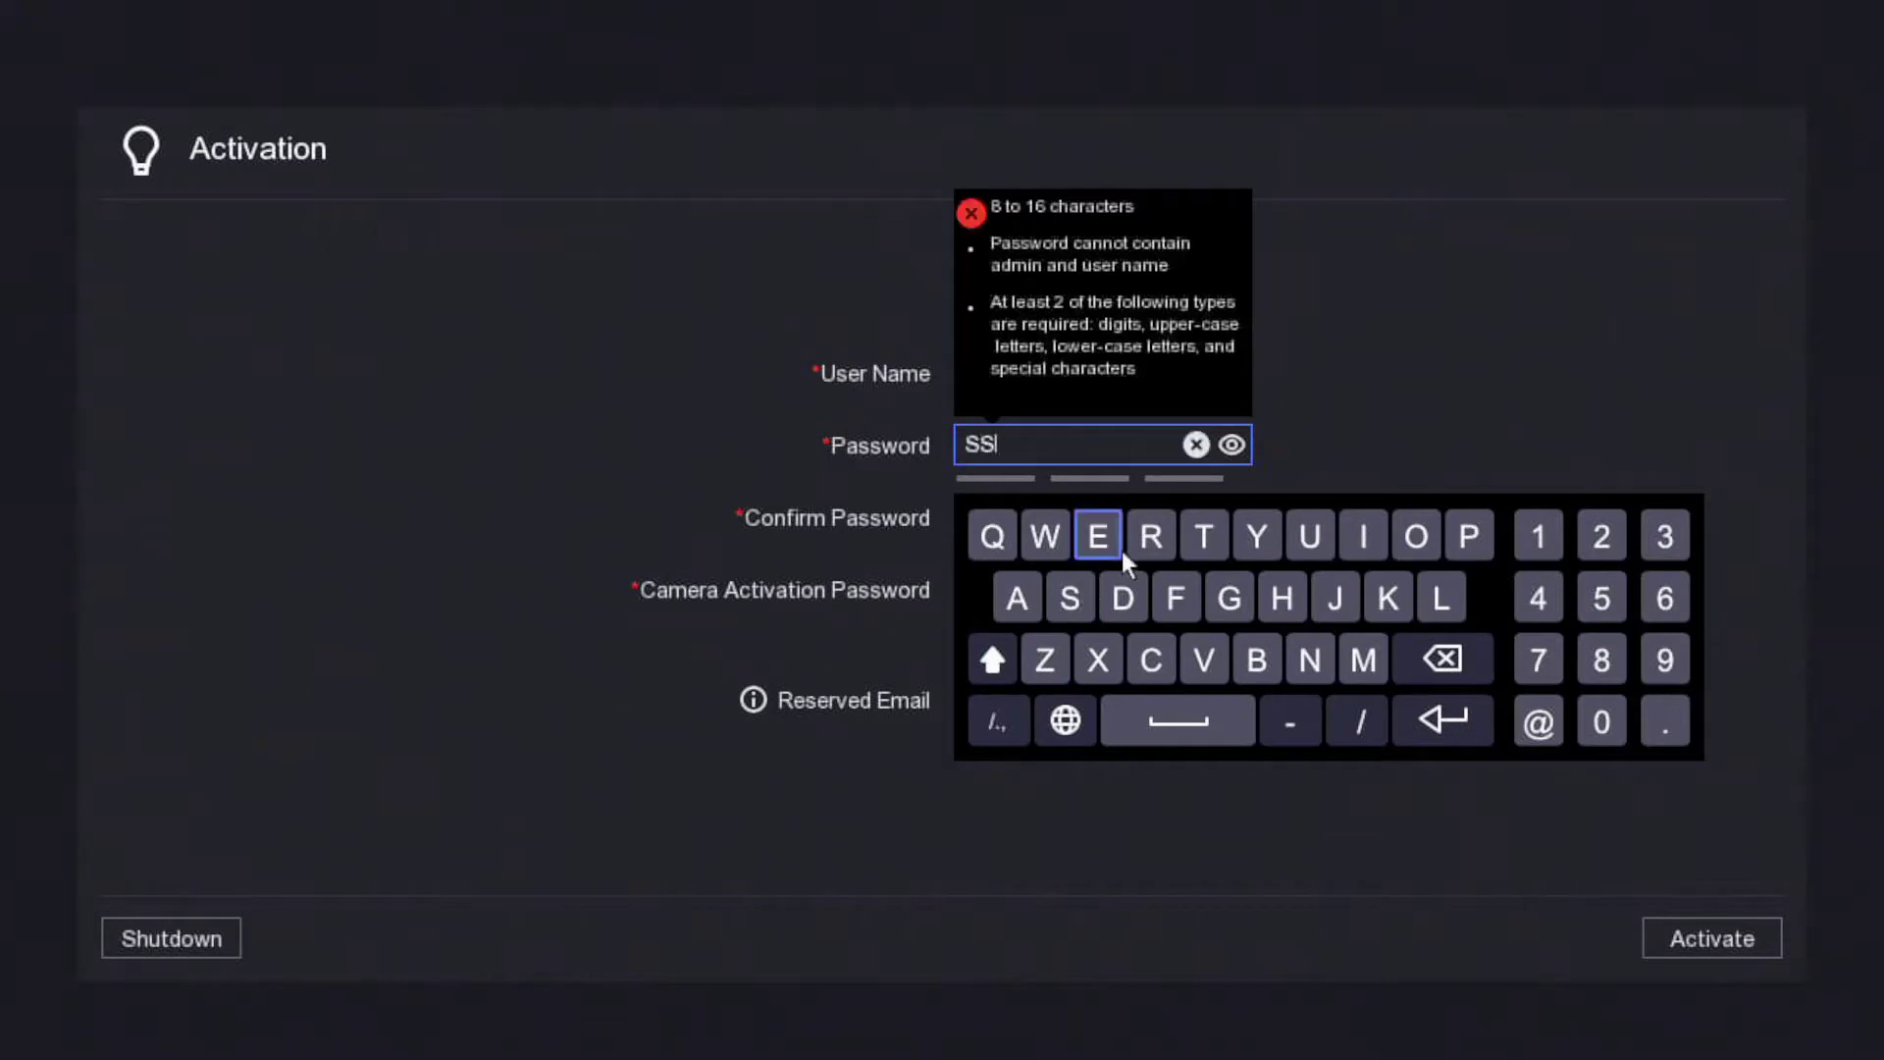
click(1161, 544)
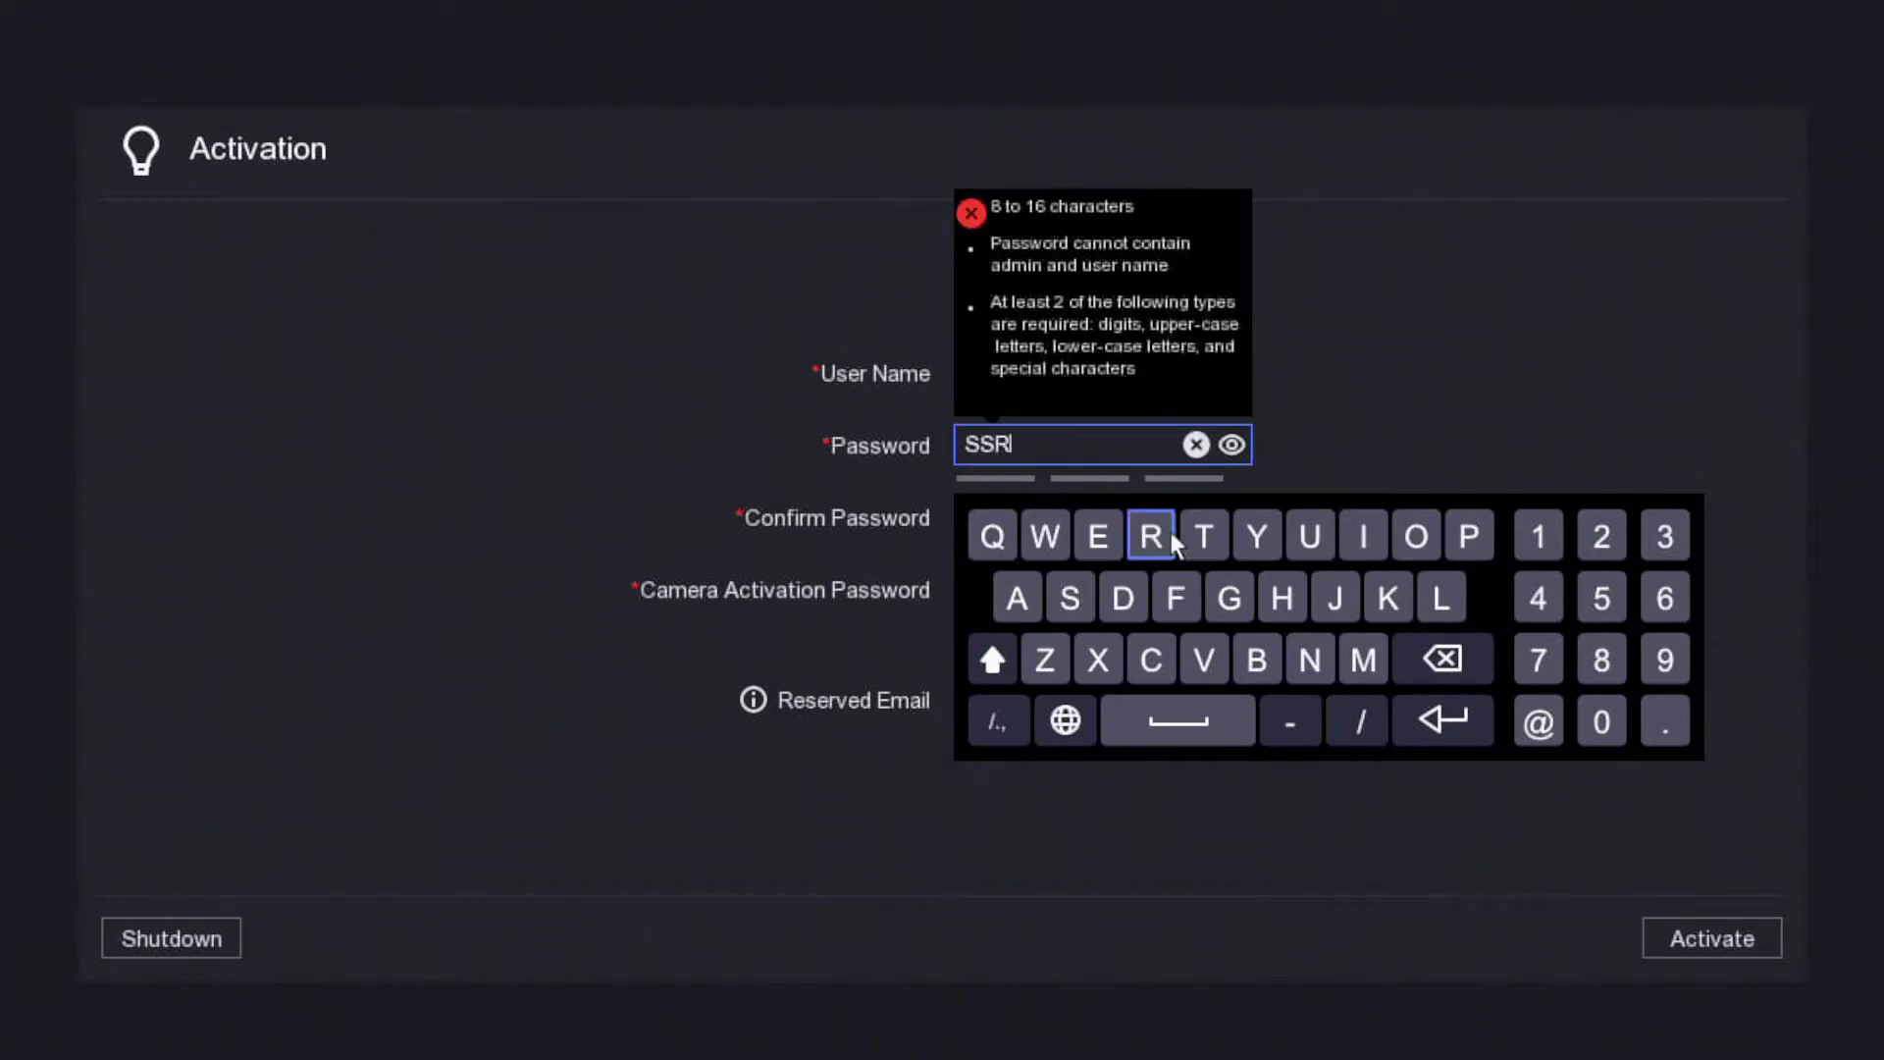
click(1168, 667)
click(1168, 668)
click(1206, 540)
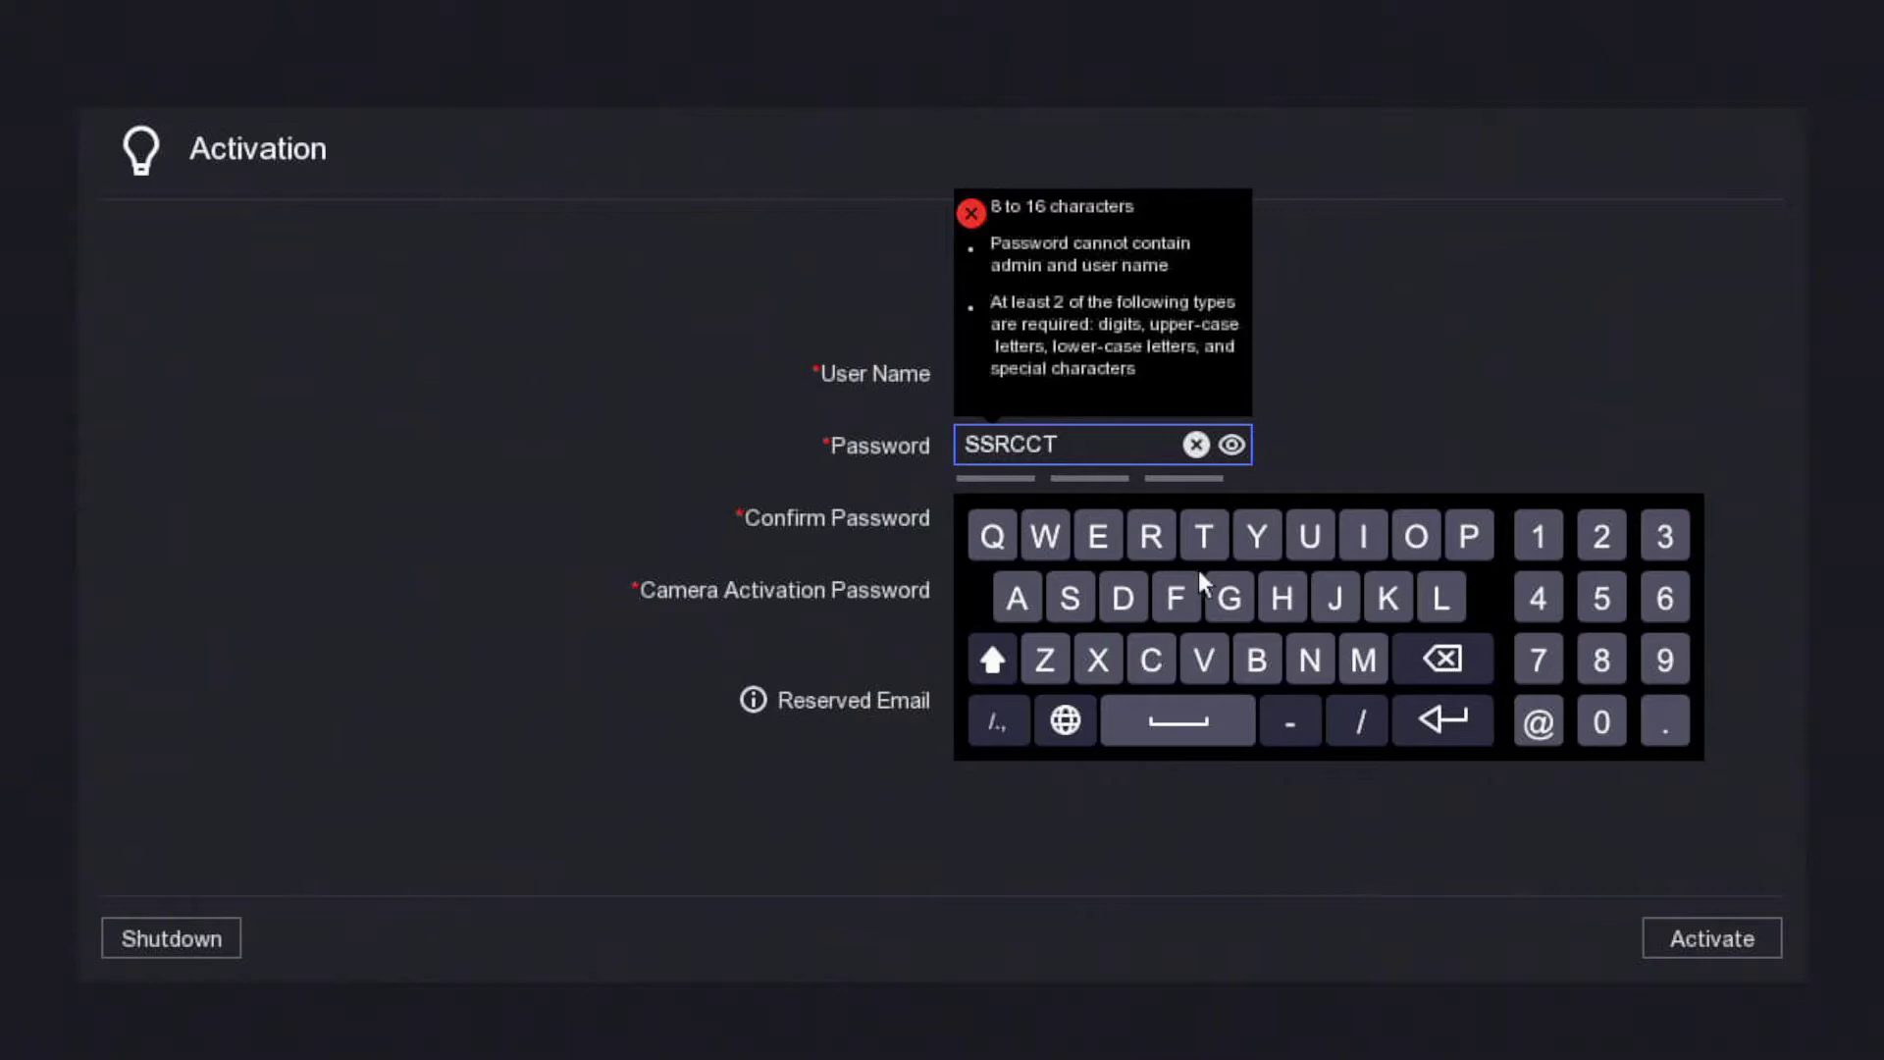
click(1205, 659)
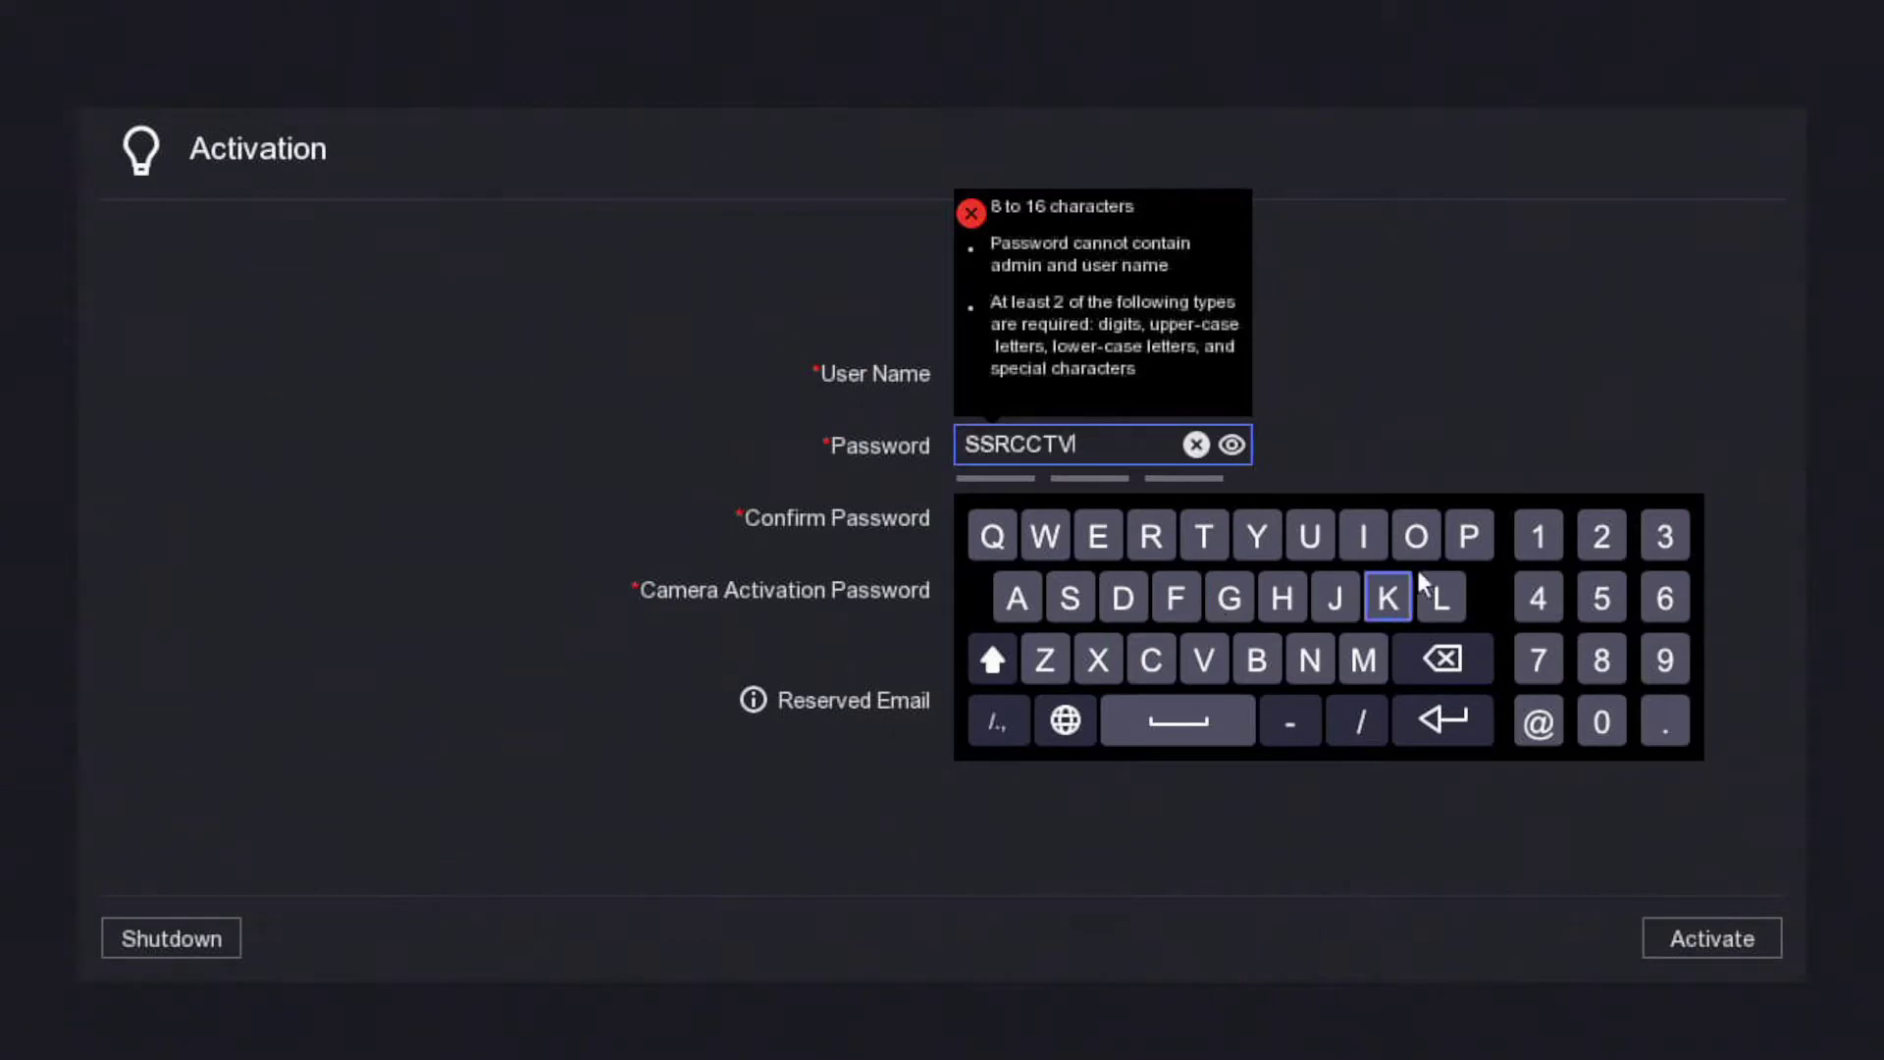
click(1561, 546)
click(1605, 540)
click(1665, 540)
click(1433, 471)
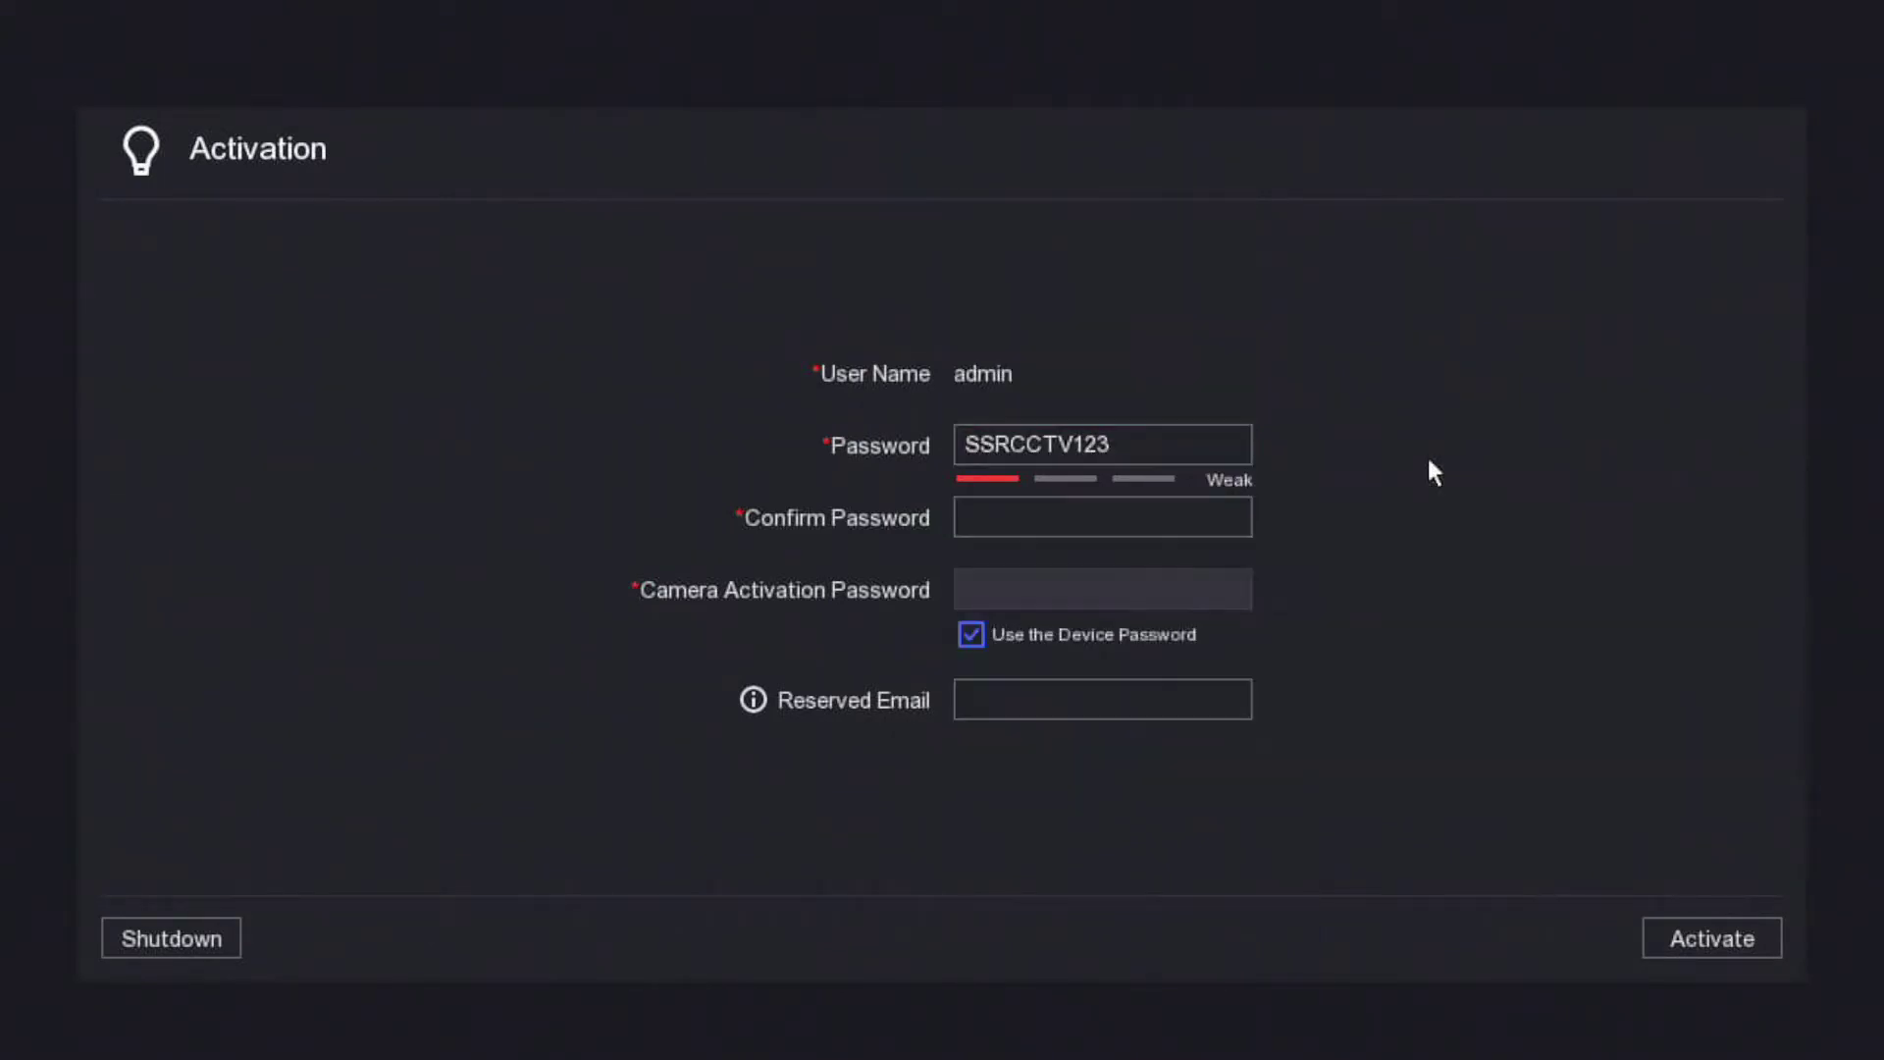
- Retype the same password in Confirm Password and reveal it to verify both match
click(1064, 525)
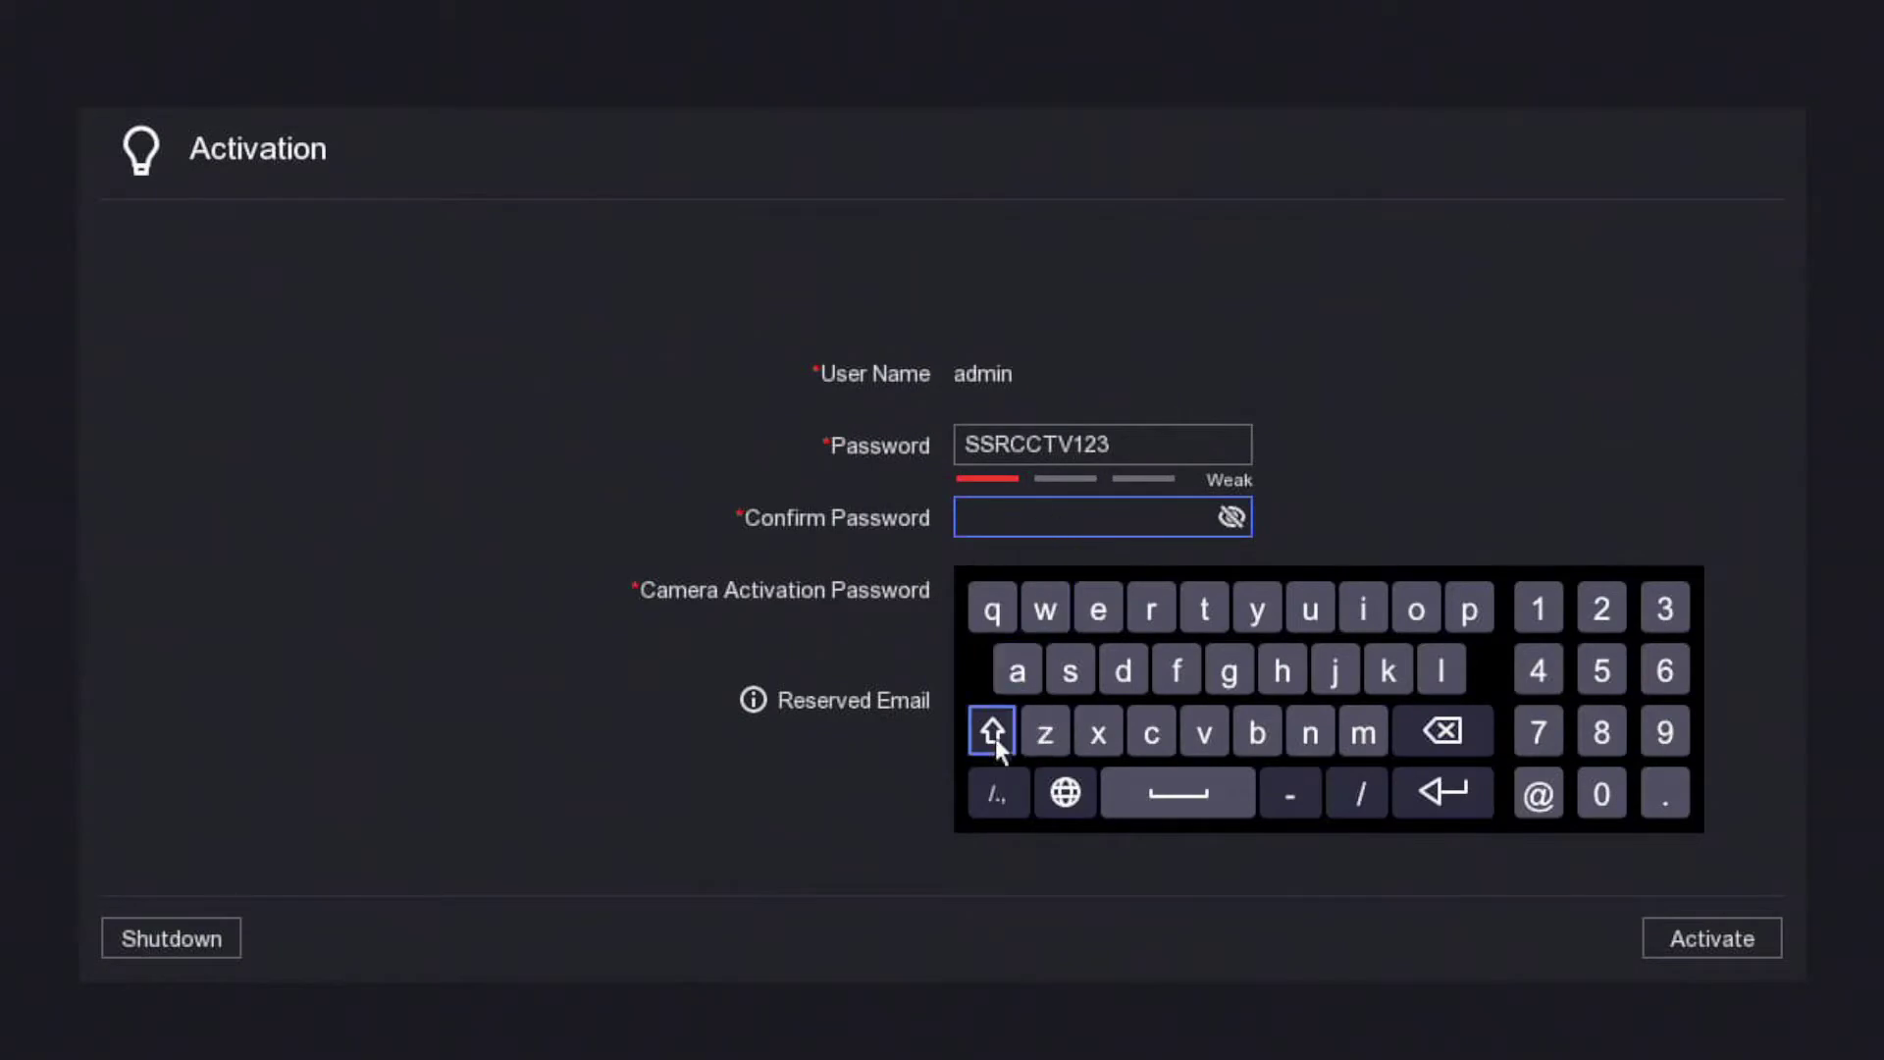
click(992, 736)
click(1069, 670)
click(1070, 670)
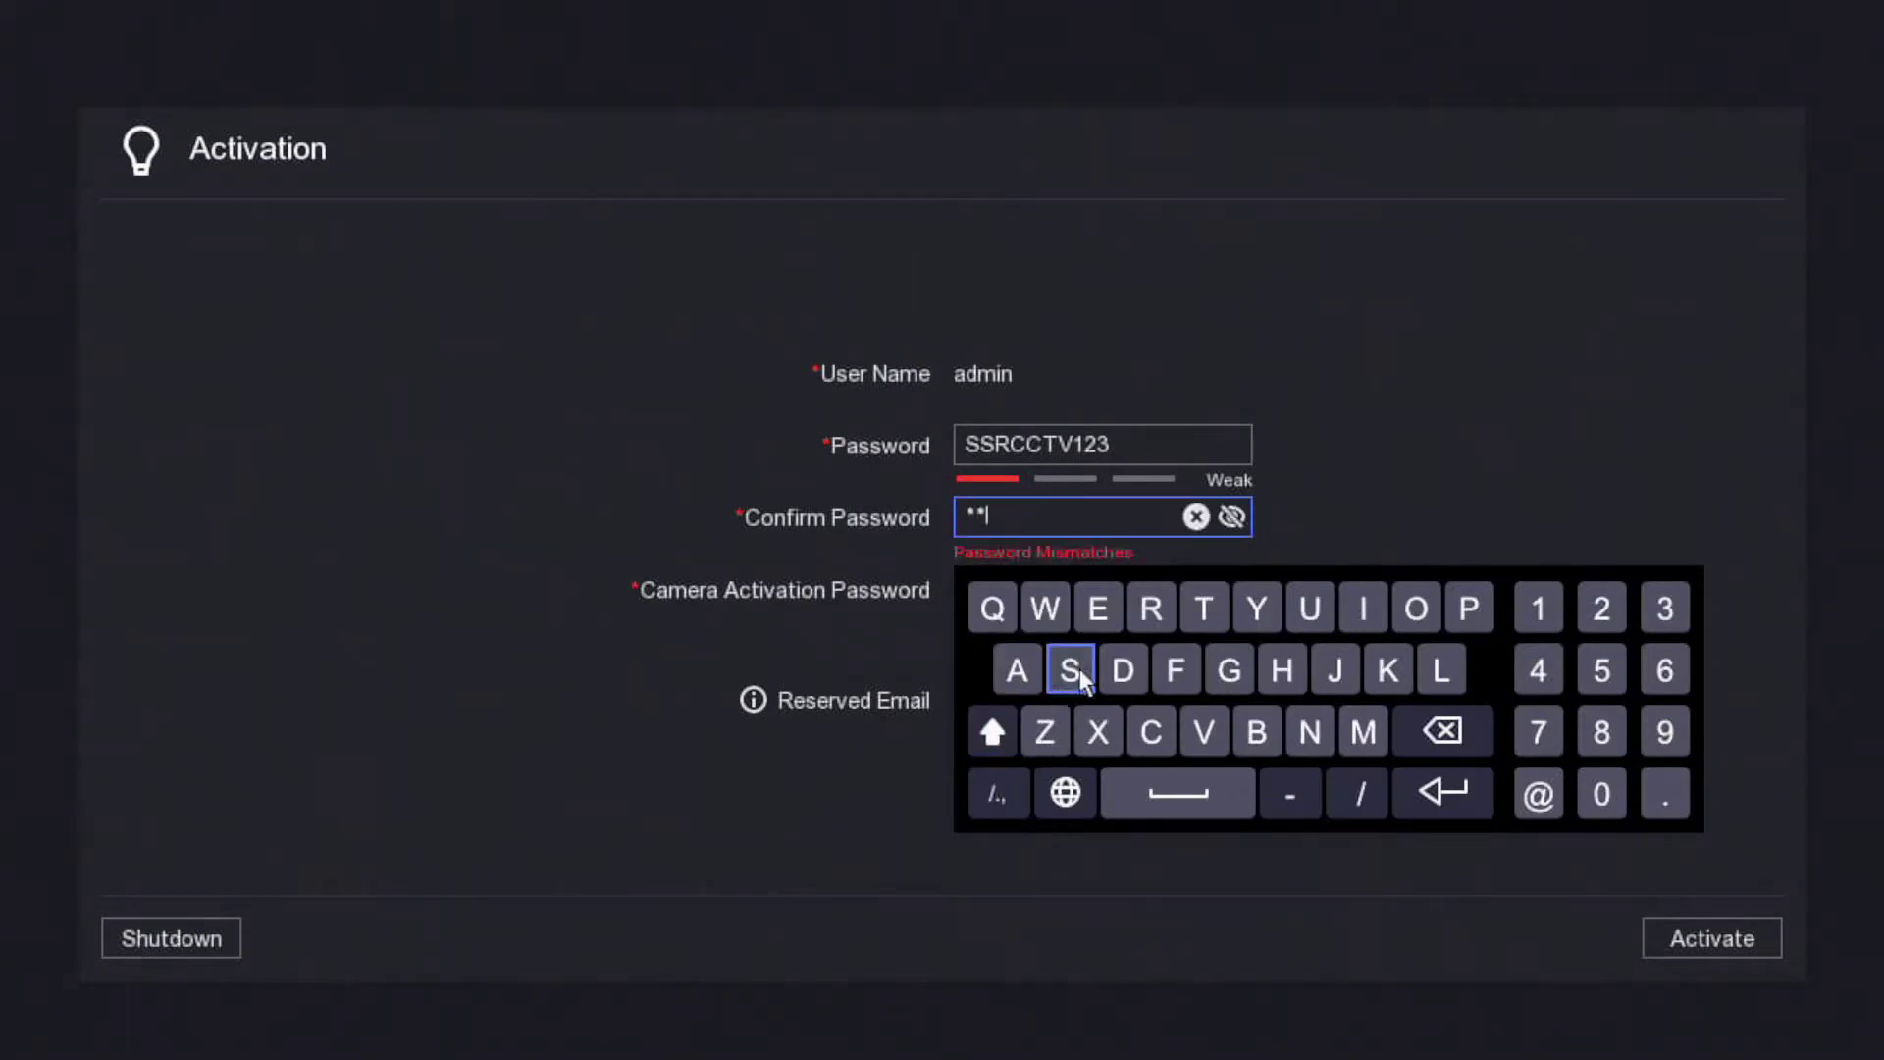
click(1151, 609)
click(1149, 736)
click(1149, 737)
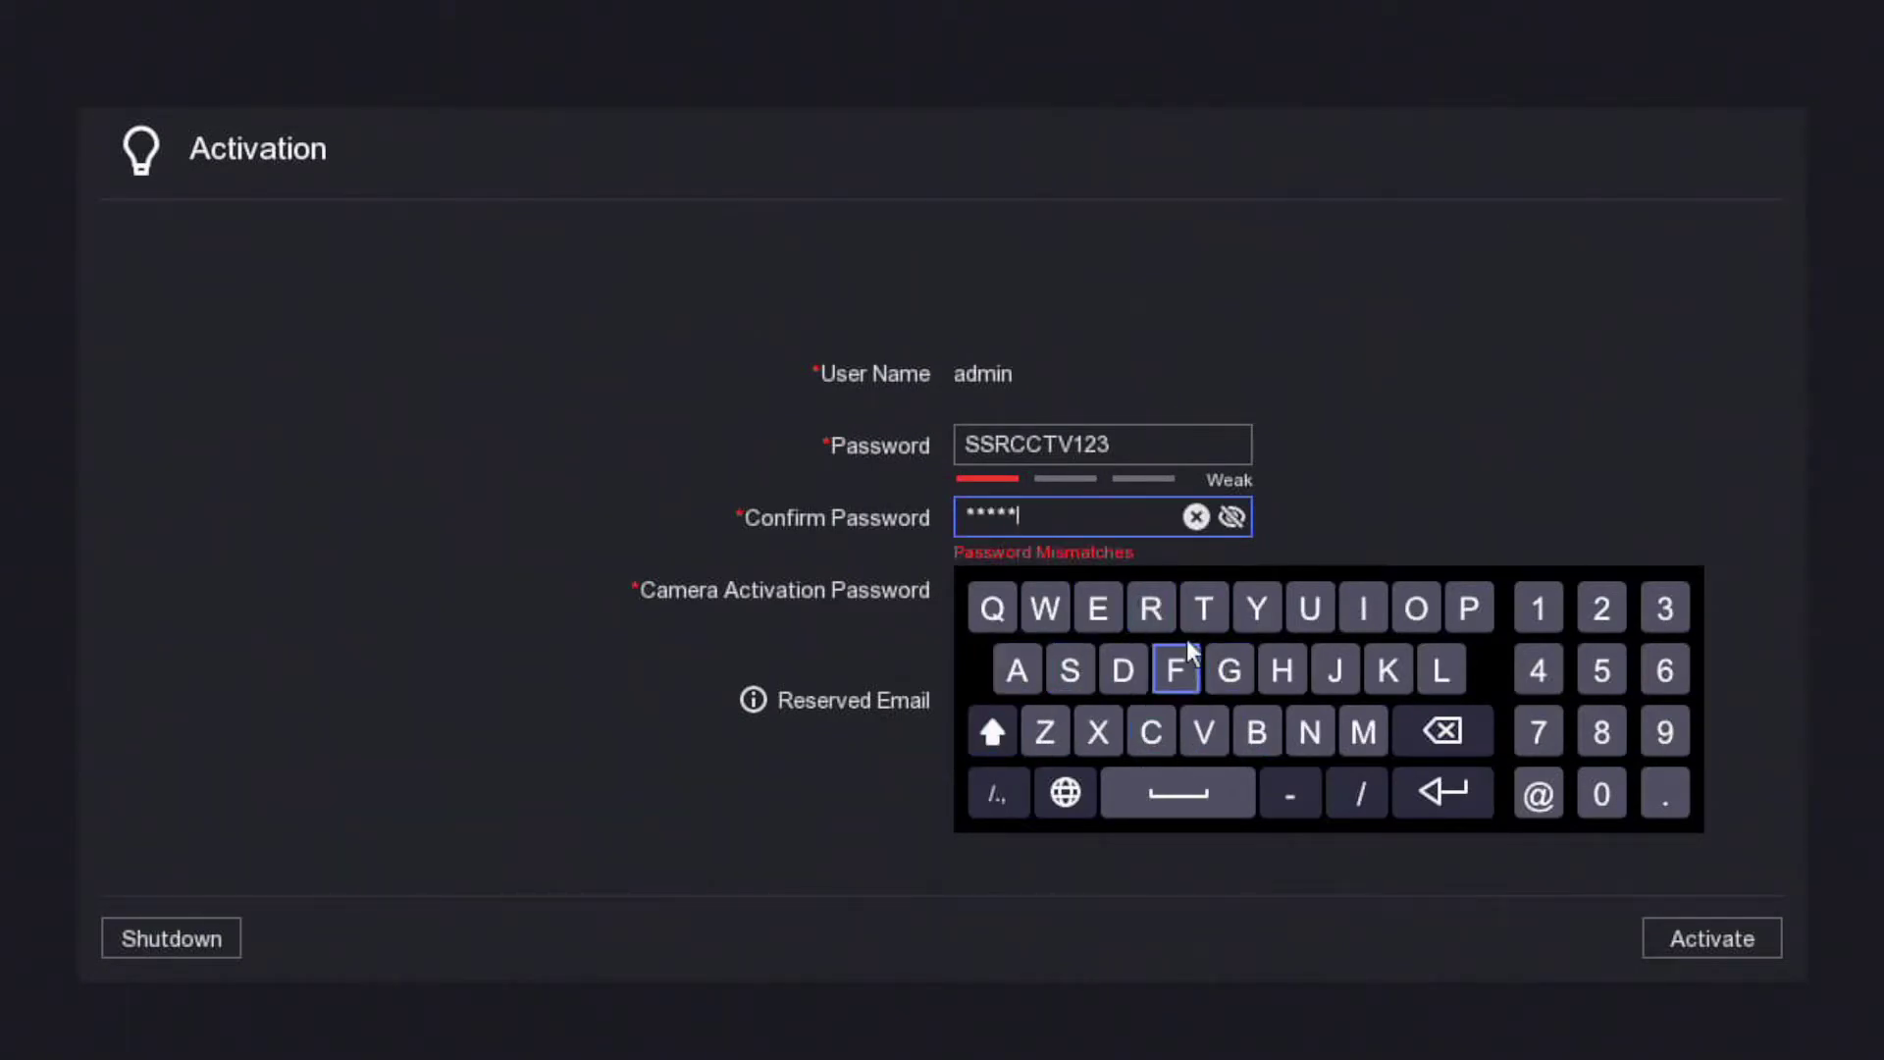
click(1199, 631)
click(1205, 732)
click(1539, 612)
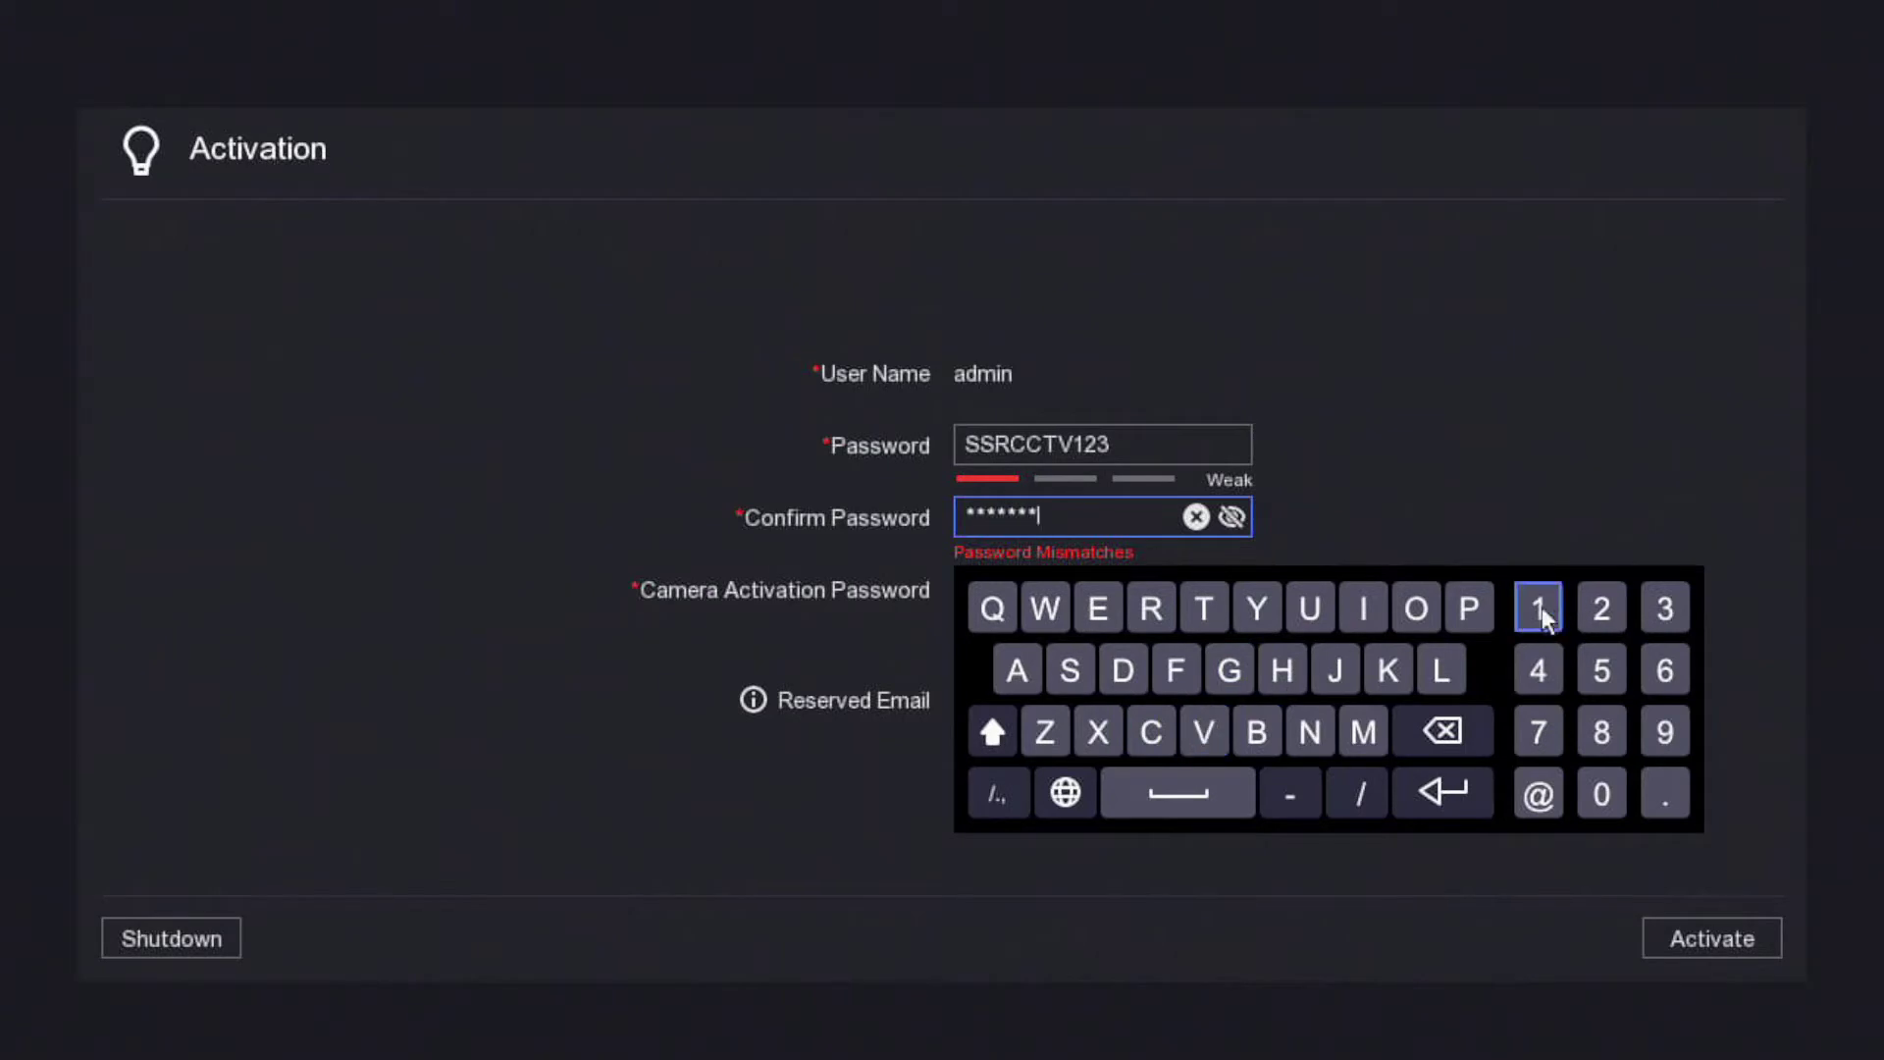
click(1601, 616)
click(1664, 611)
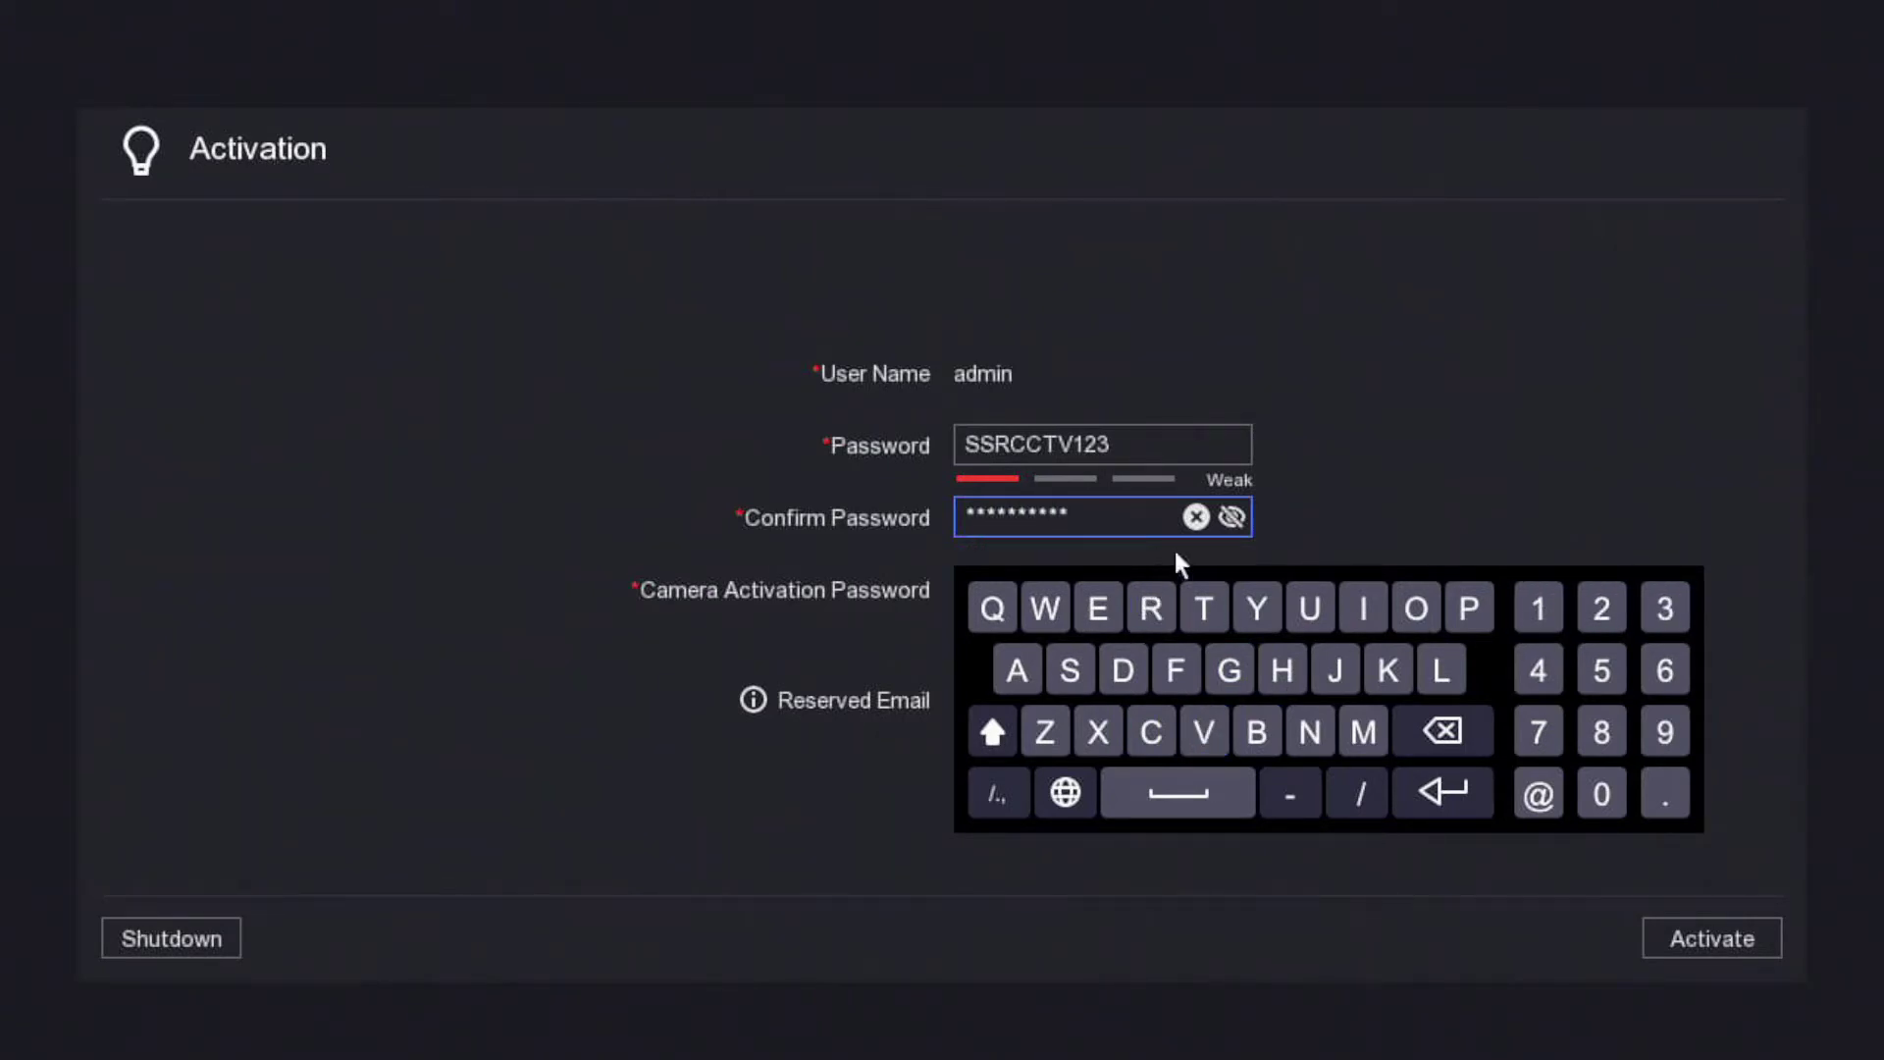
click(1234, 518)
click(1323, 515)
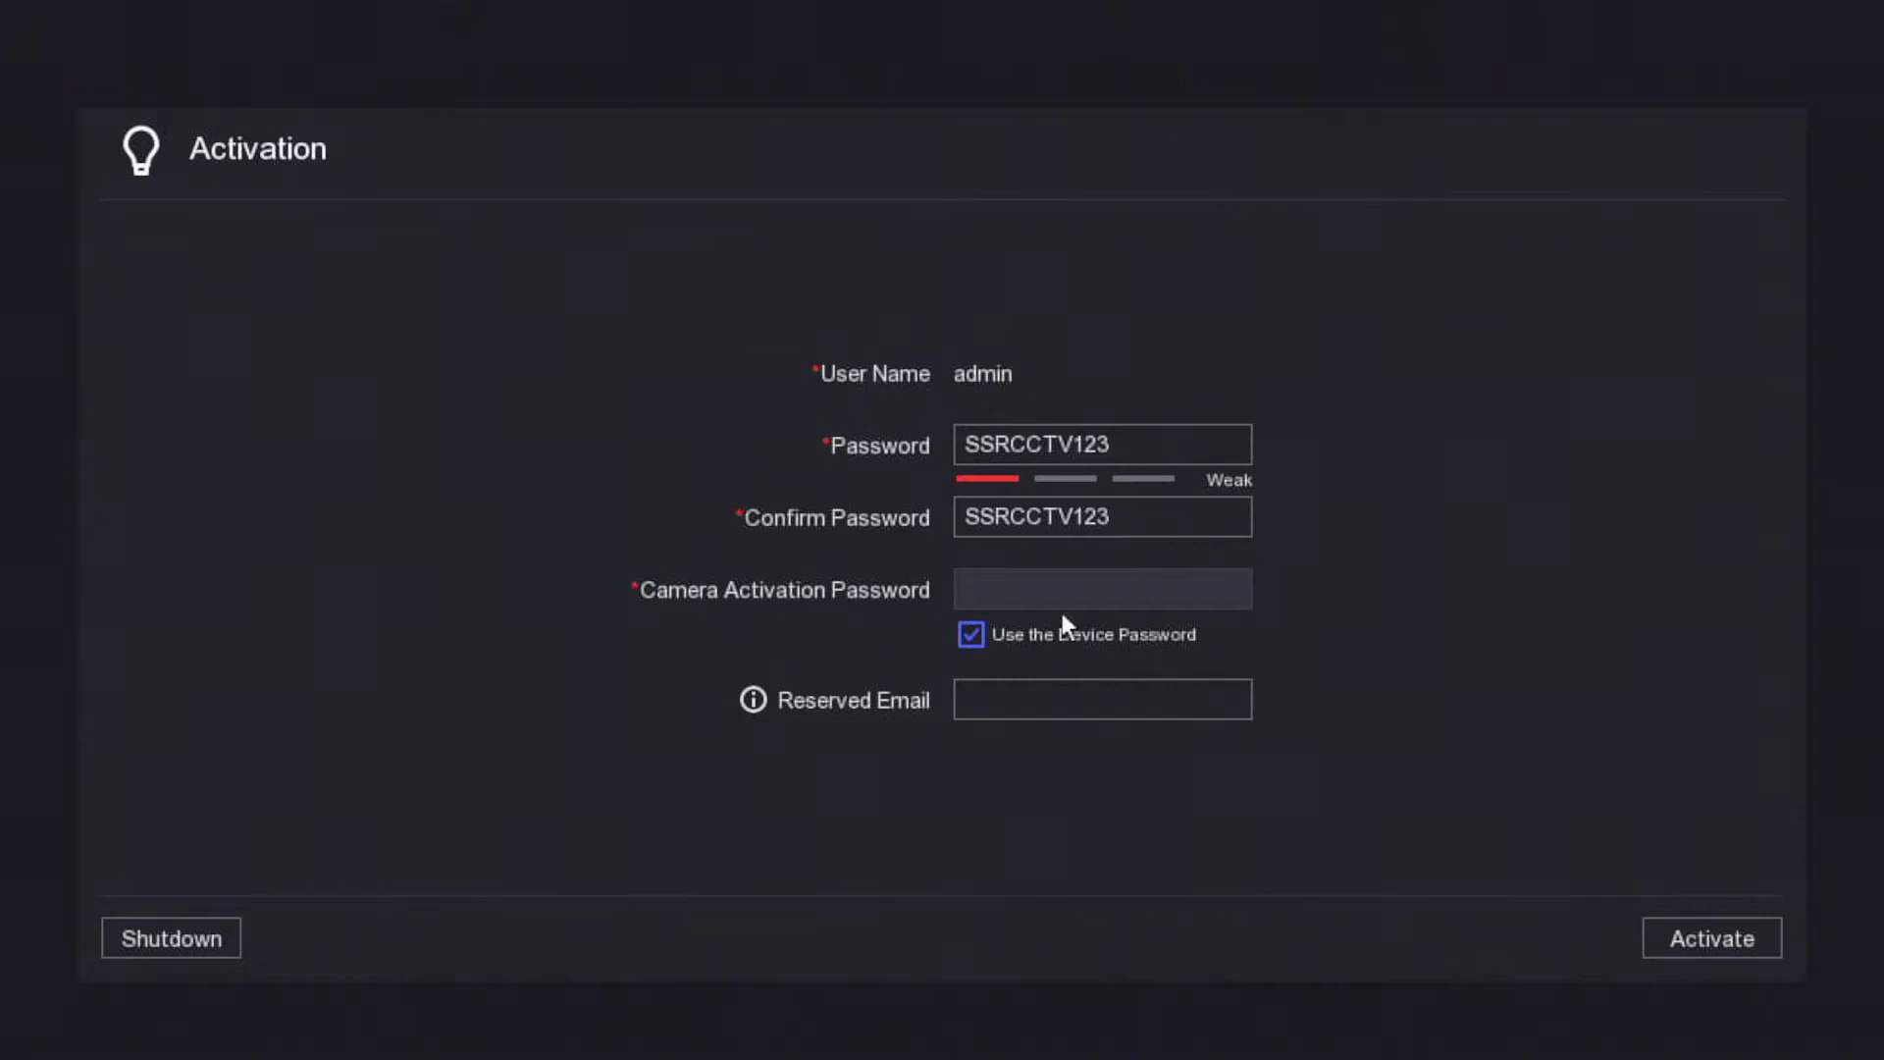
- Select the reserved email field, then activate the recorder with the new password
click(1065, 702)
click(1701, 954)
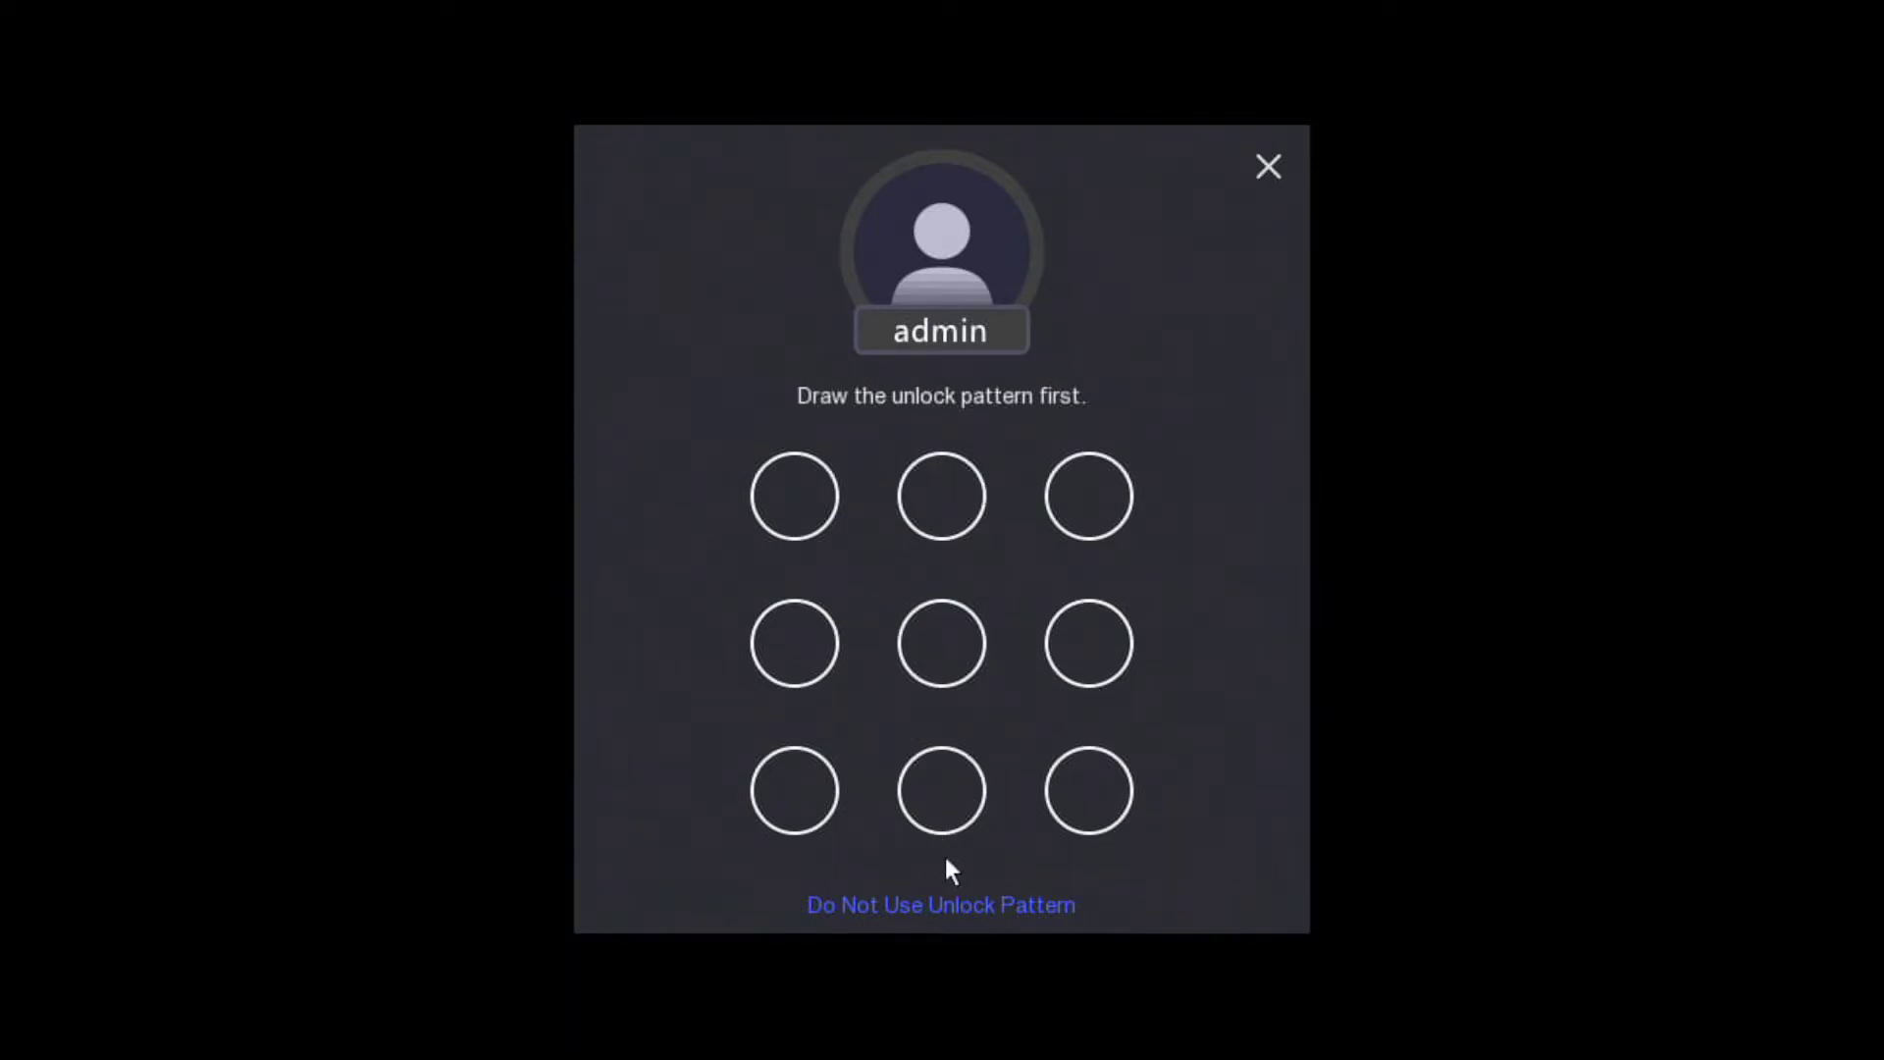
- Skip the unlock pattern and set the time zone to (GMT+00:00) Dublin, Edinburgh, London
click(986, 908)
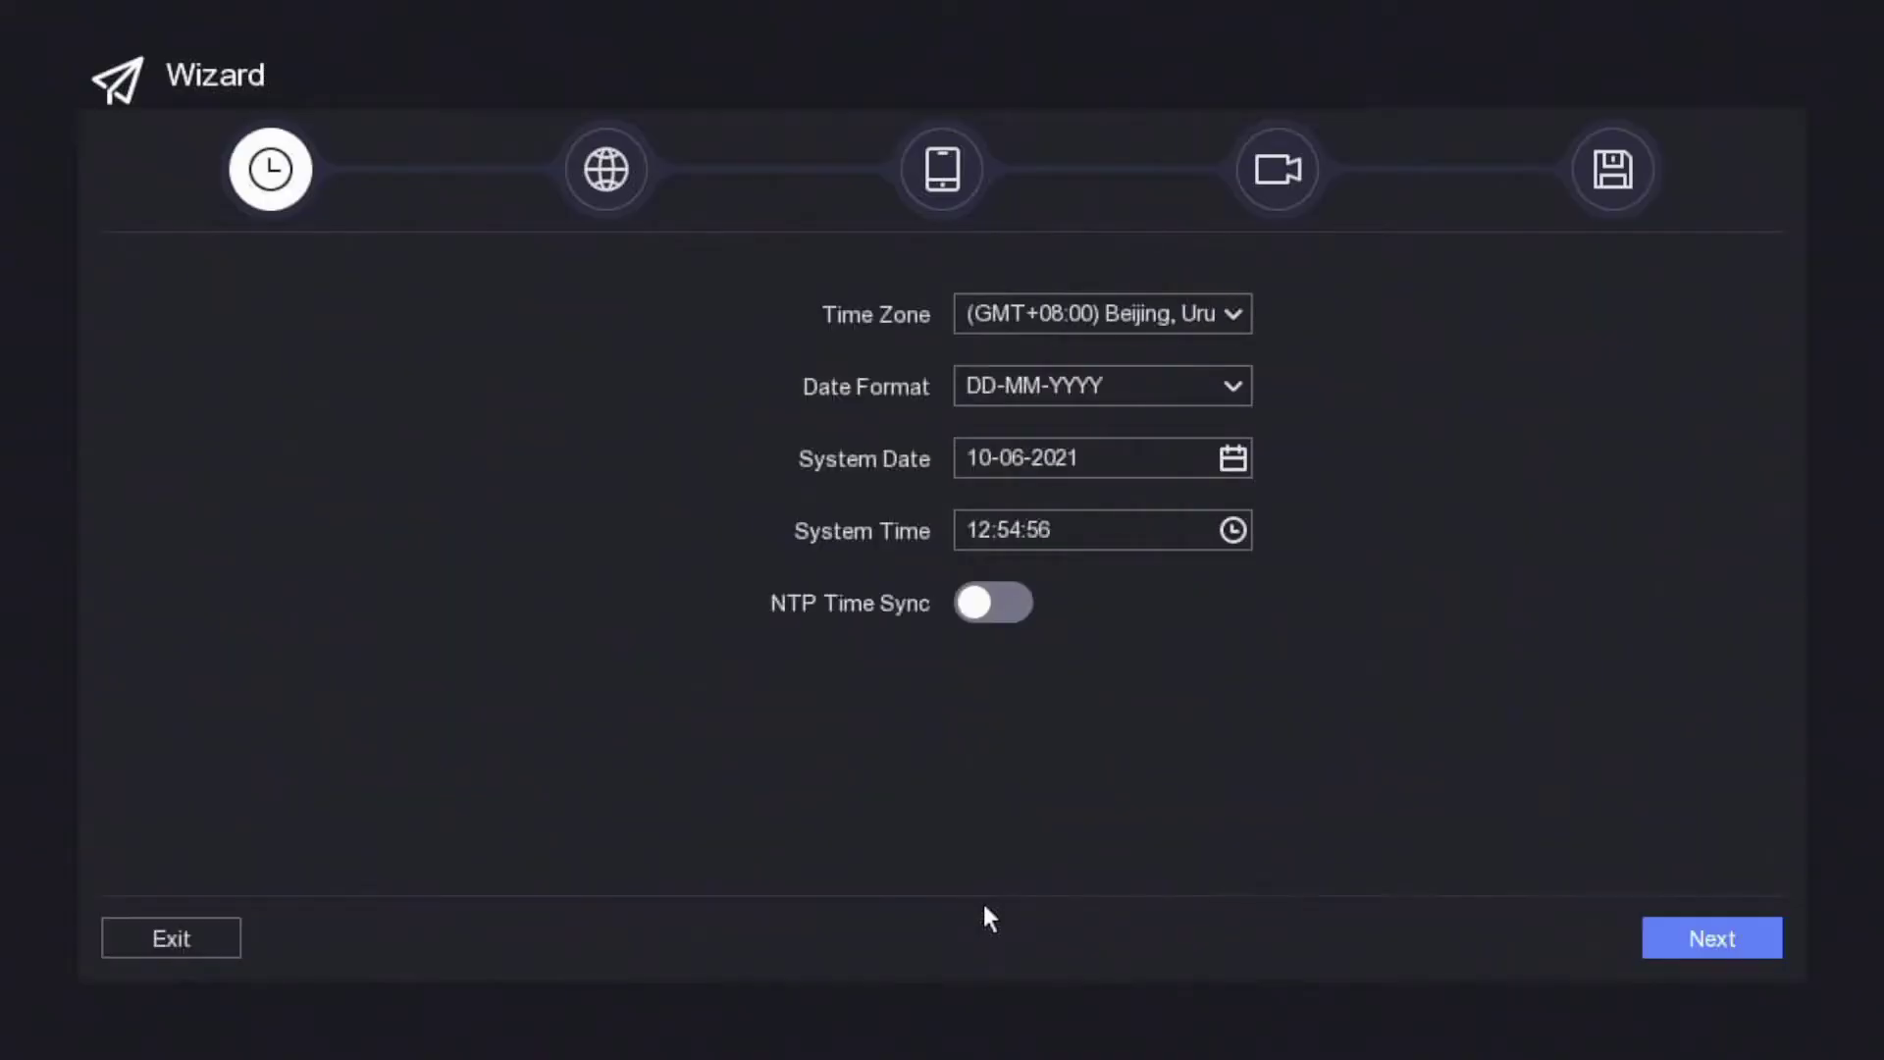
click(1060, 314)
scroll(1113, 437, up, 3)
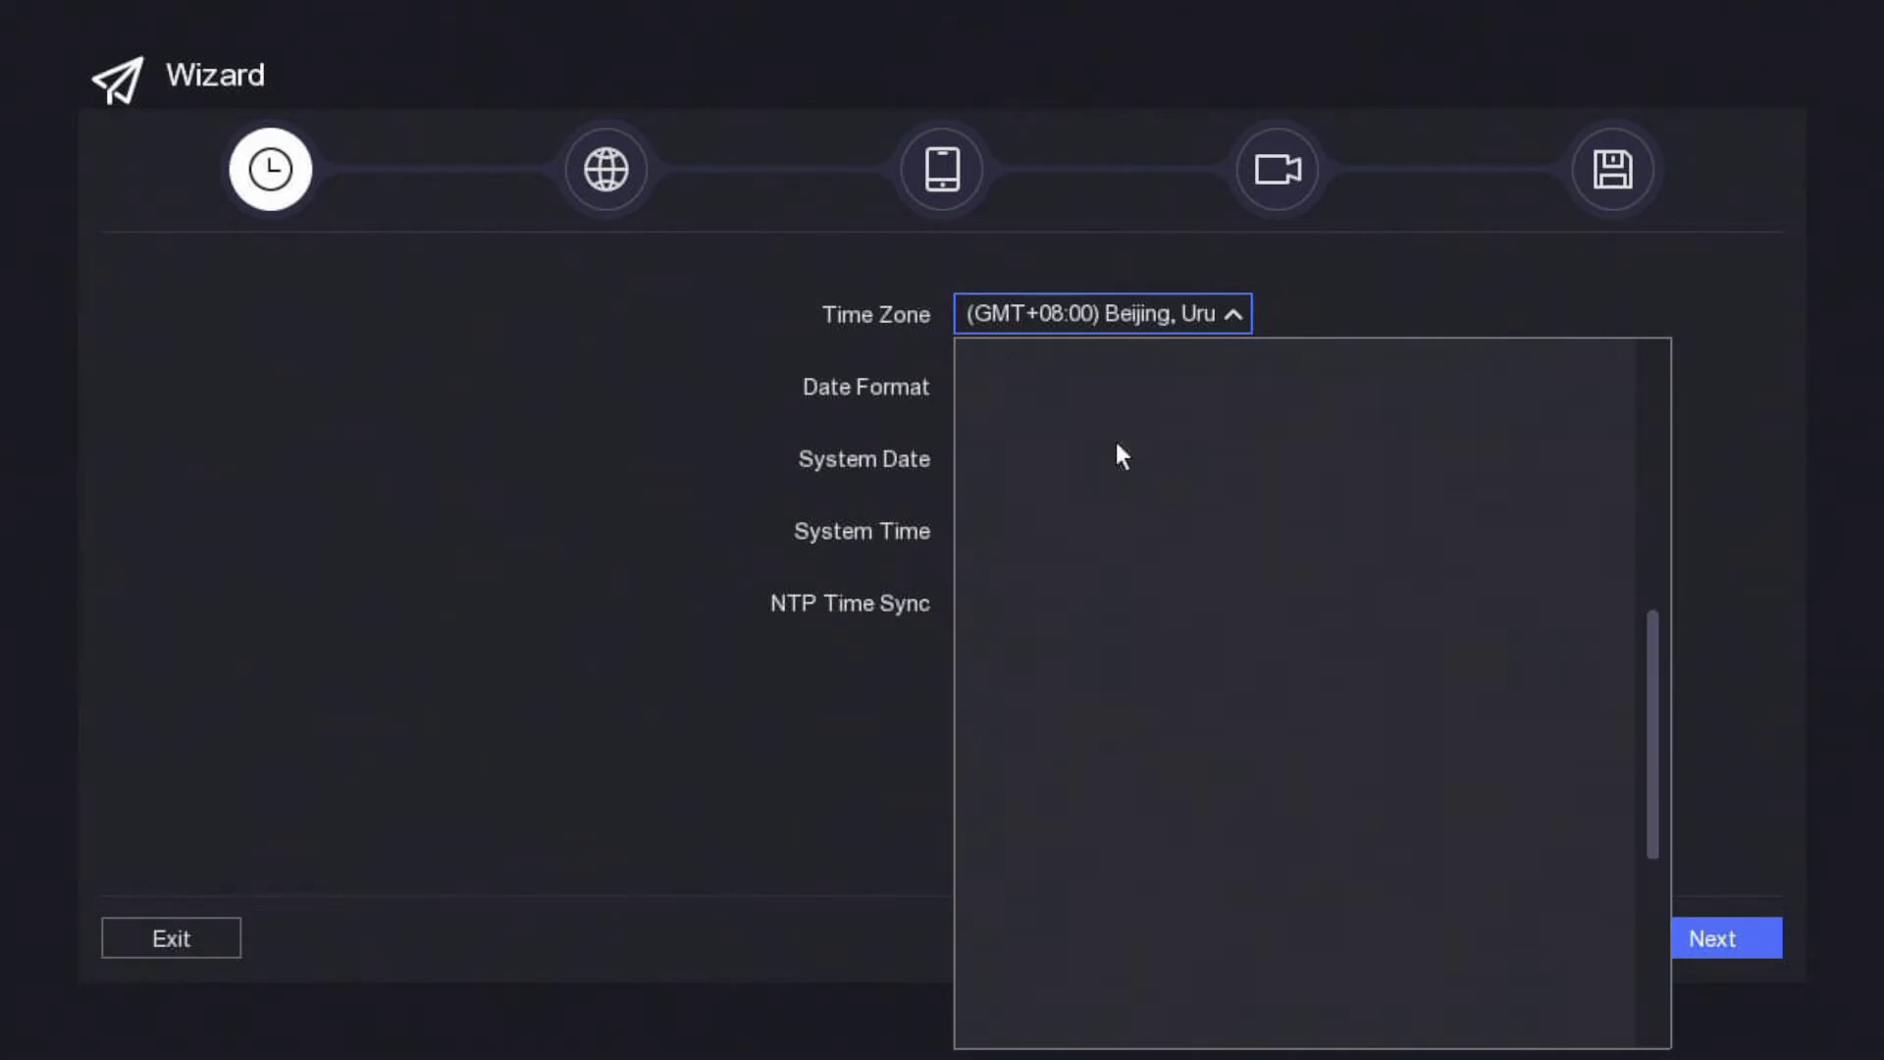
click(1120, 489)
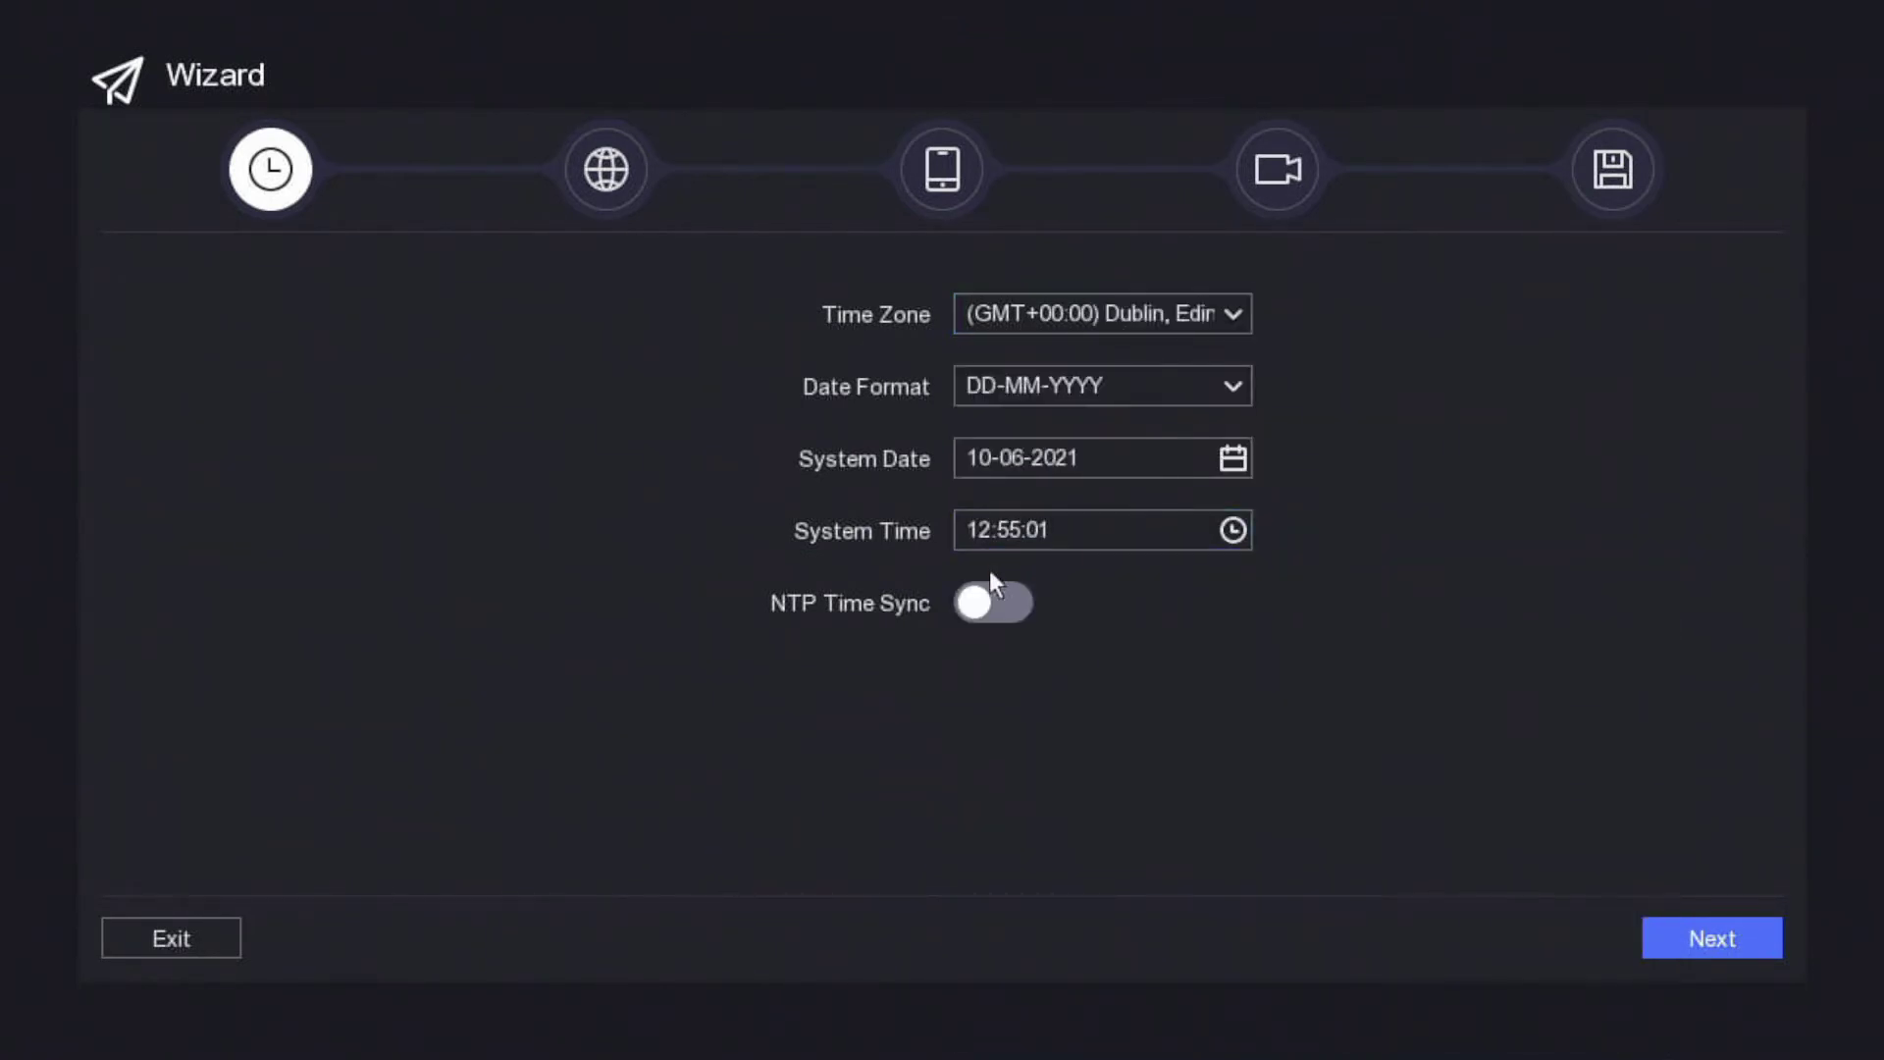
- Enable NTP time sync and continue past the DHCP network page to Hik-Connect
click(1001, 602)
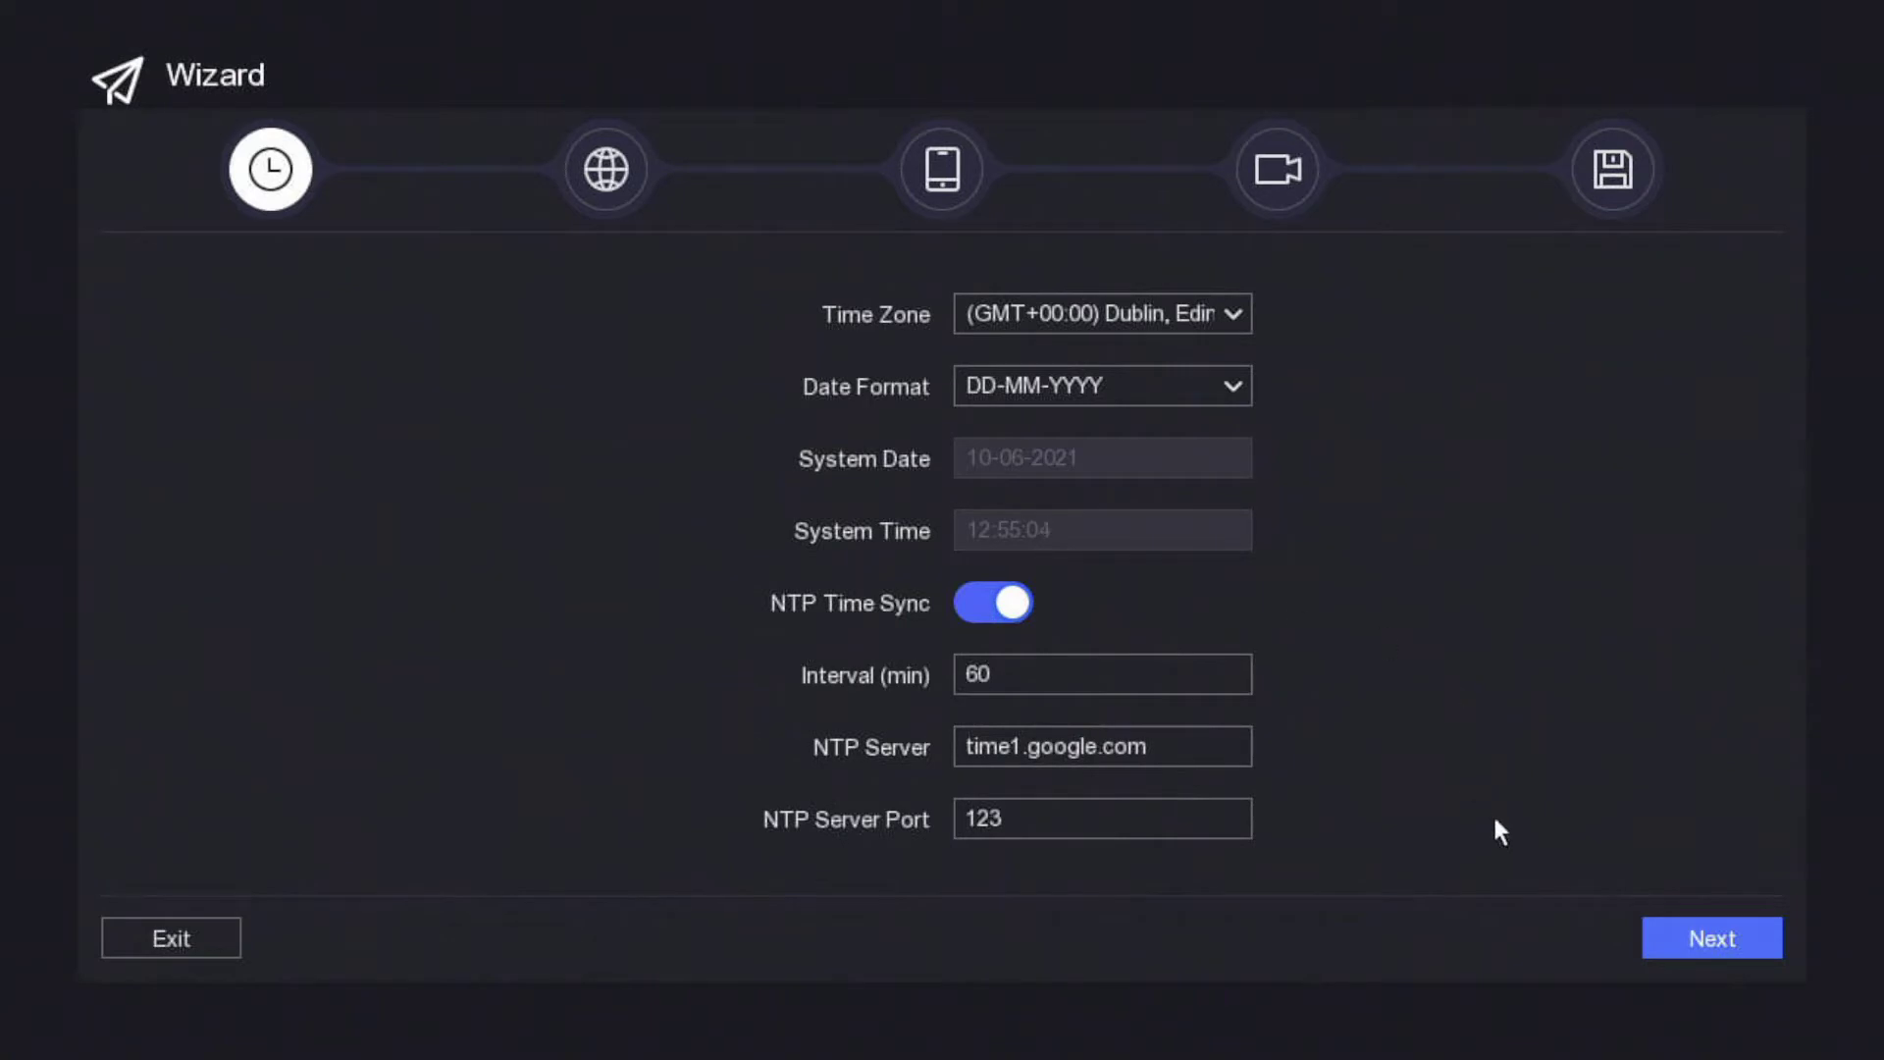
click(1728, 948)
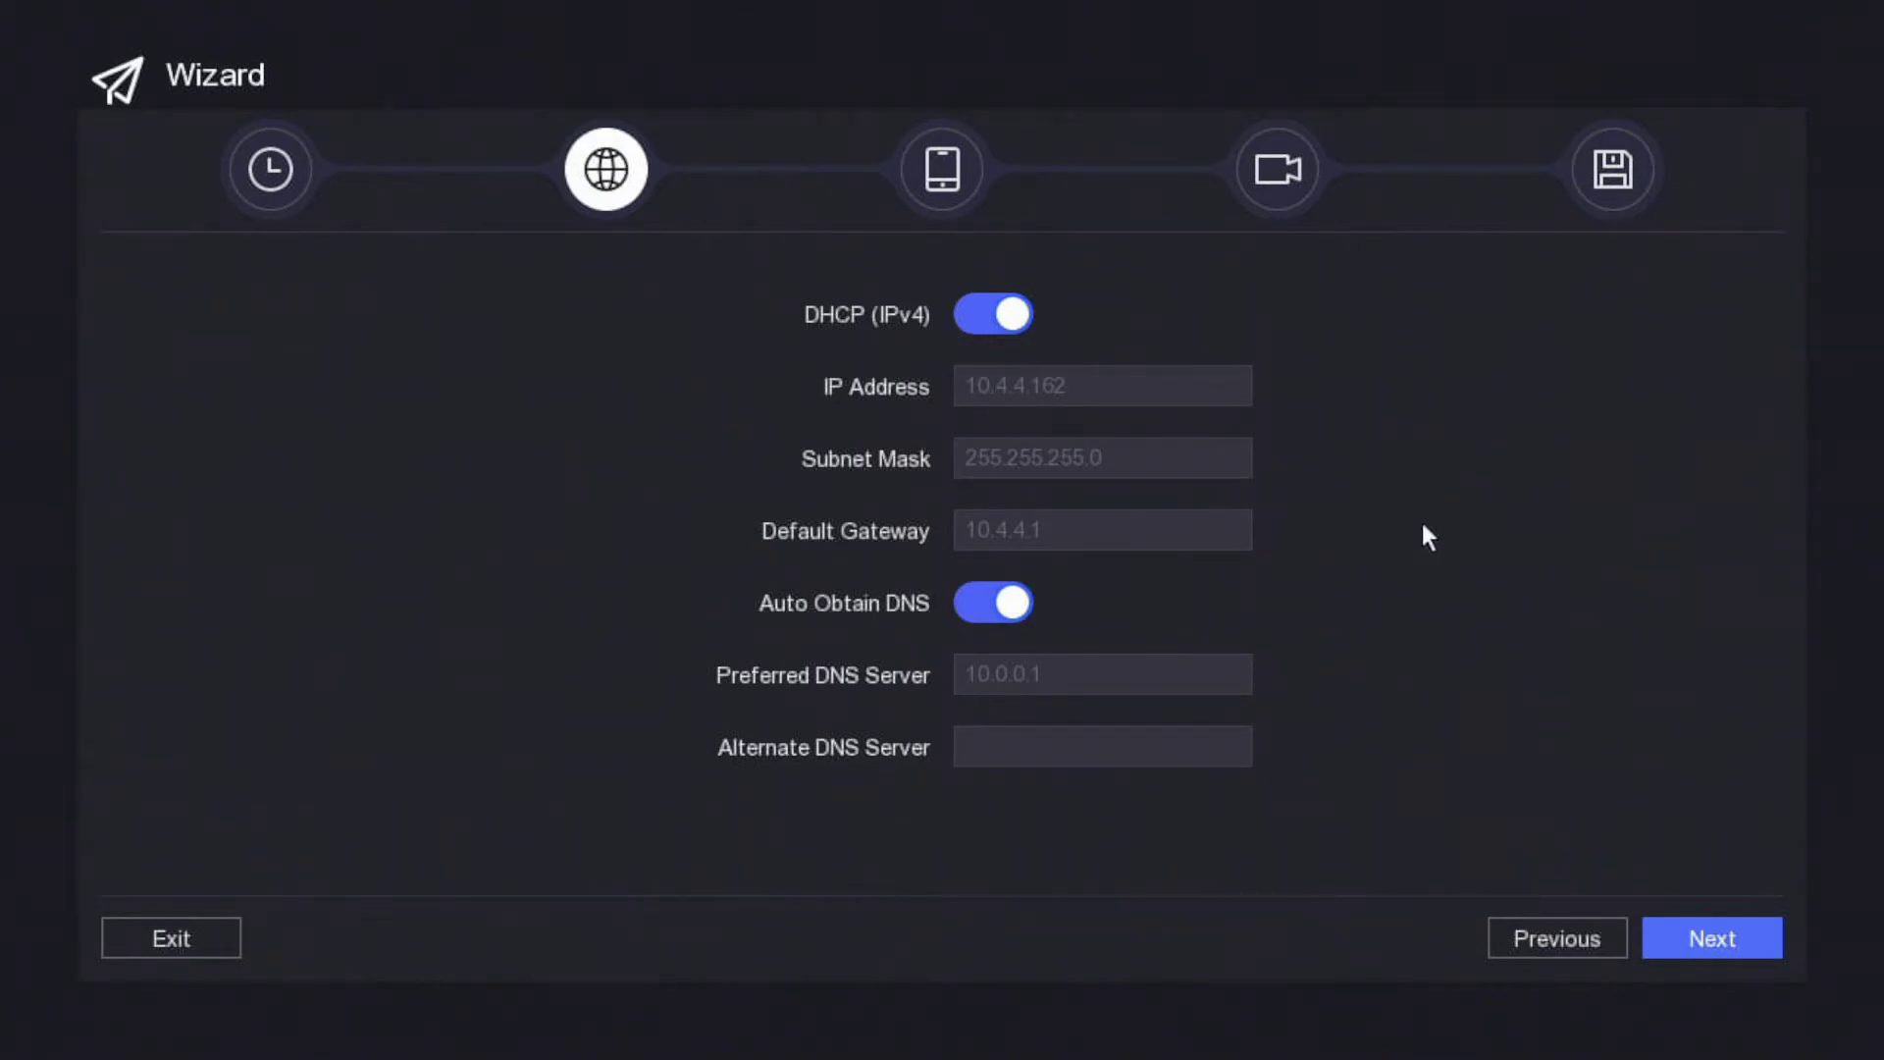
click(1758, 950)
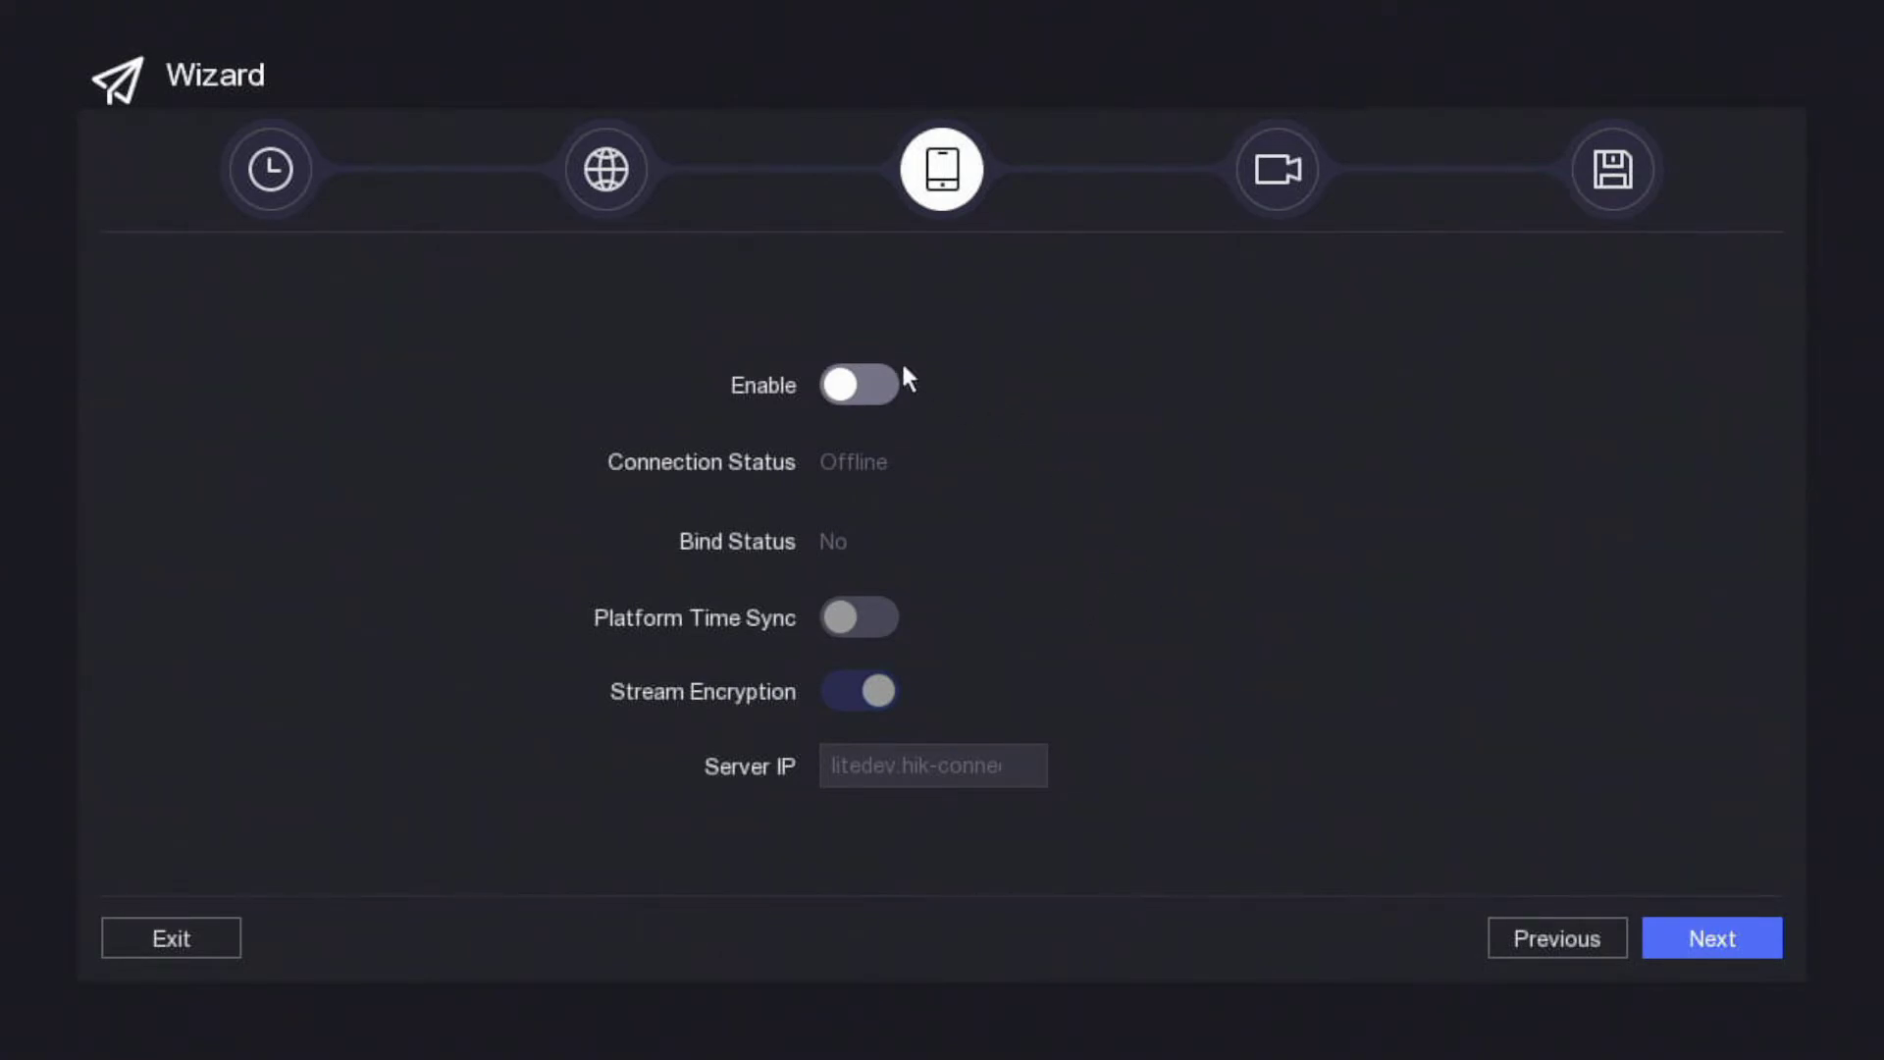
- Enable Hik-Connect and accept the service terms and privacy statement
click(856, 384)
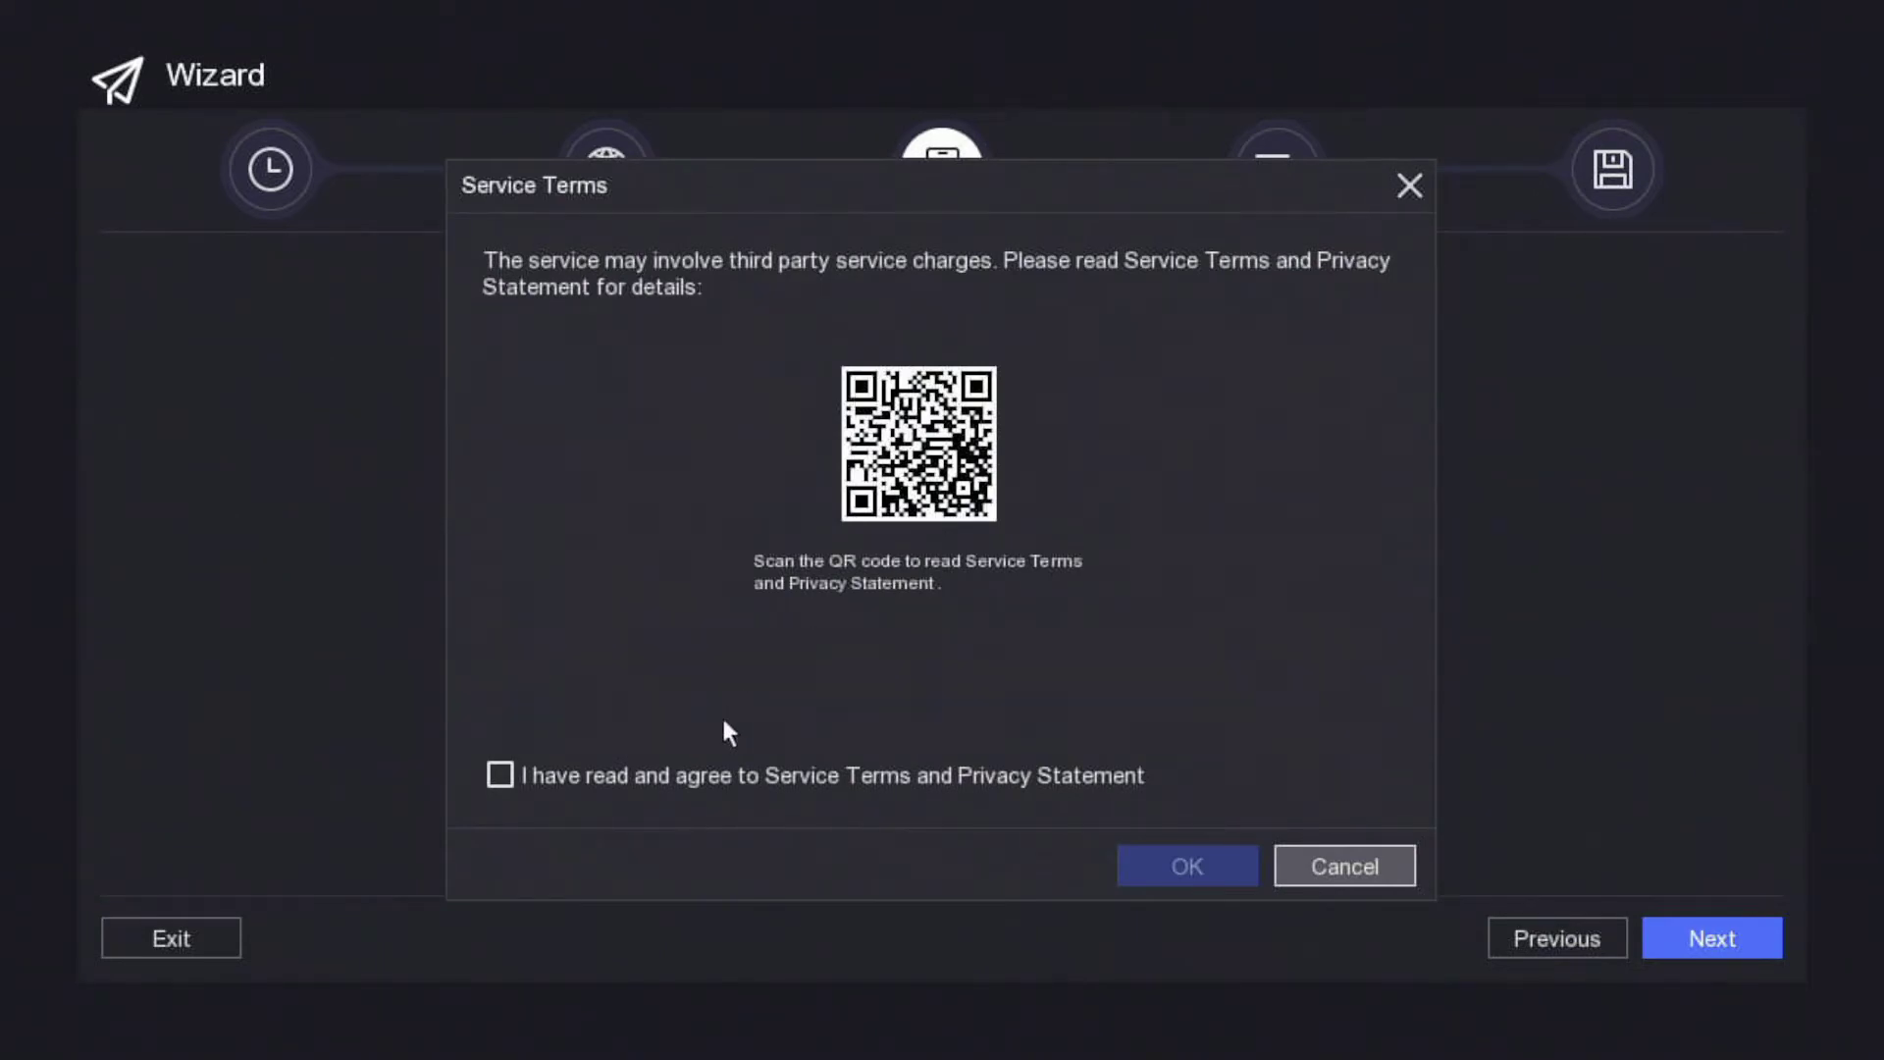
click(668, 785)
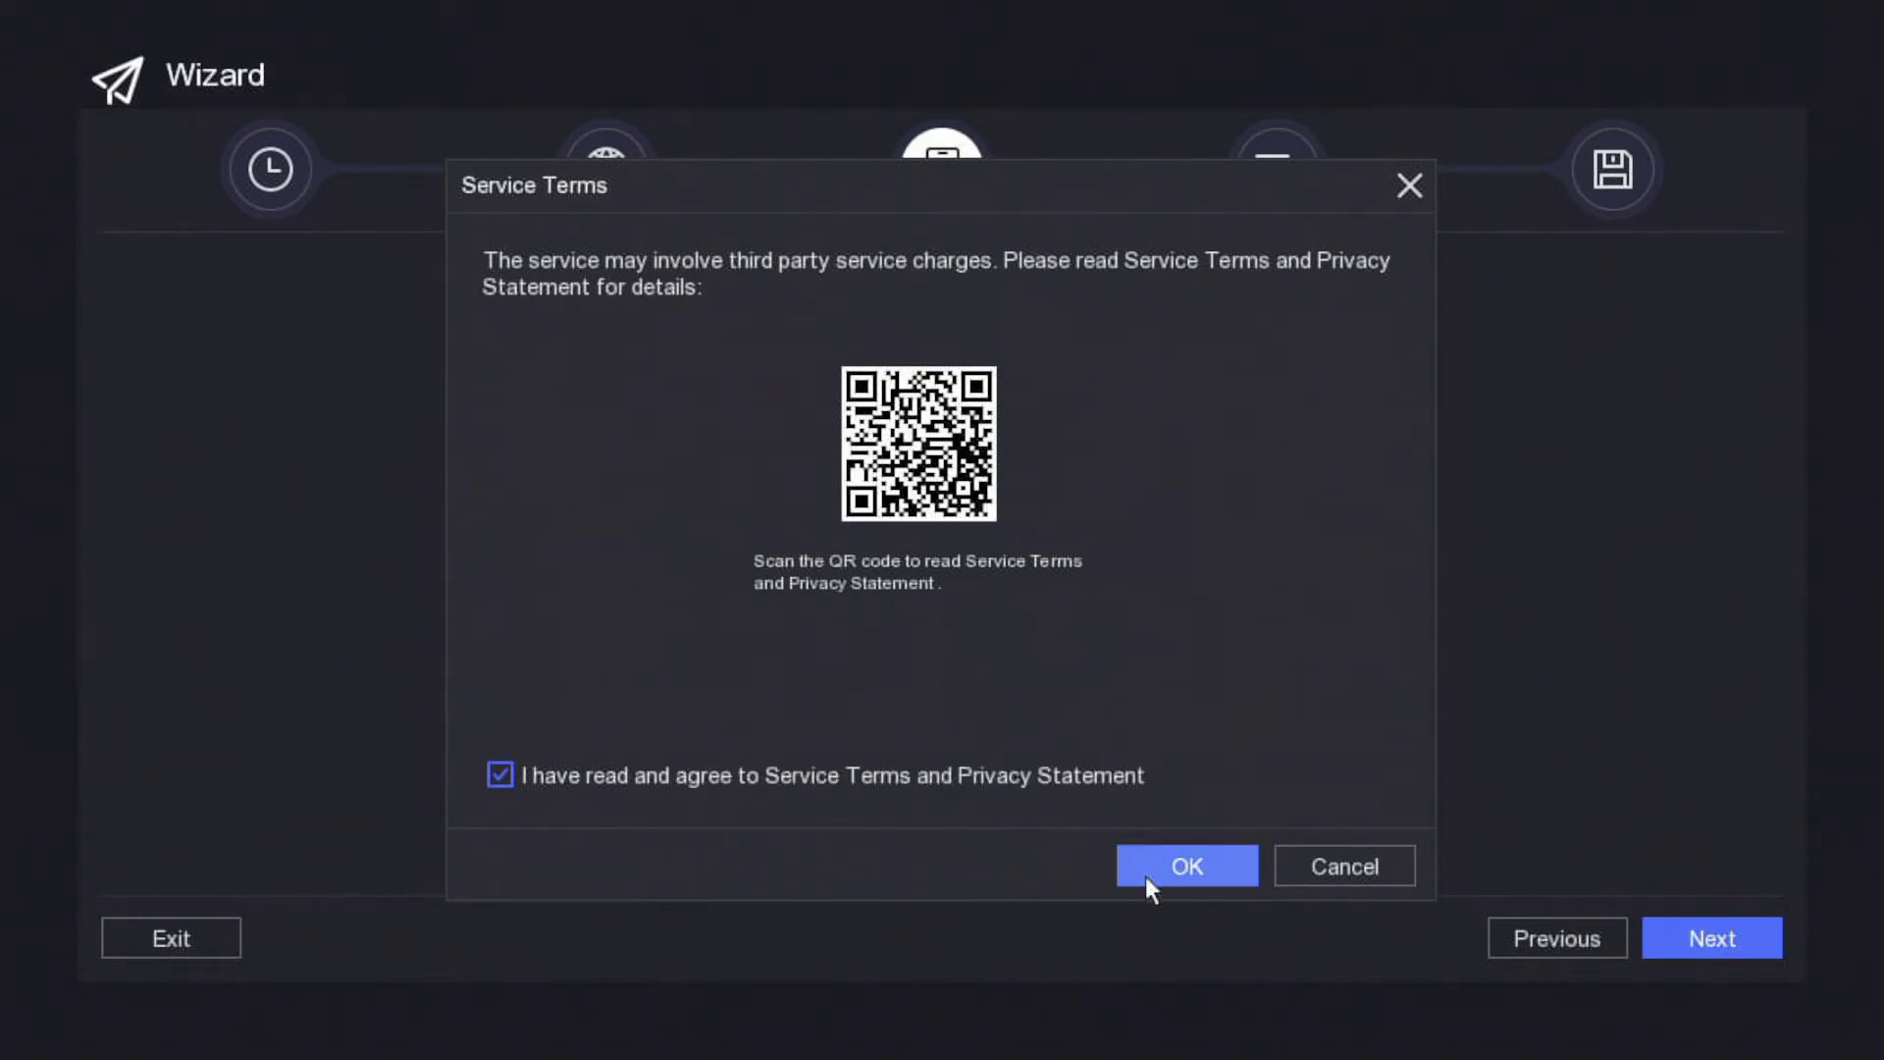
click(1214, 860)
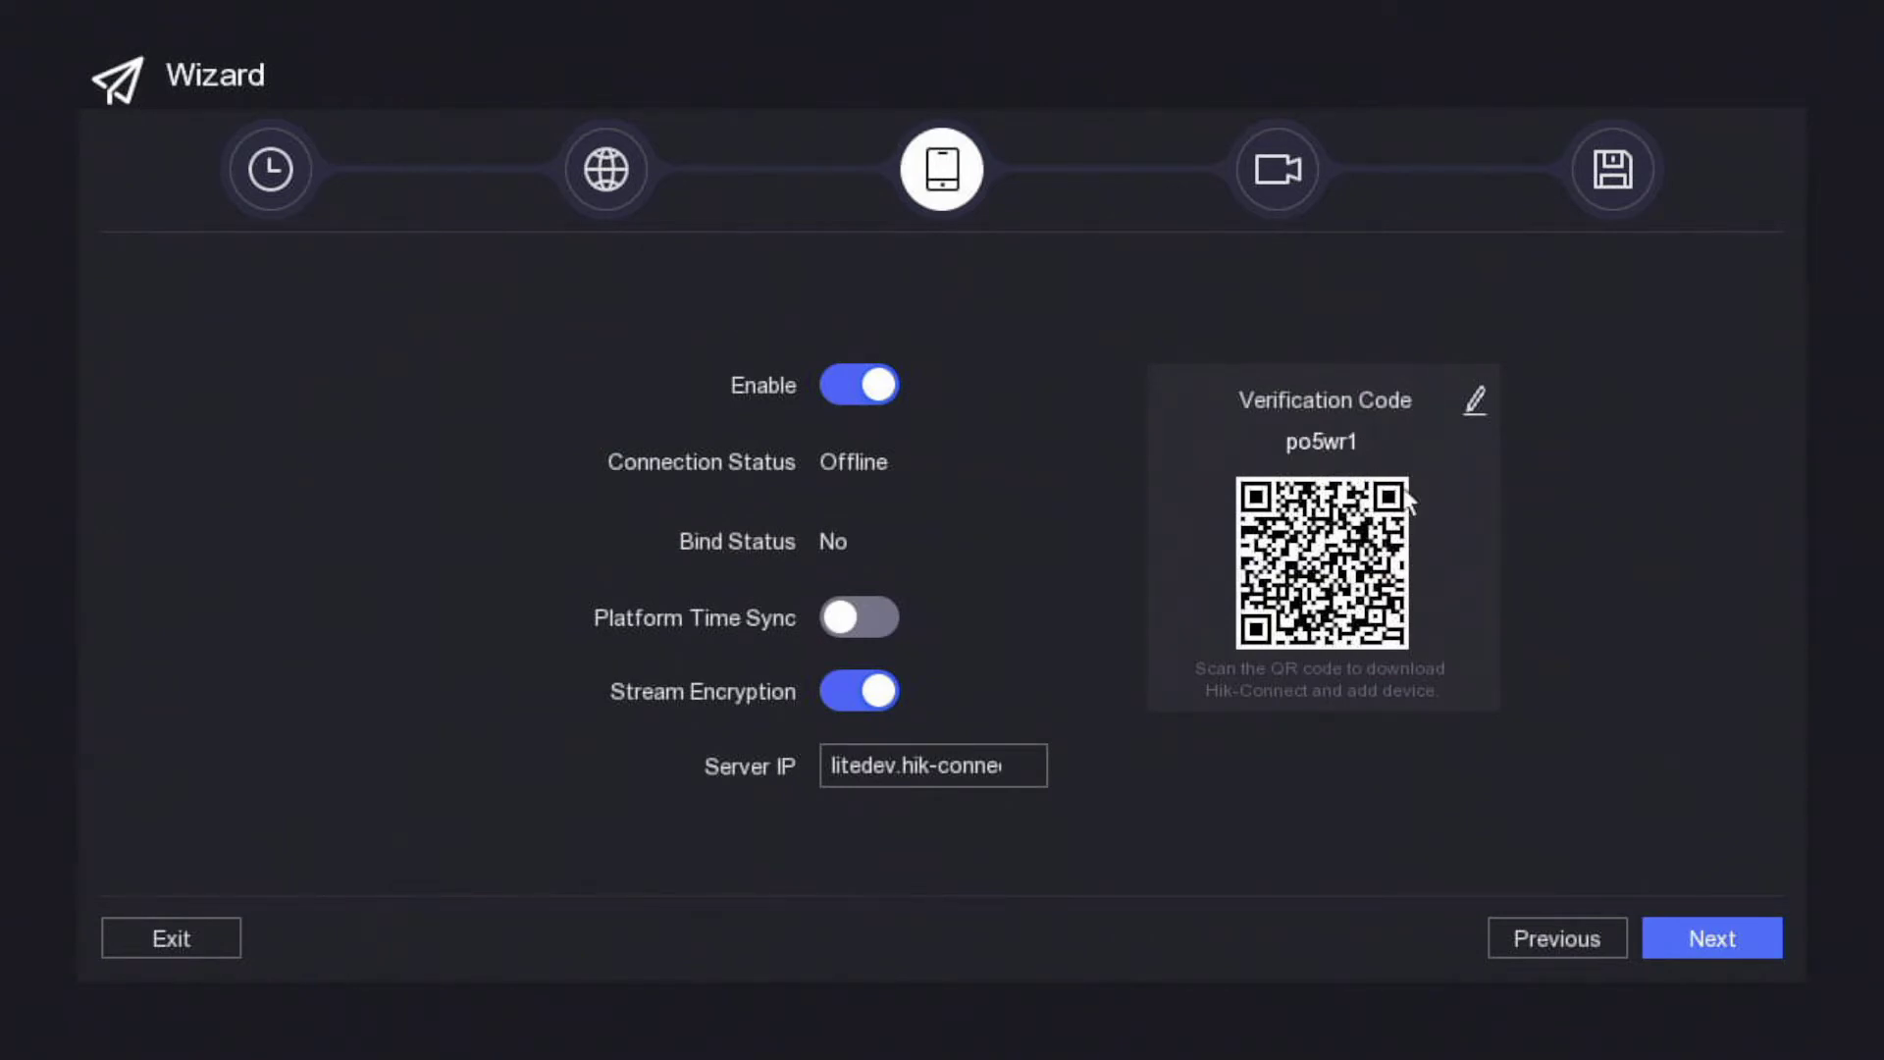
- Edit the Hik-Connect verification code and erase the existing code
click(1473, 398)
click(1331, 291)
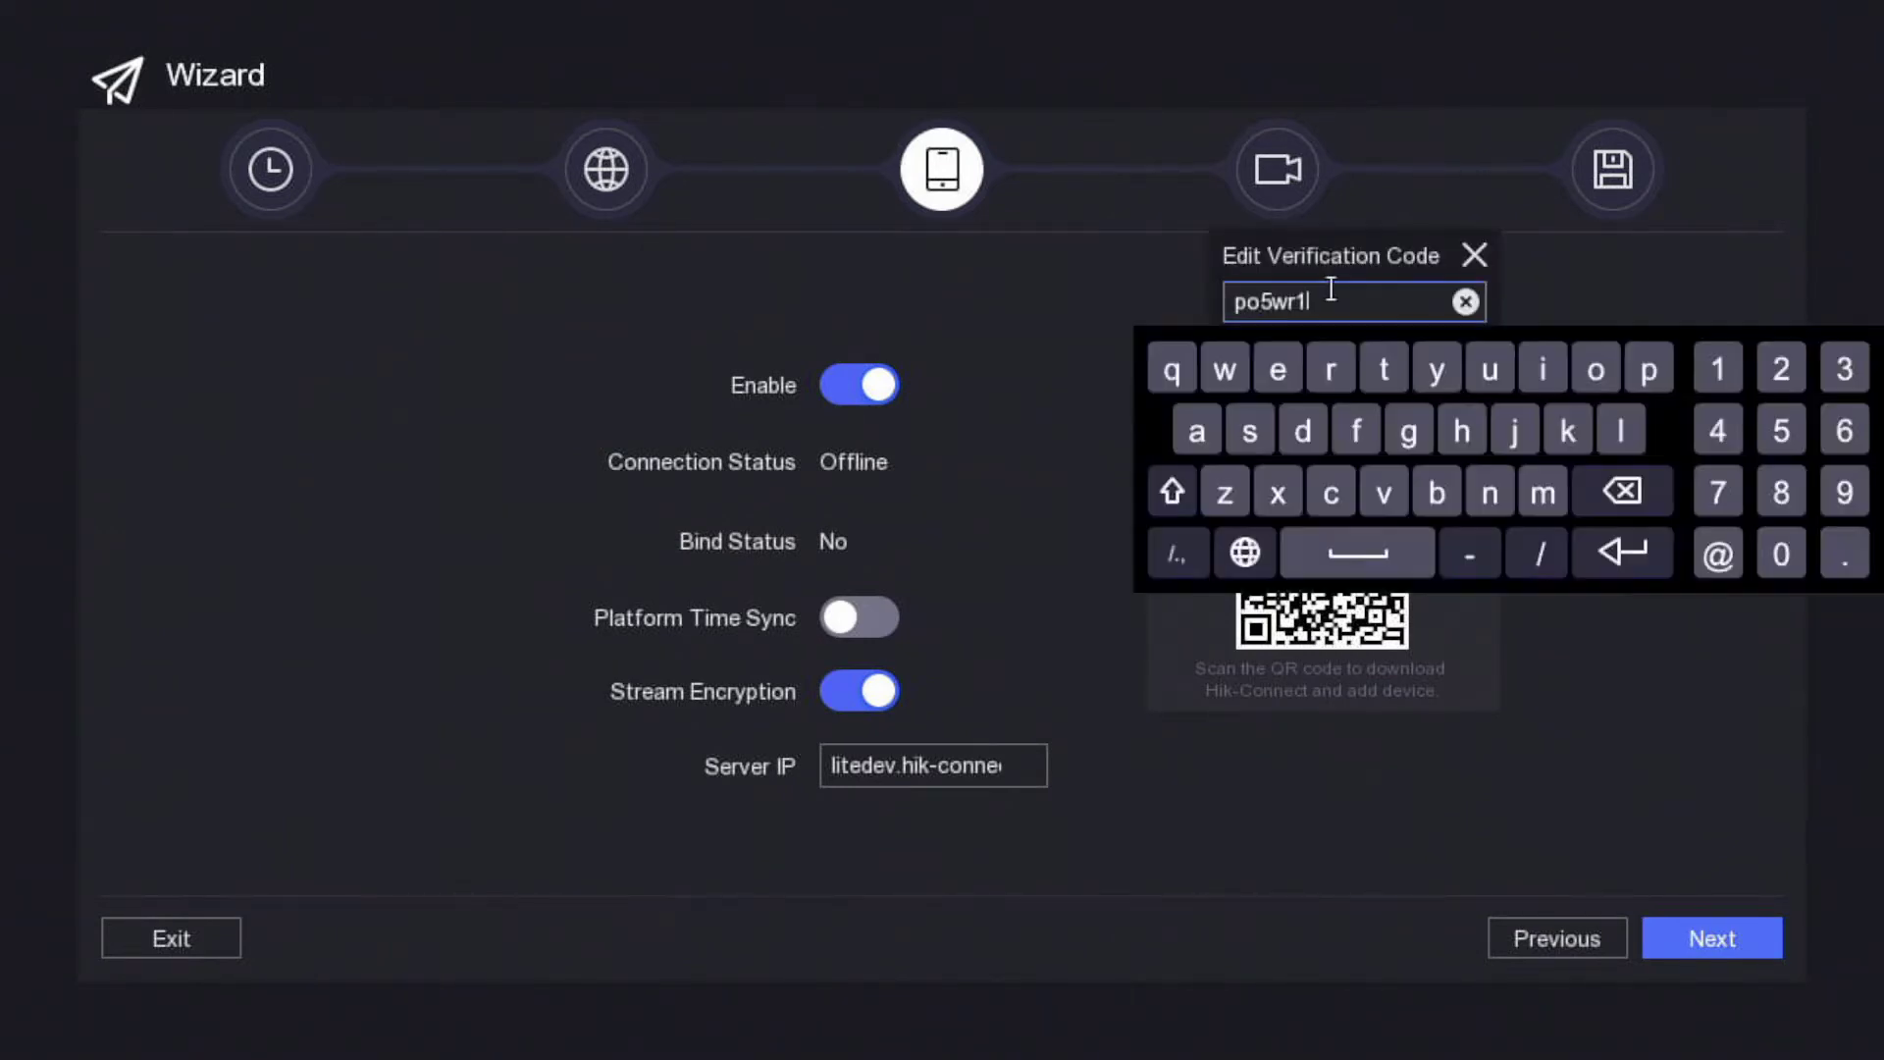
click(1622, 490)
click(1623, 491)
click(1623, 491)
click(1623, 491)
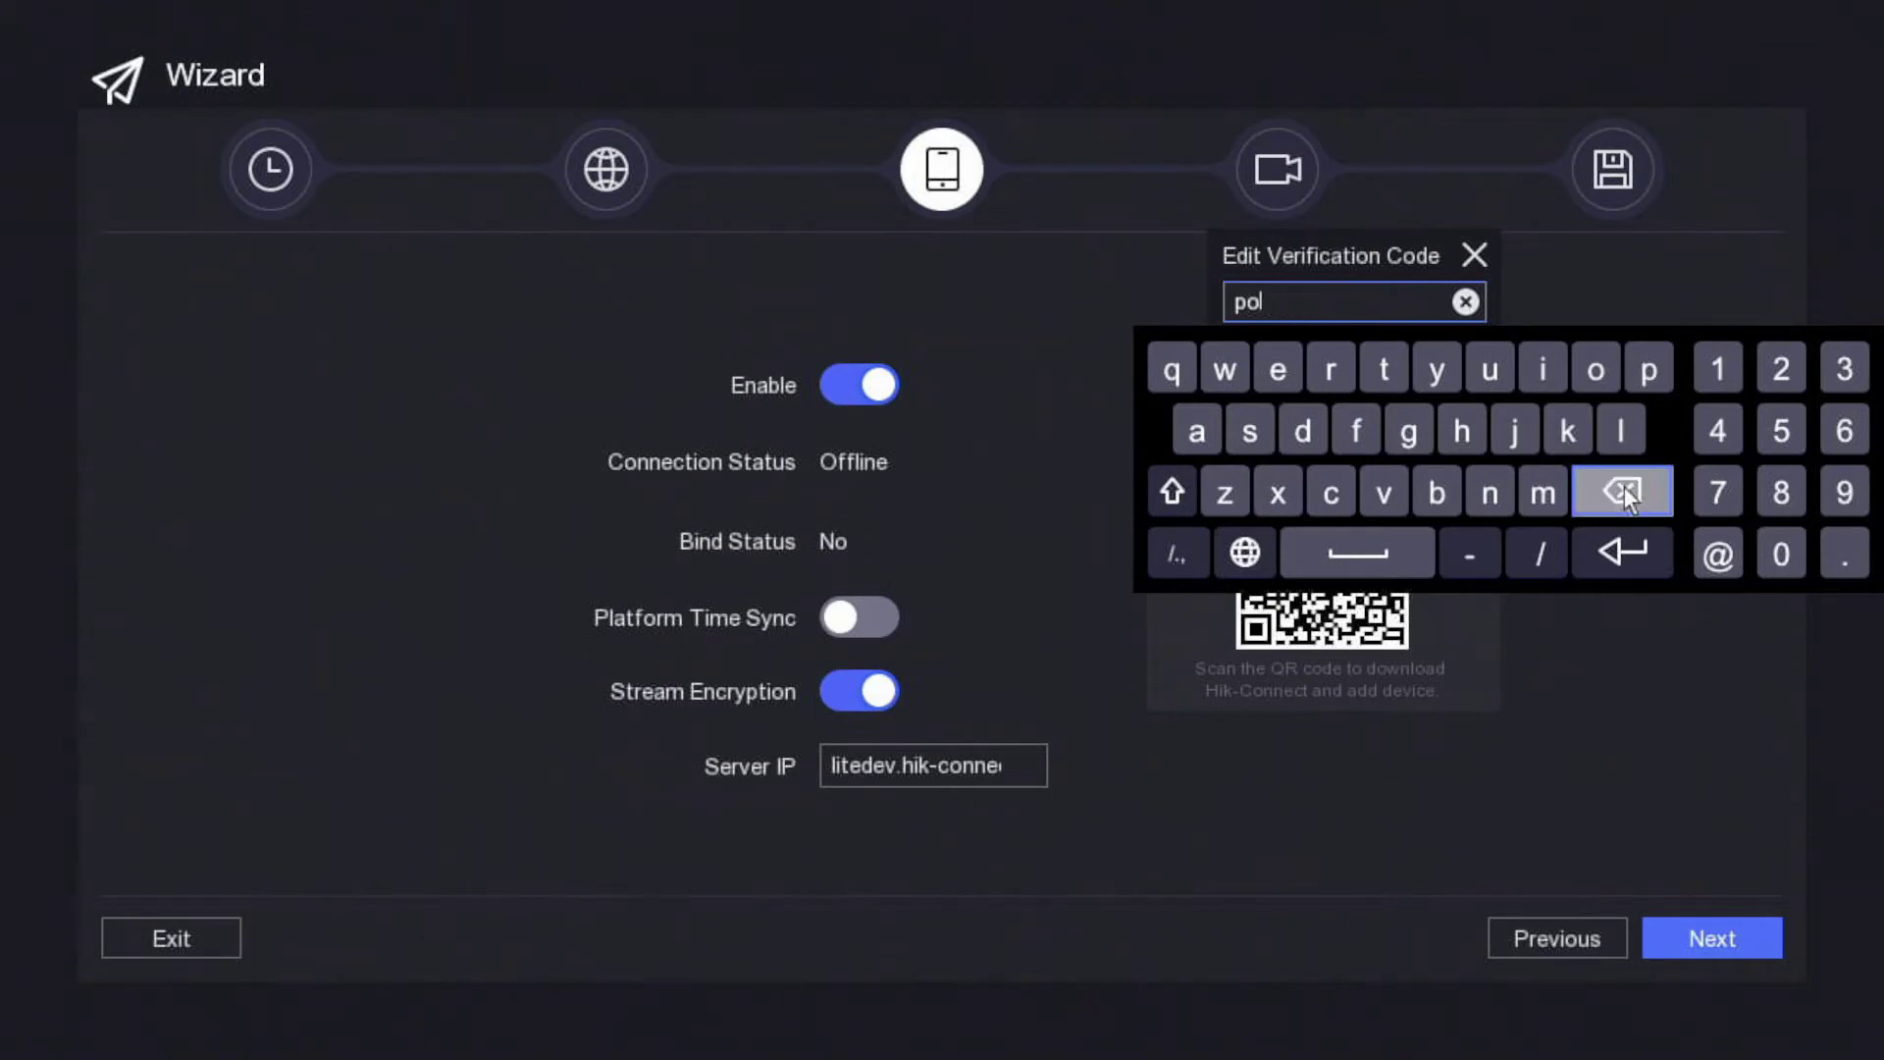
click(1623, 491)
click(1622, 490)
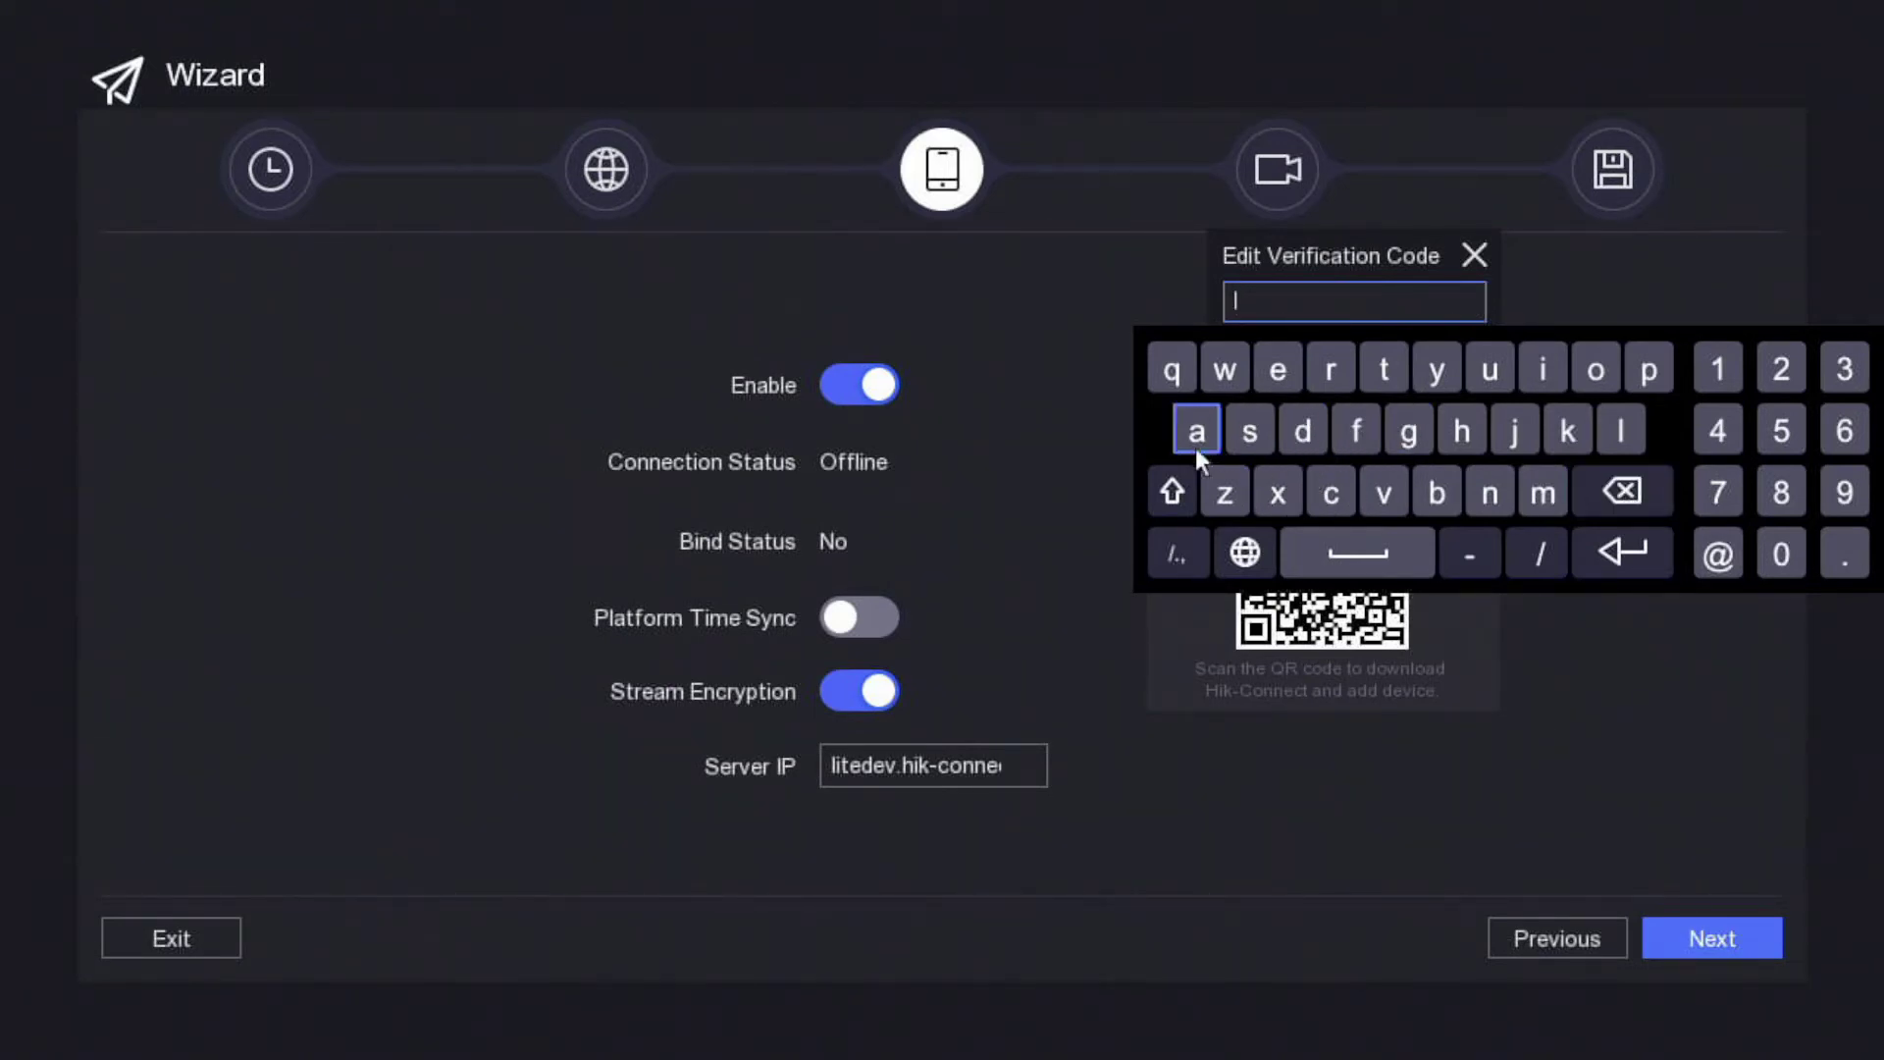
- Enter a new custom verification code of letters and digits and confirm it
click(1173, 491)
click(1186, 489)
double_click(1330, 491)
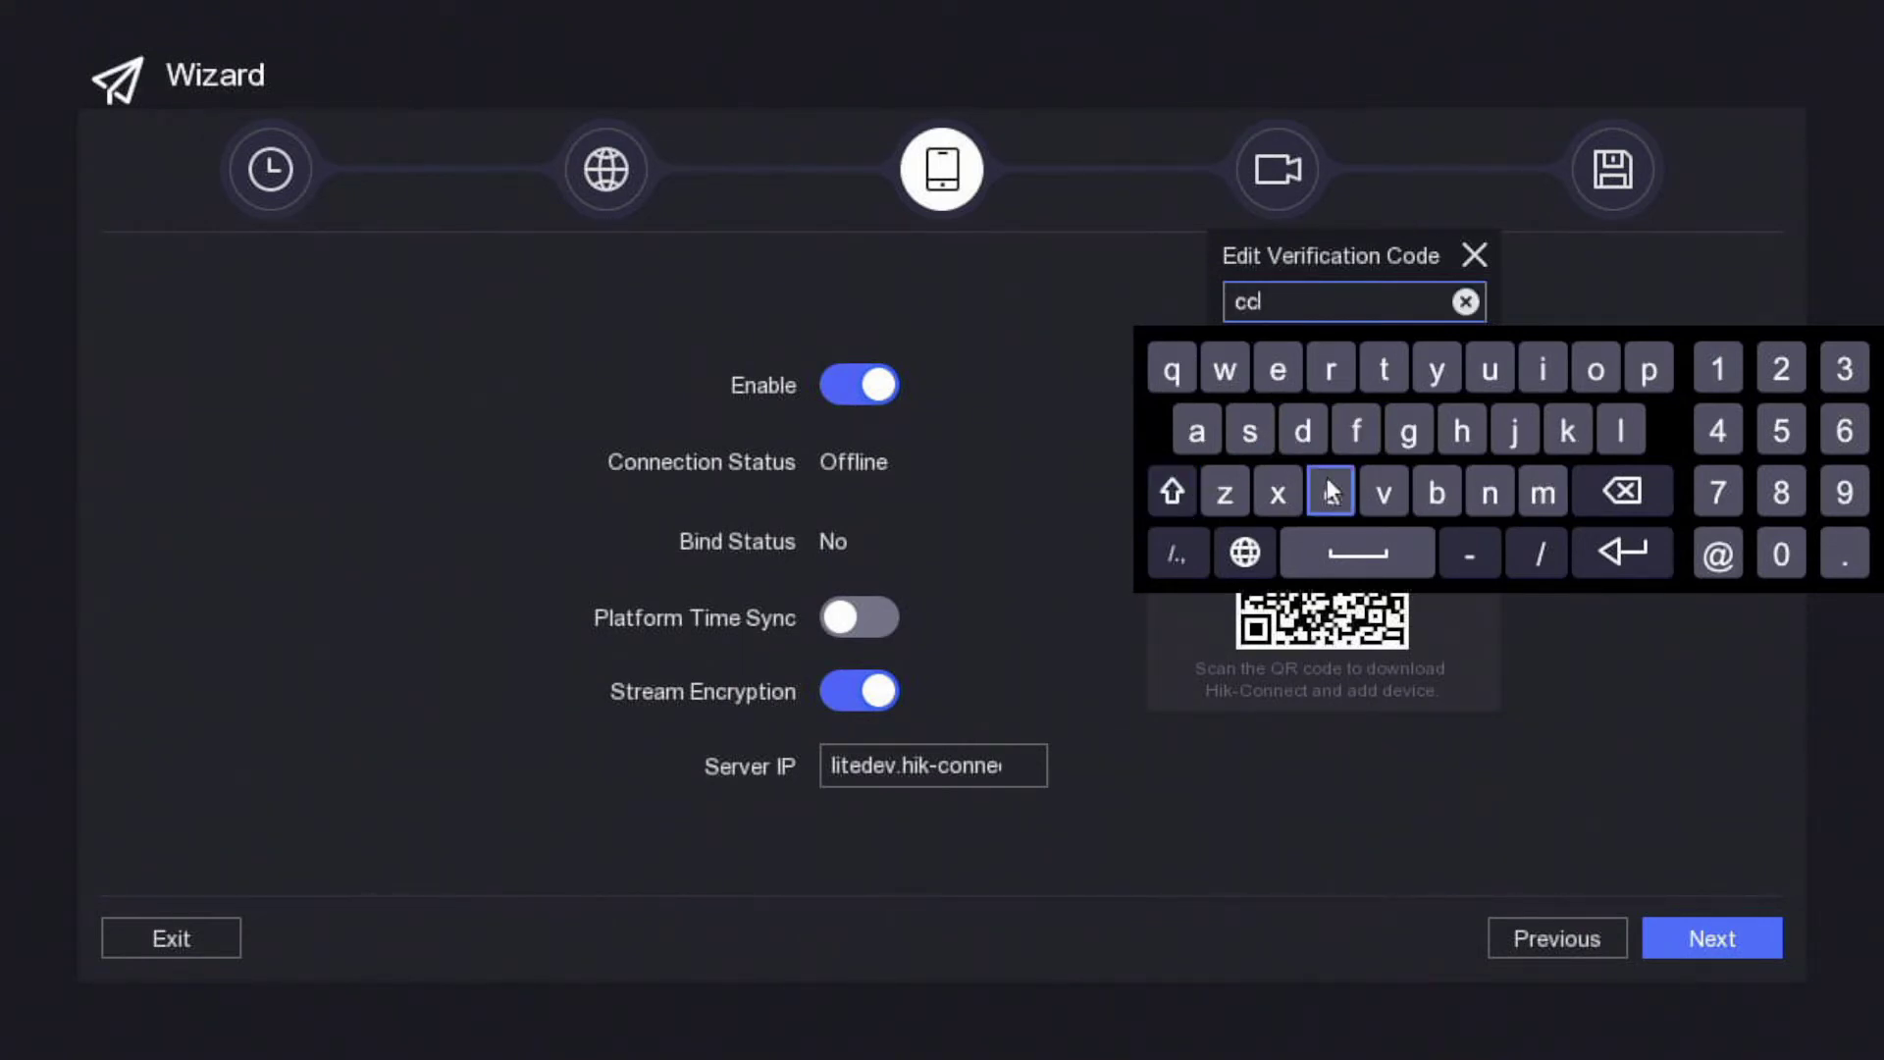
click(1376, 382)
click(1384, 491)
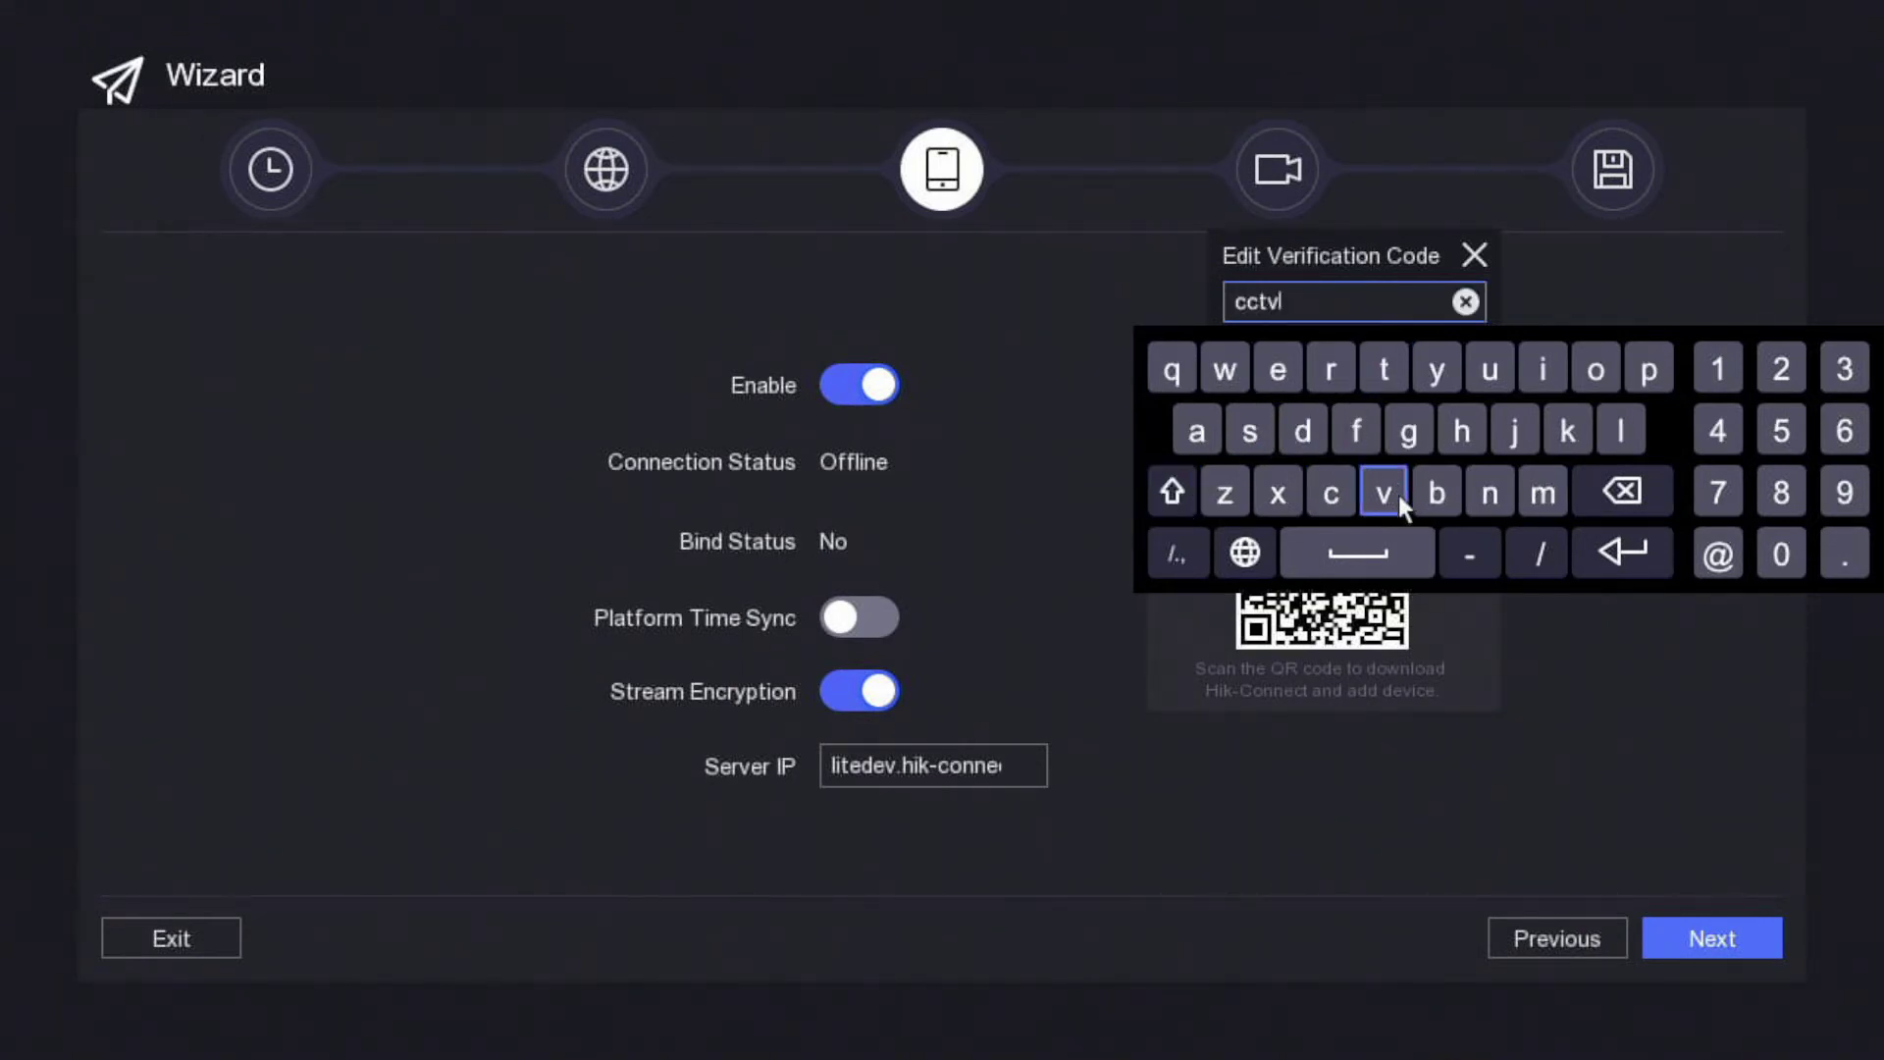
click(1708, 388)
click(1778, 371)
click(1844, 371)
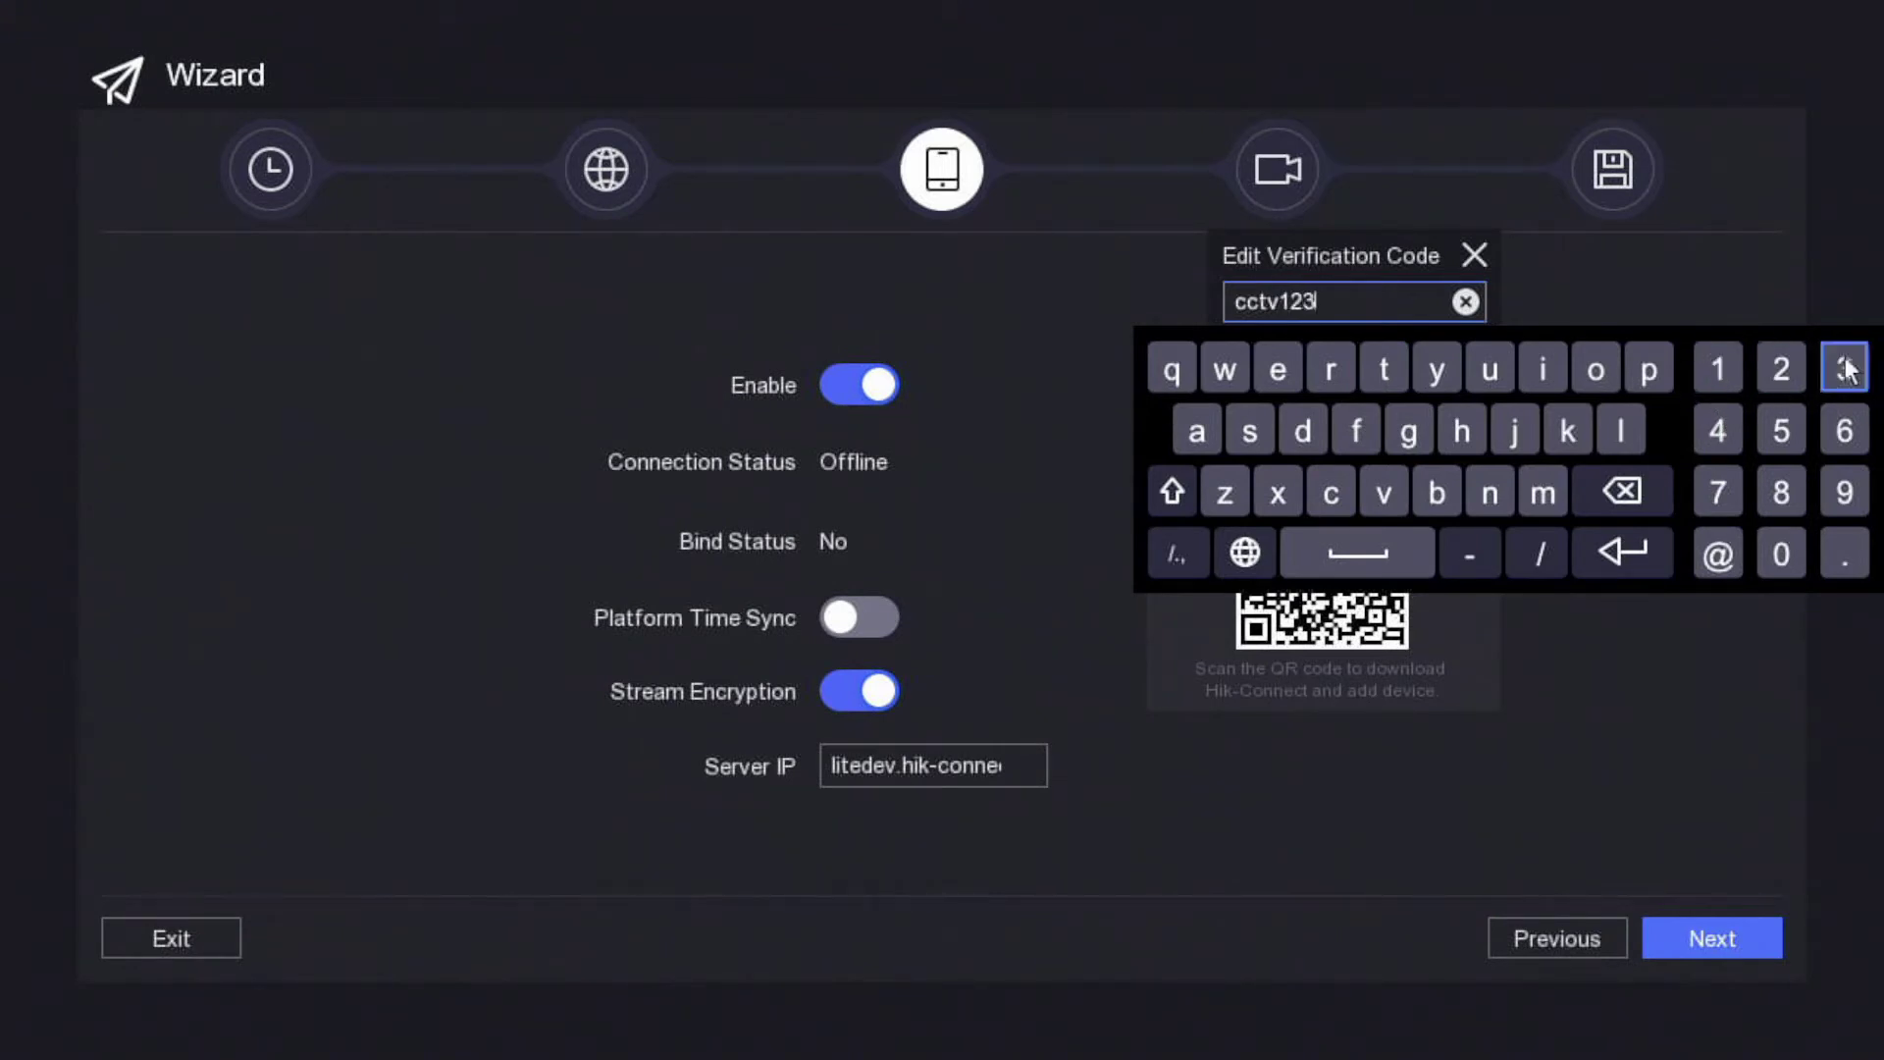
click(1452, 710)
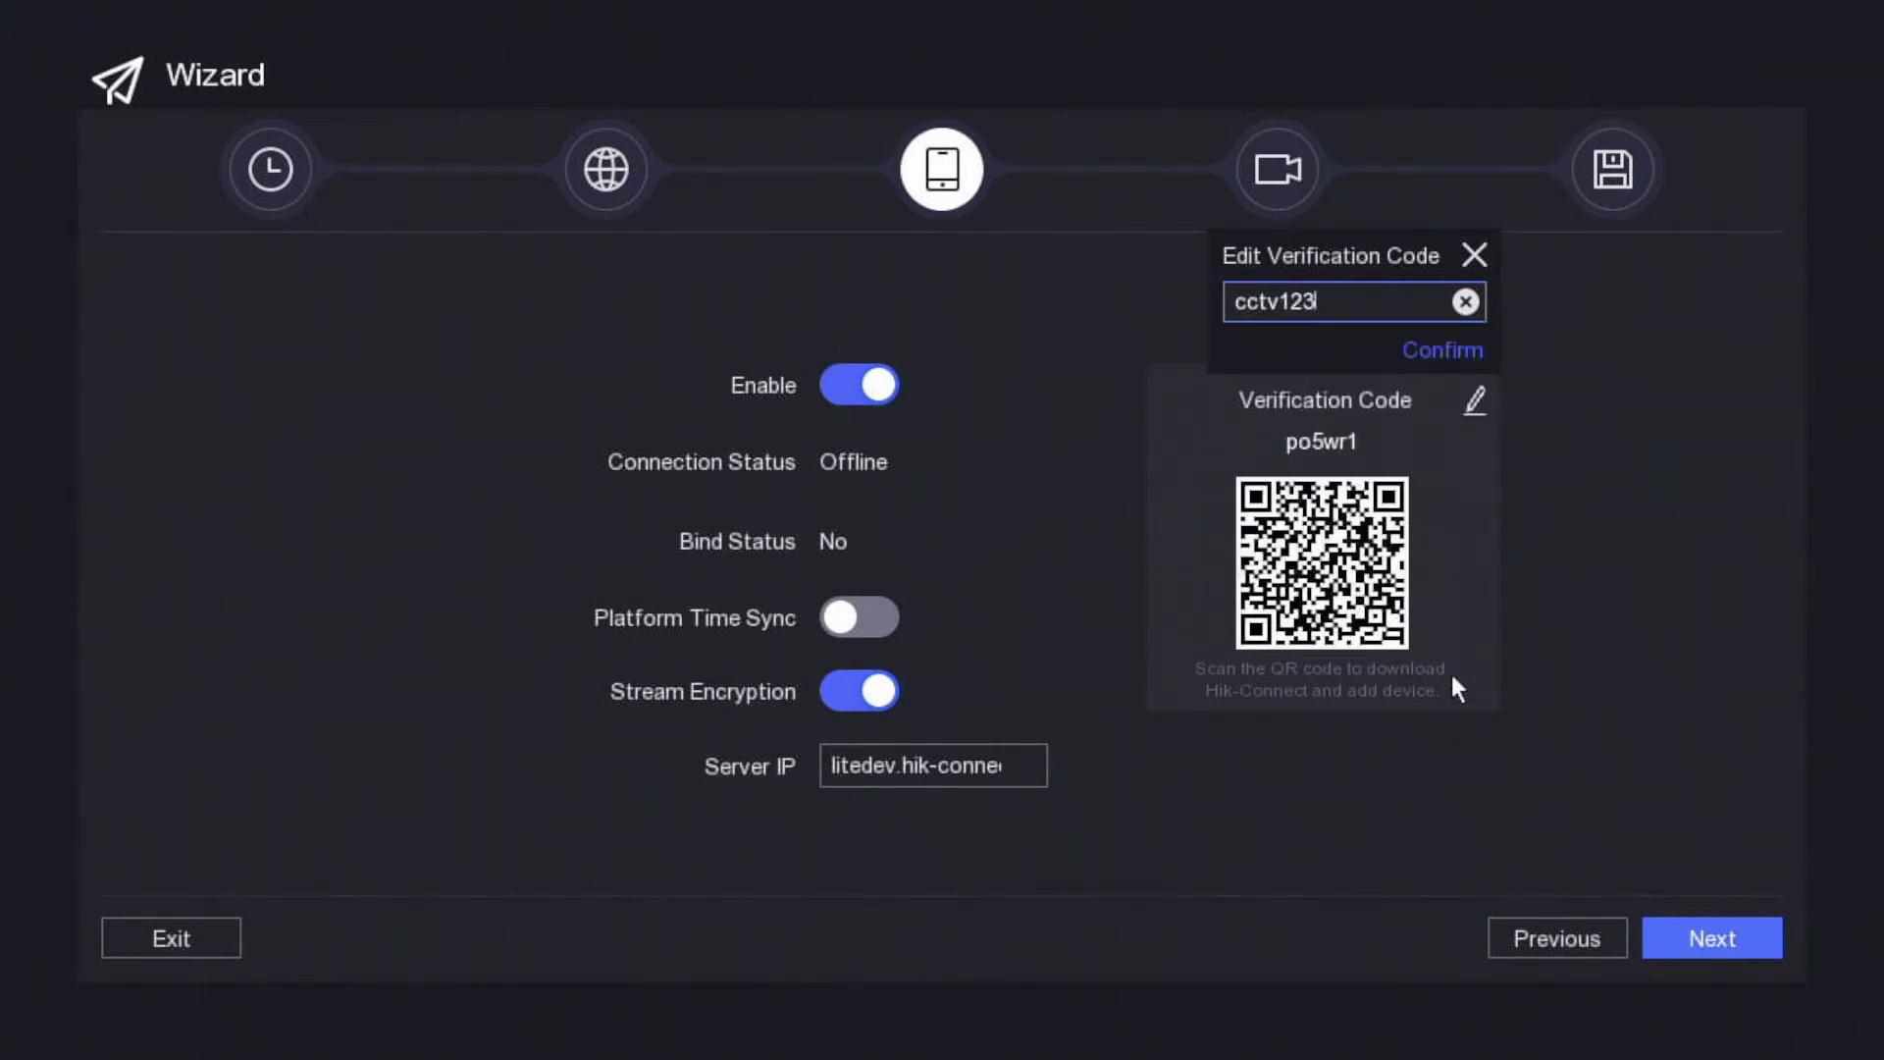
click(1459, 350)
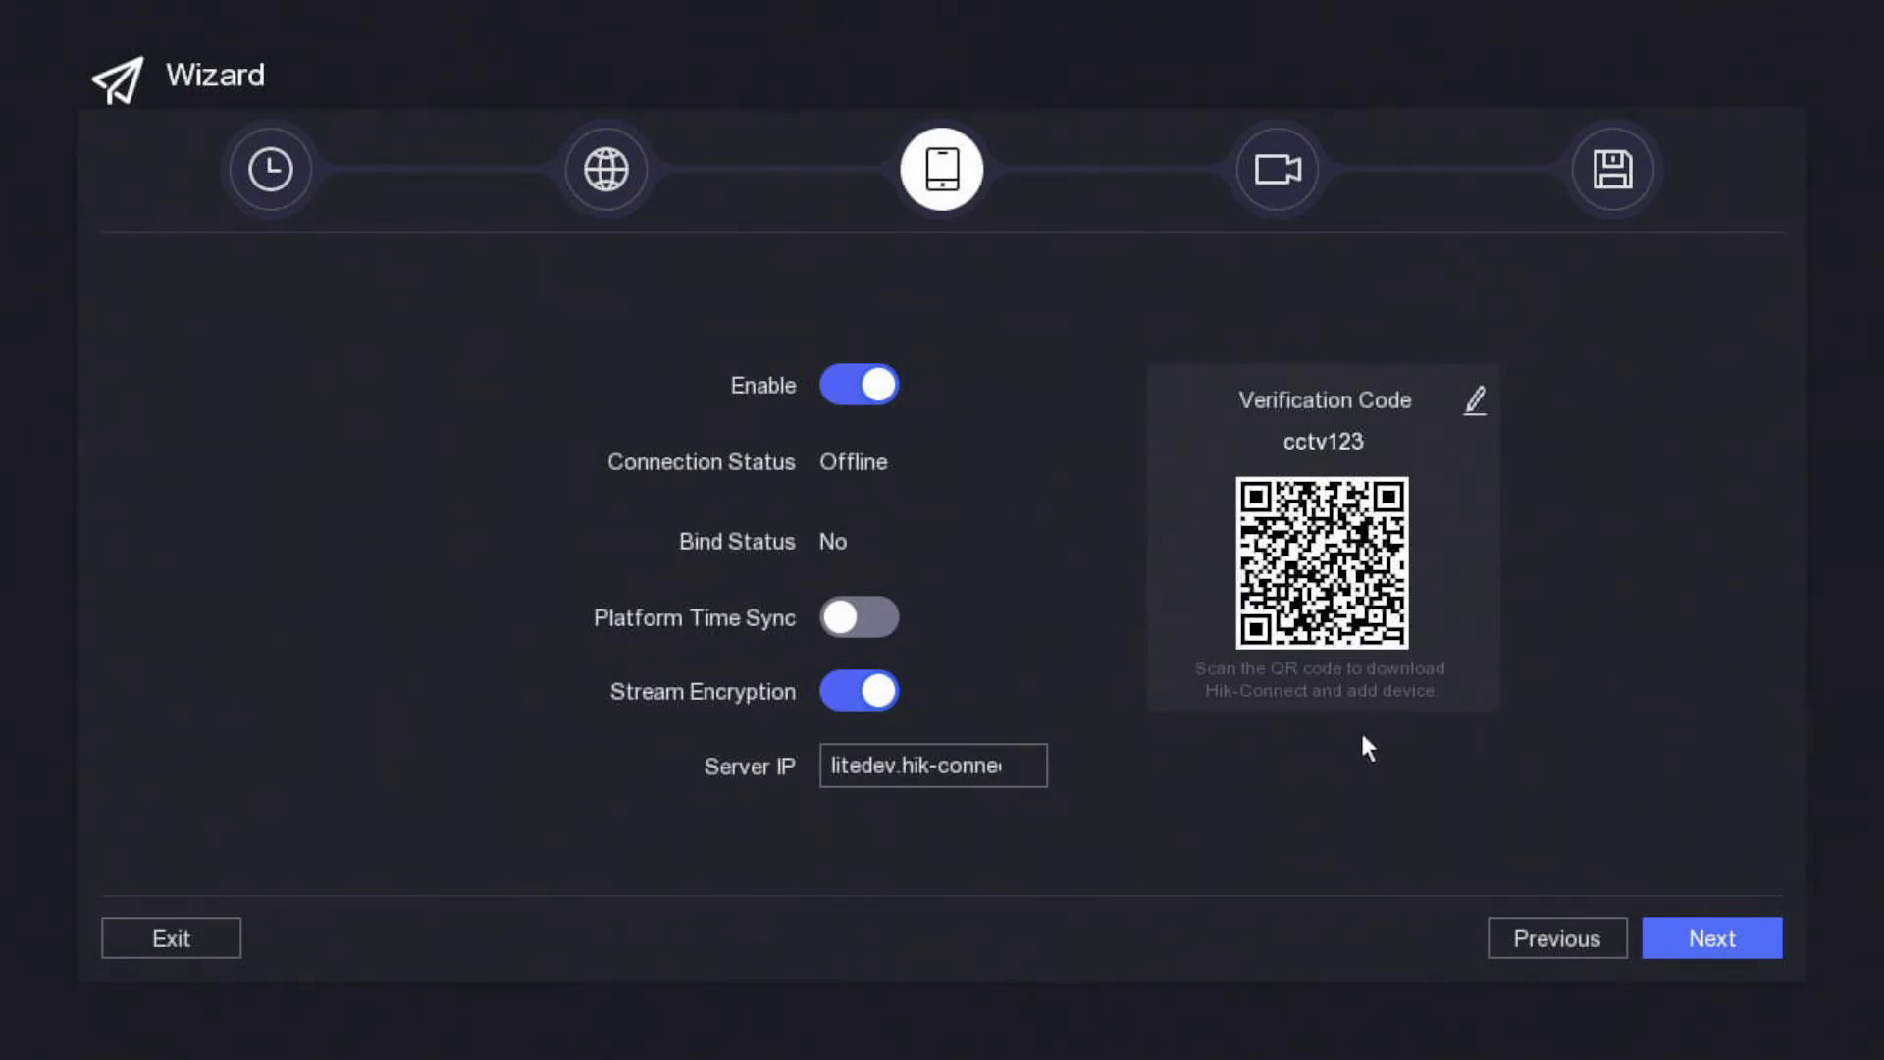
- Verify Hik-Connect shows Online, then advance past the four-camera list to the storage page
click(1708, 936)
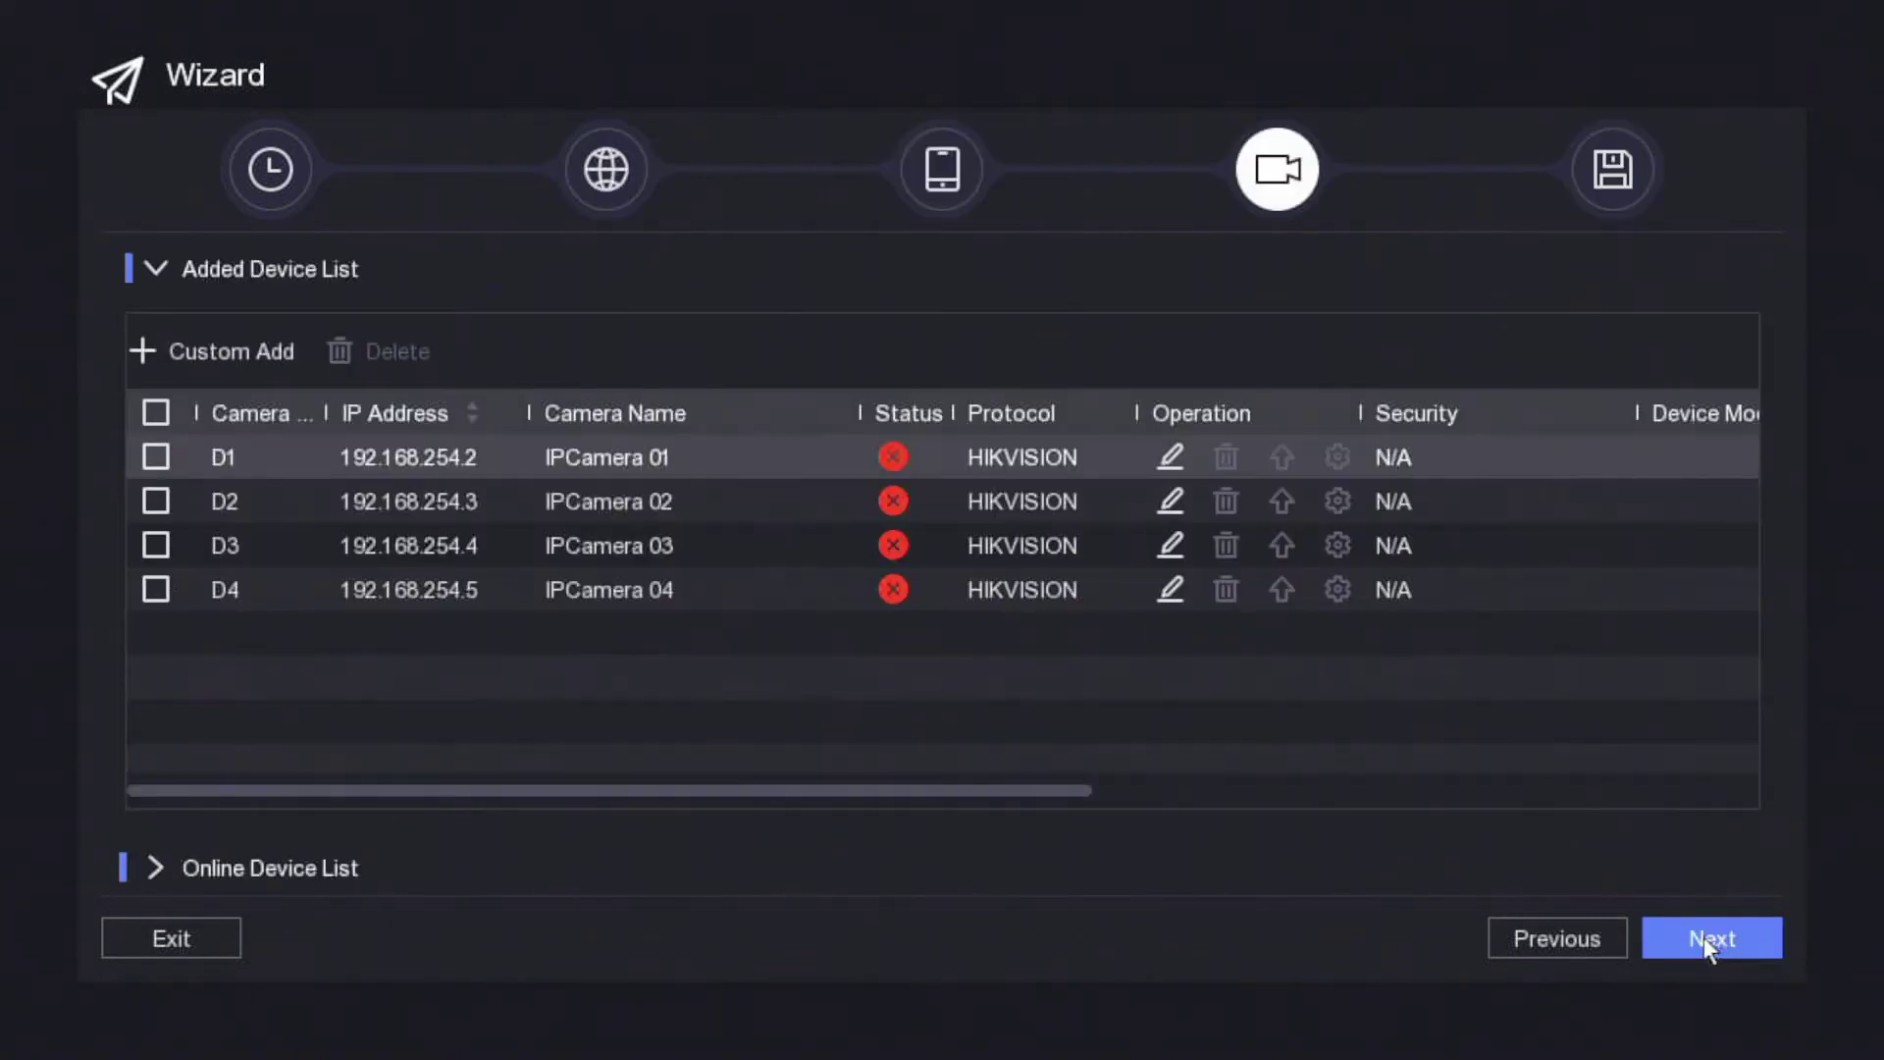
click(1569, 958)
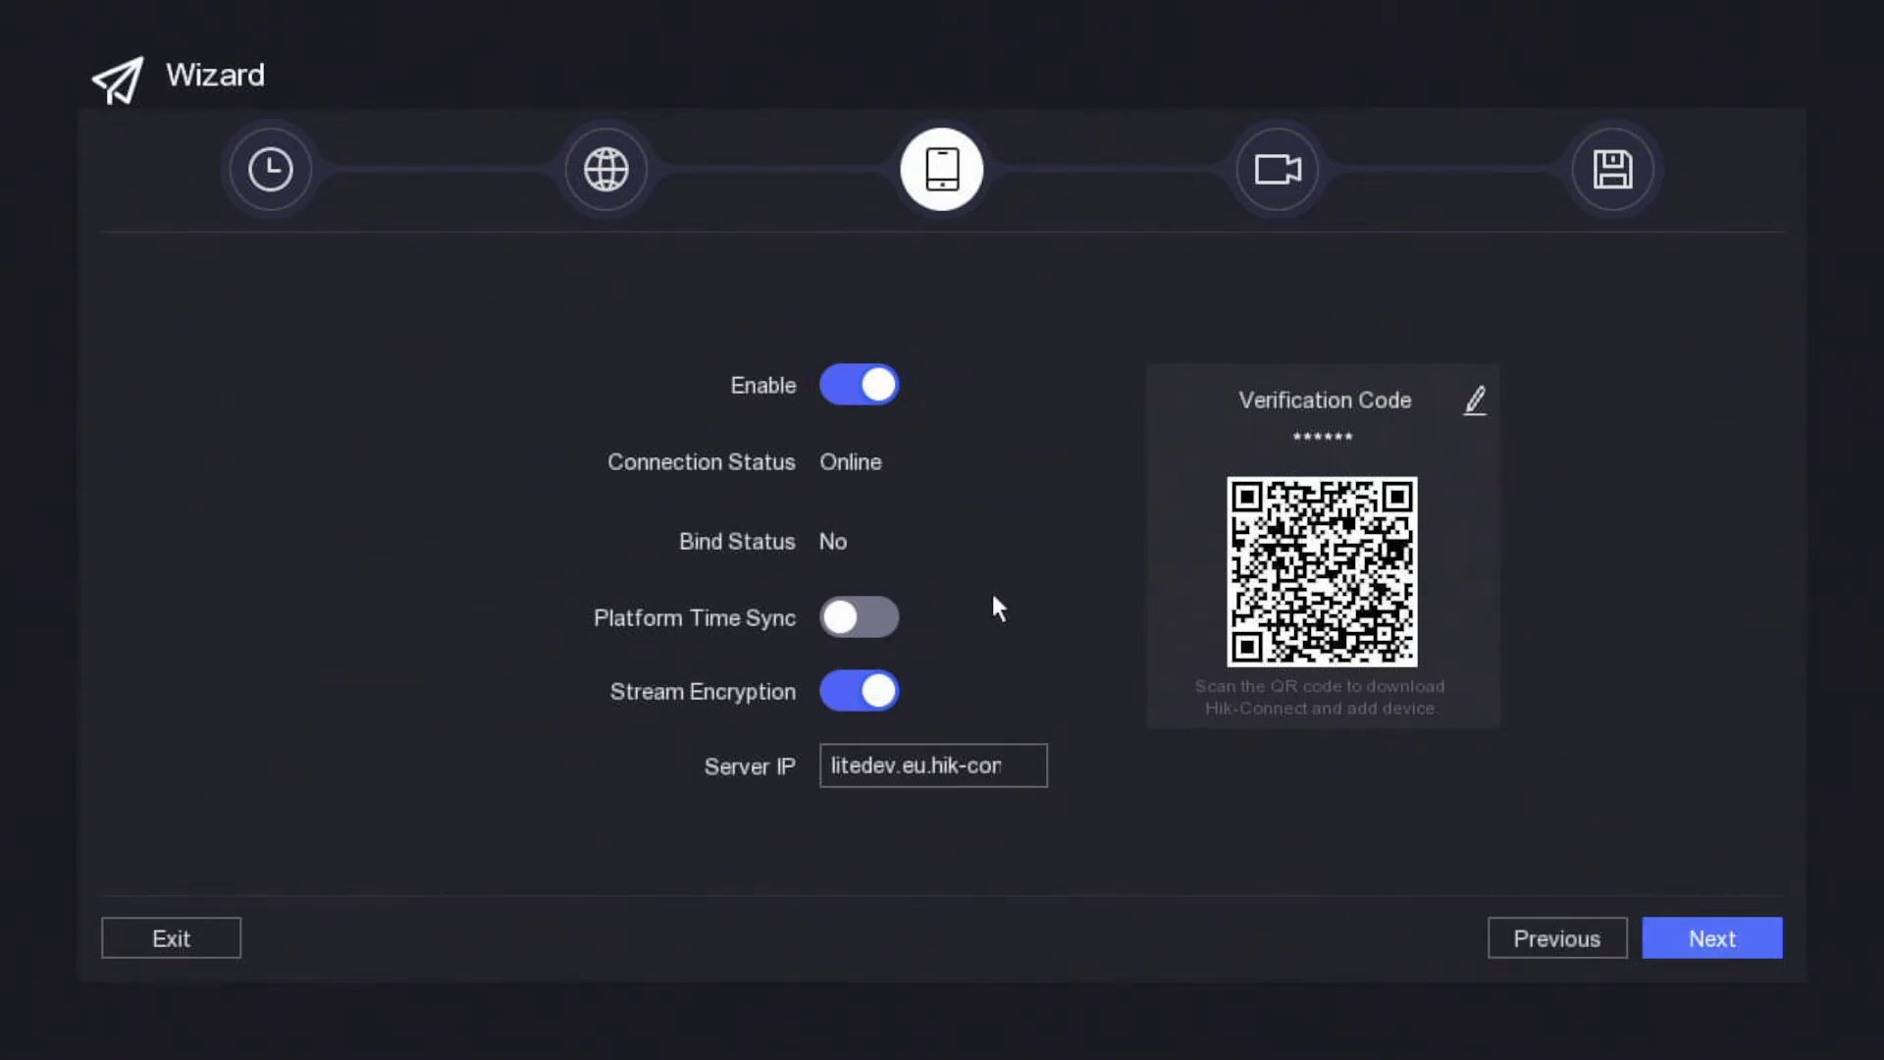
click(1706, 940)
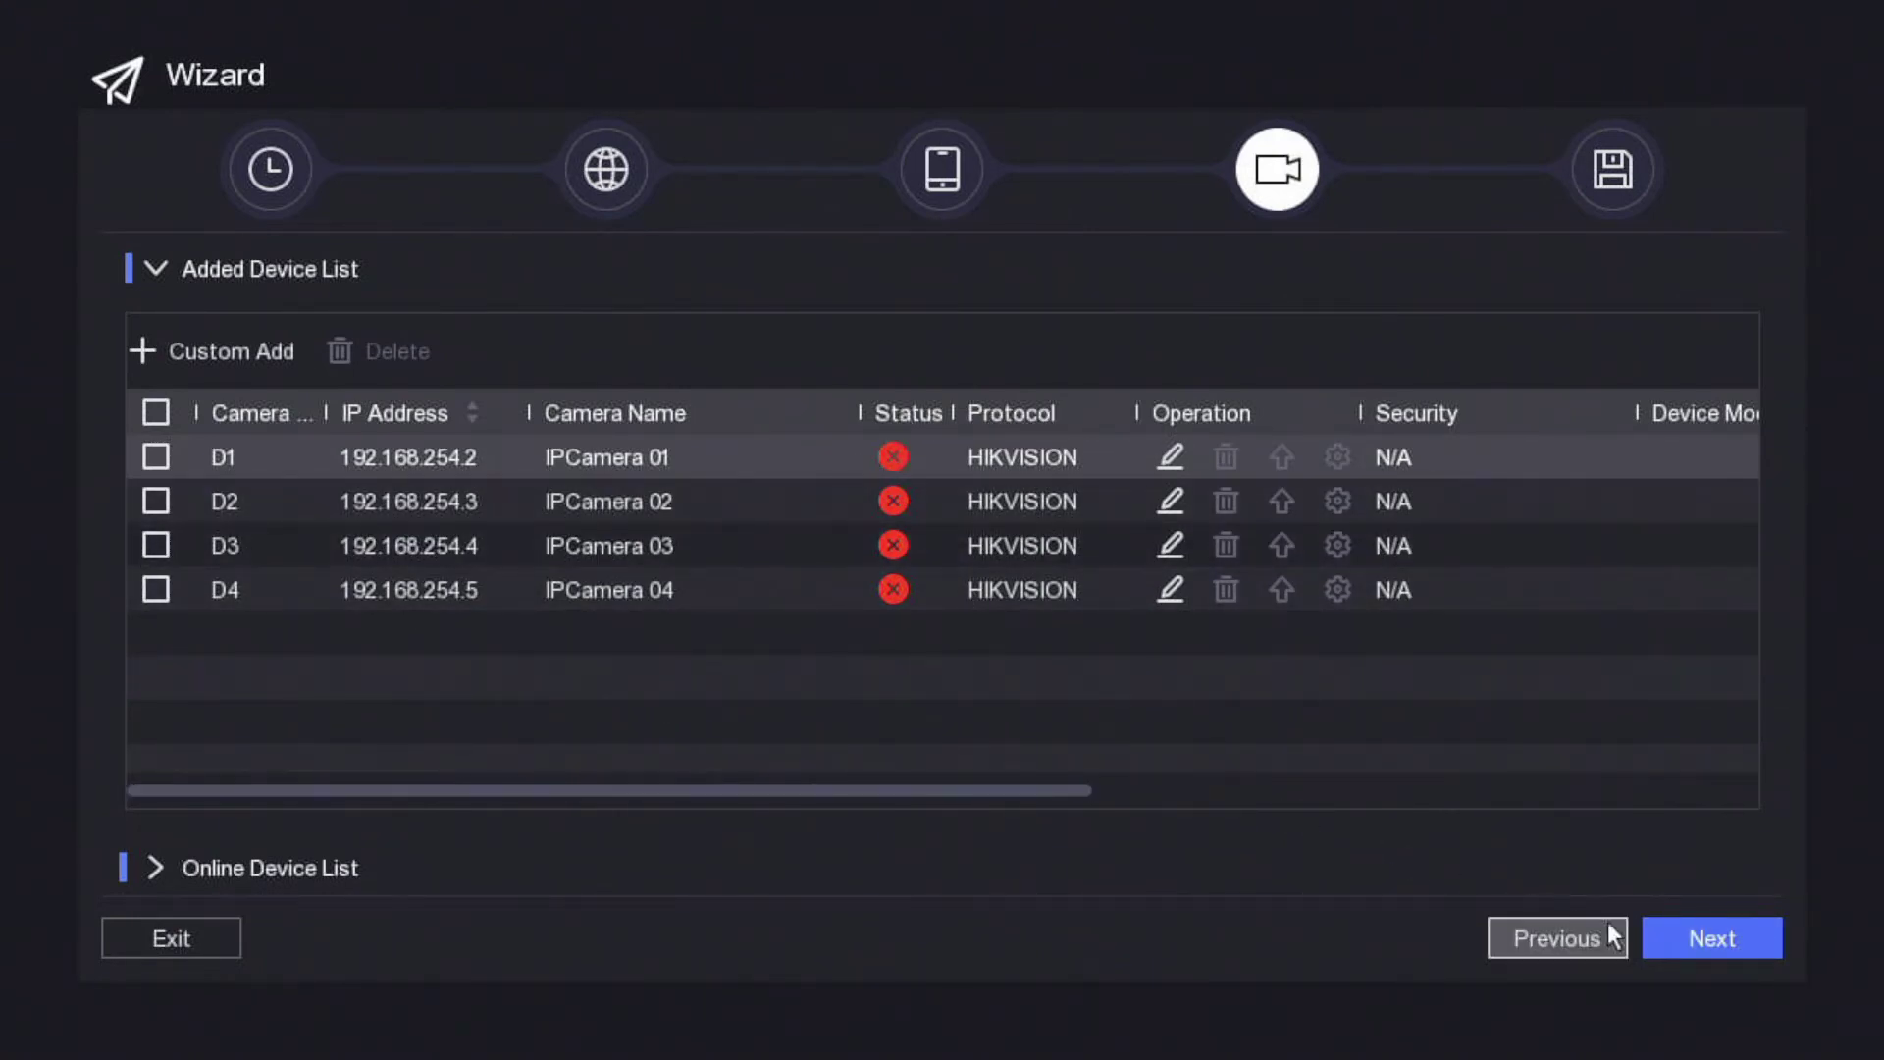
click(1698, 932)
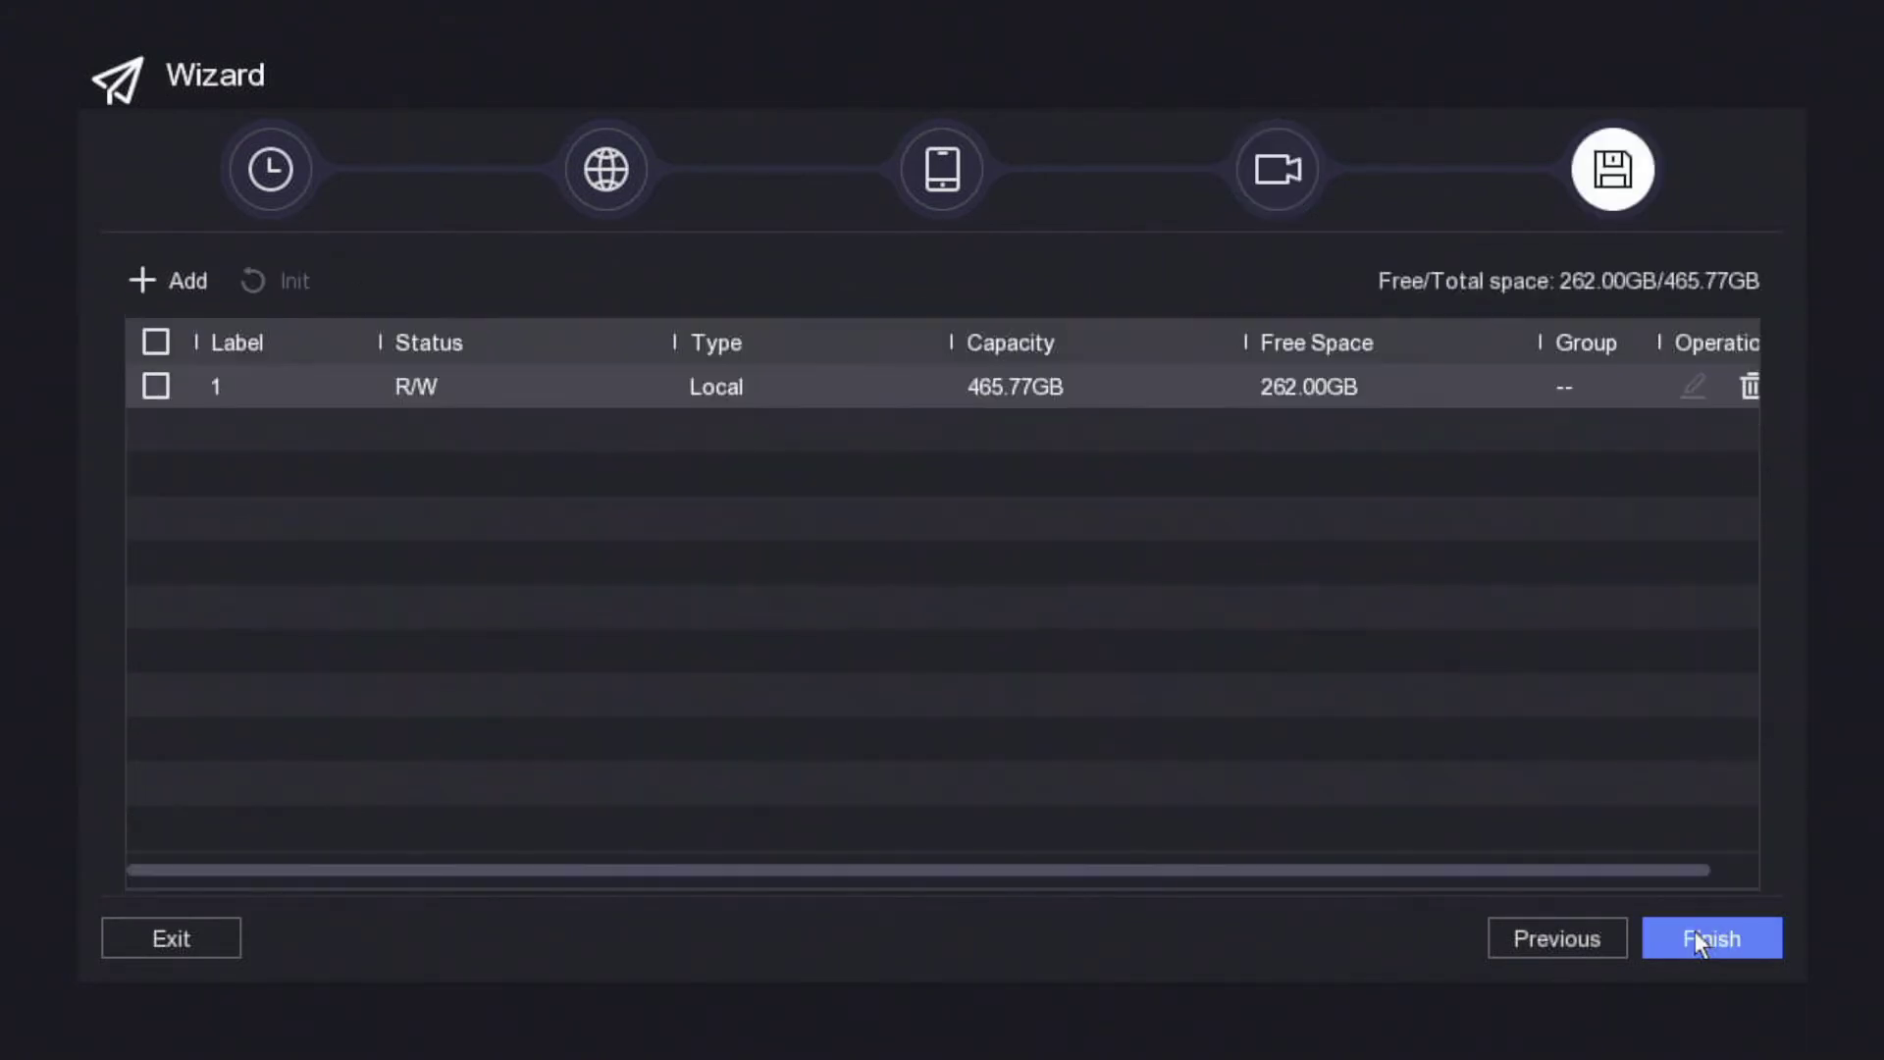
- Initialise local disk 1 (465.77GB) and finish the wizard into live view
click(156, 385)
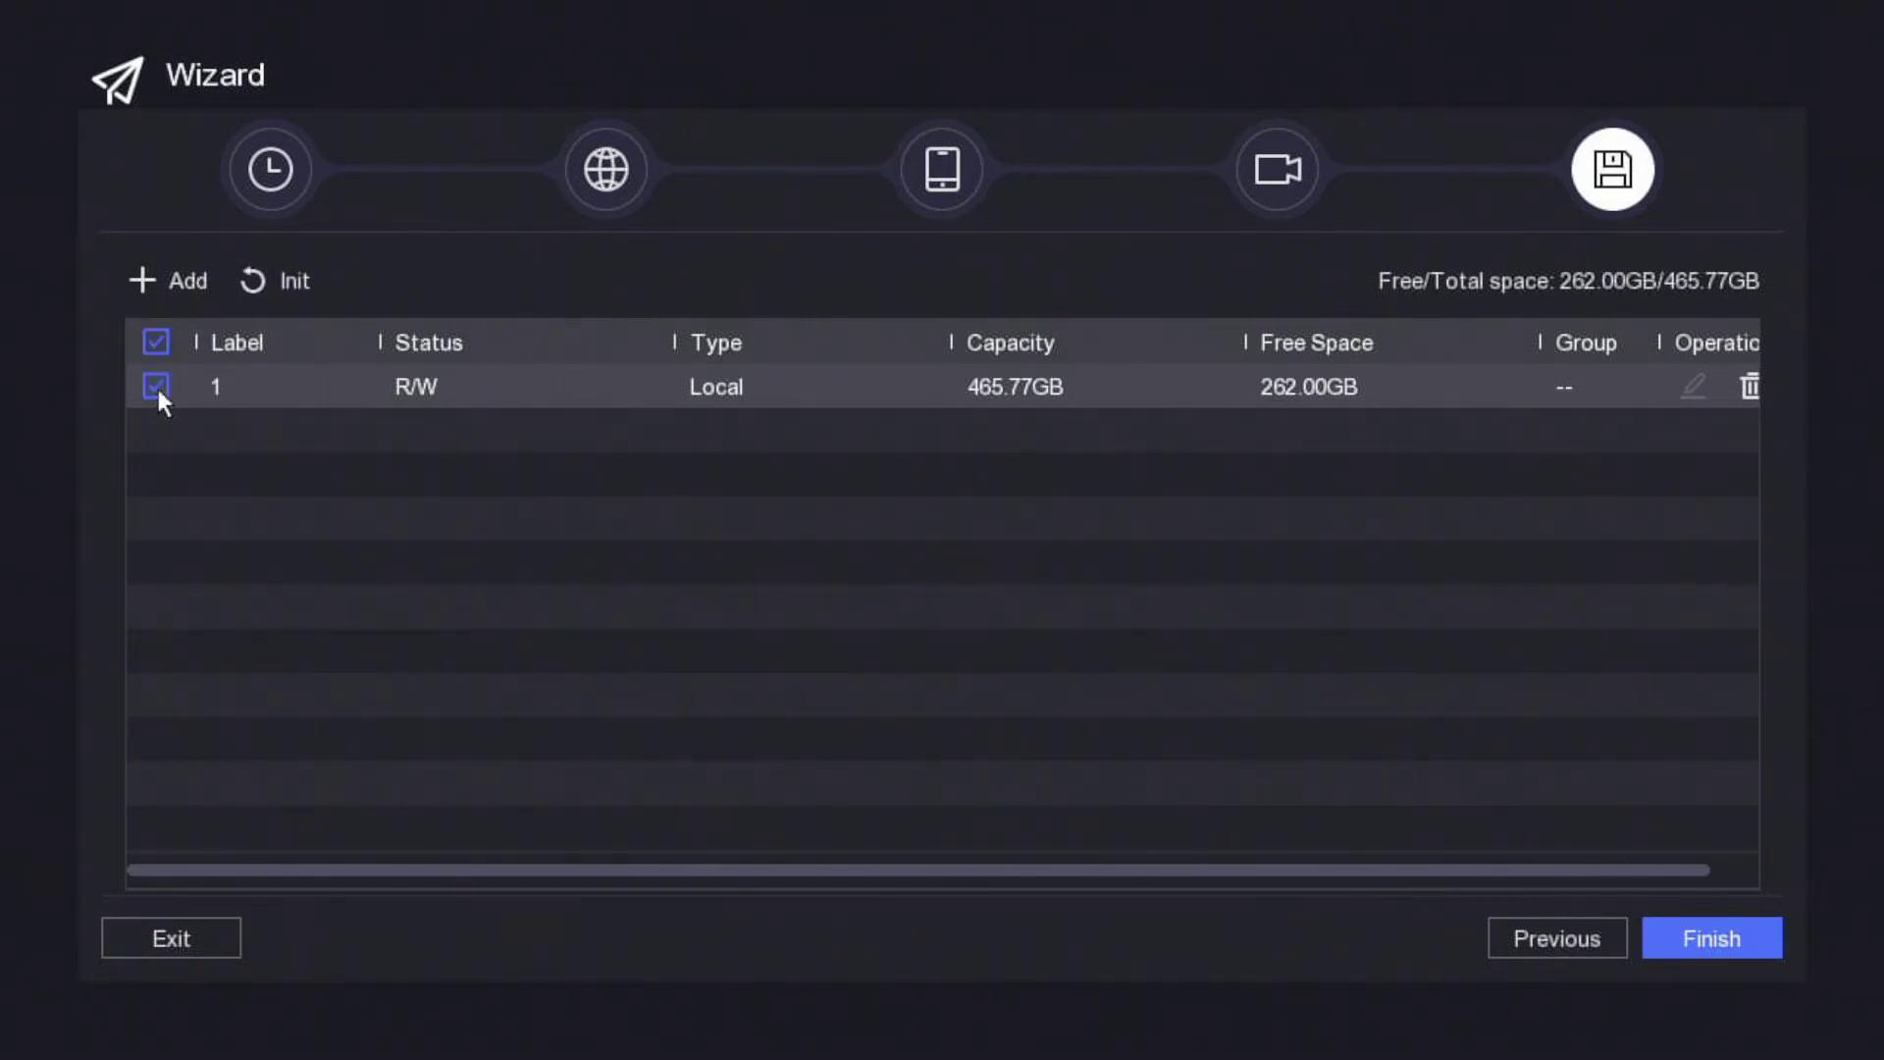
click(282, 290)
click(970, 644)
click(1676, 939)
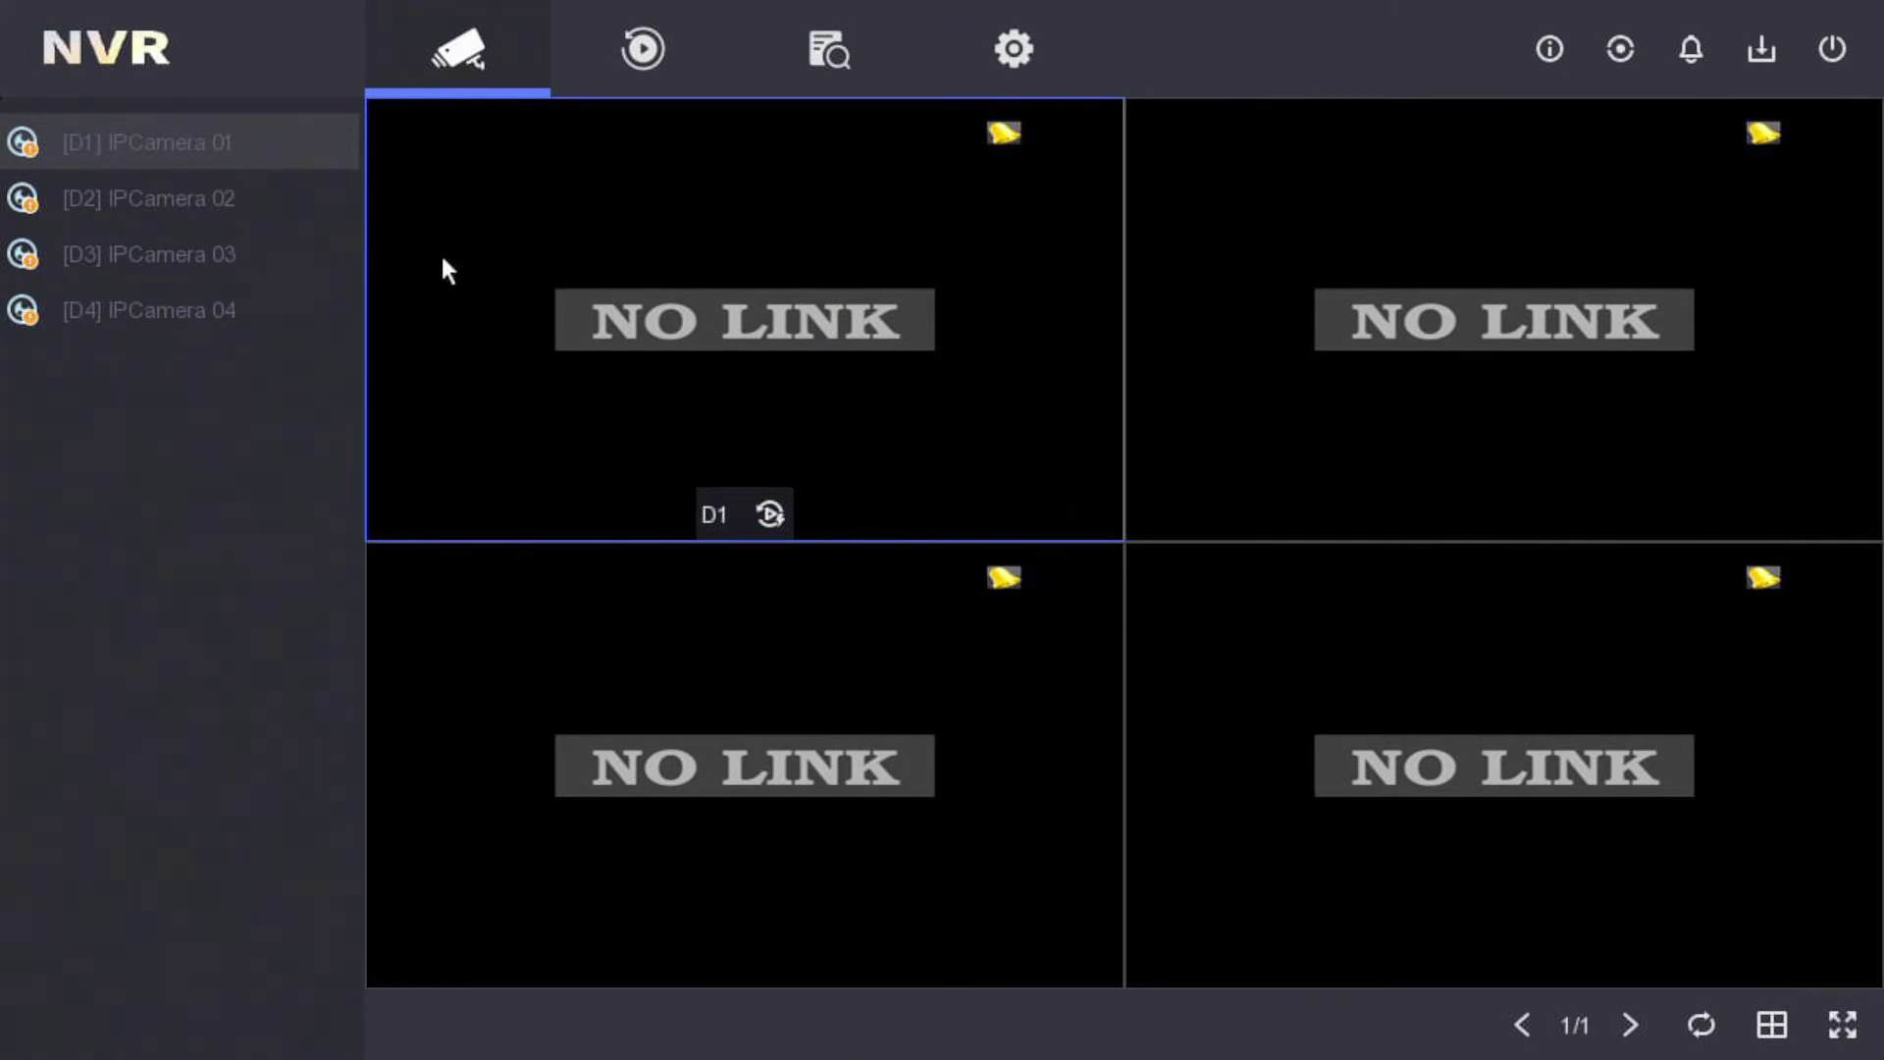
- In expert-mode general settings, turn off the lock screen password and save
click(1020, 50)
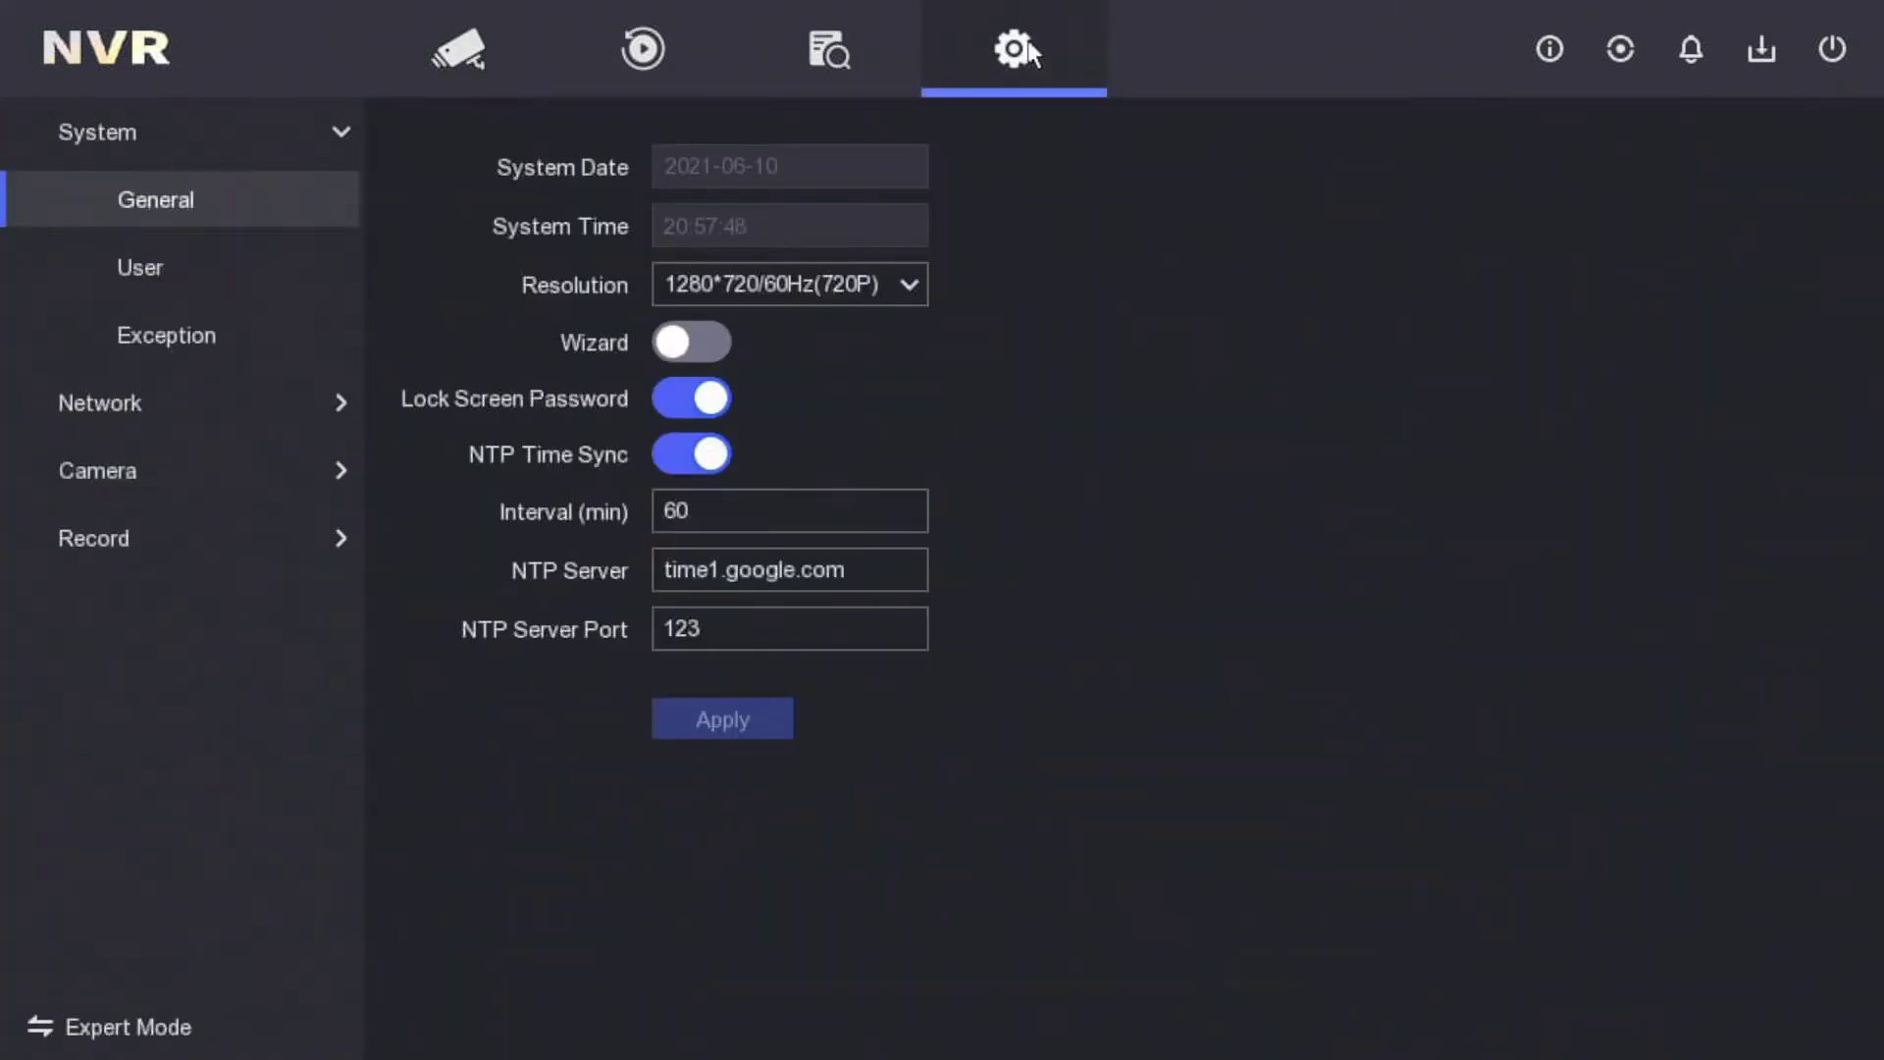
click(139, 1029)
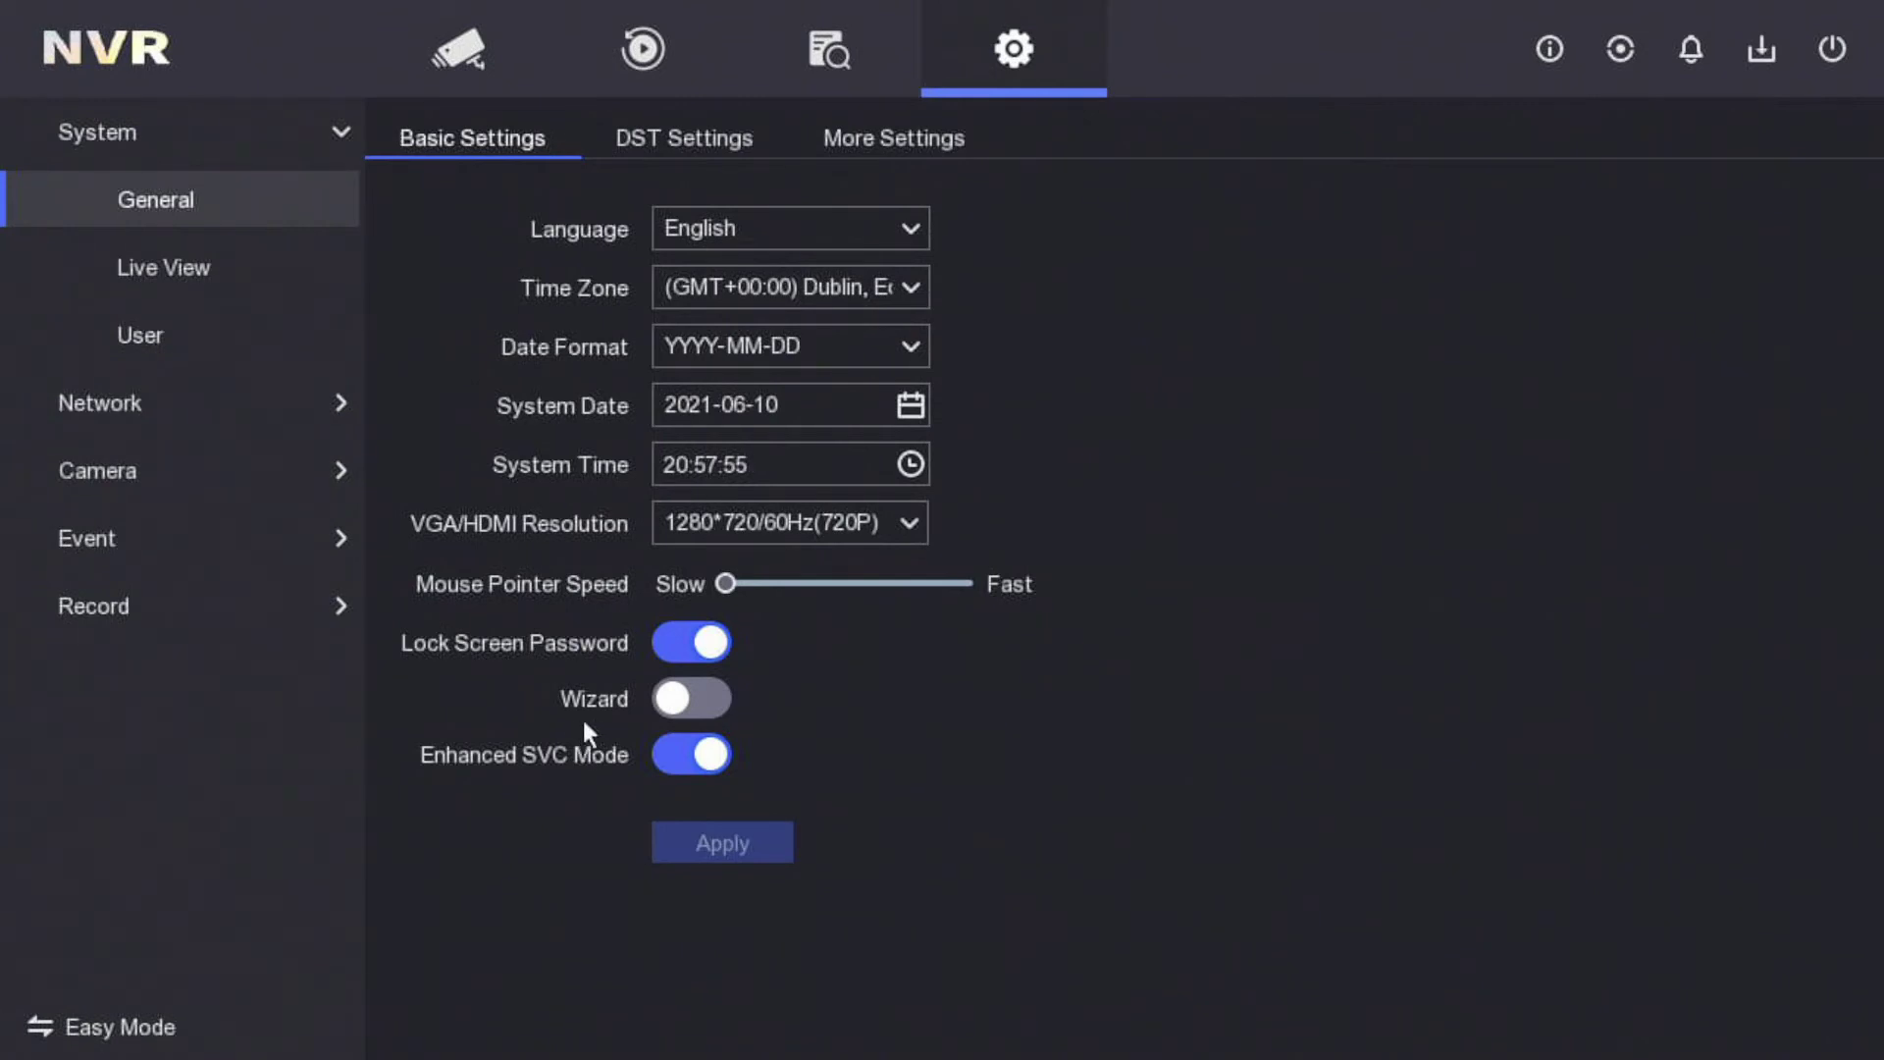
click(677, 644)
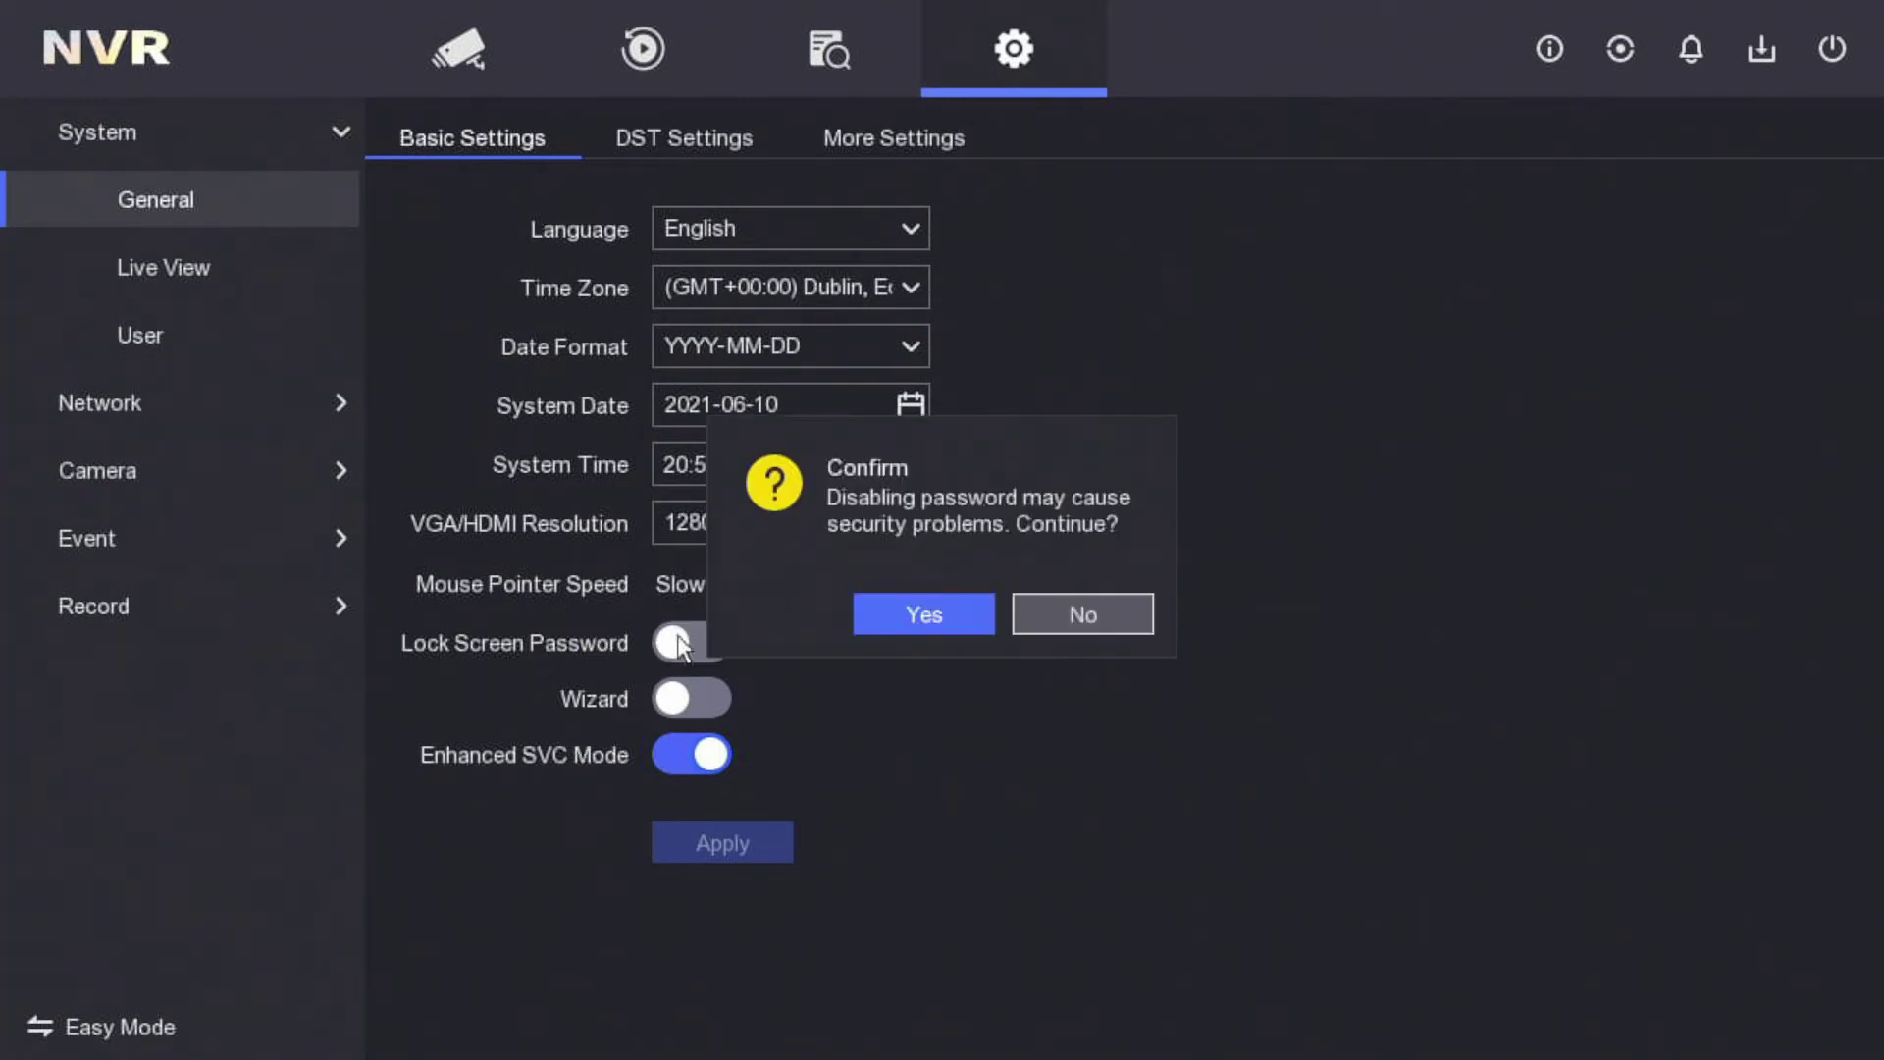
click(945, 622)
click(725, 844)
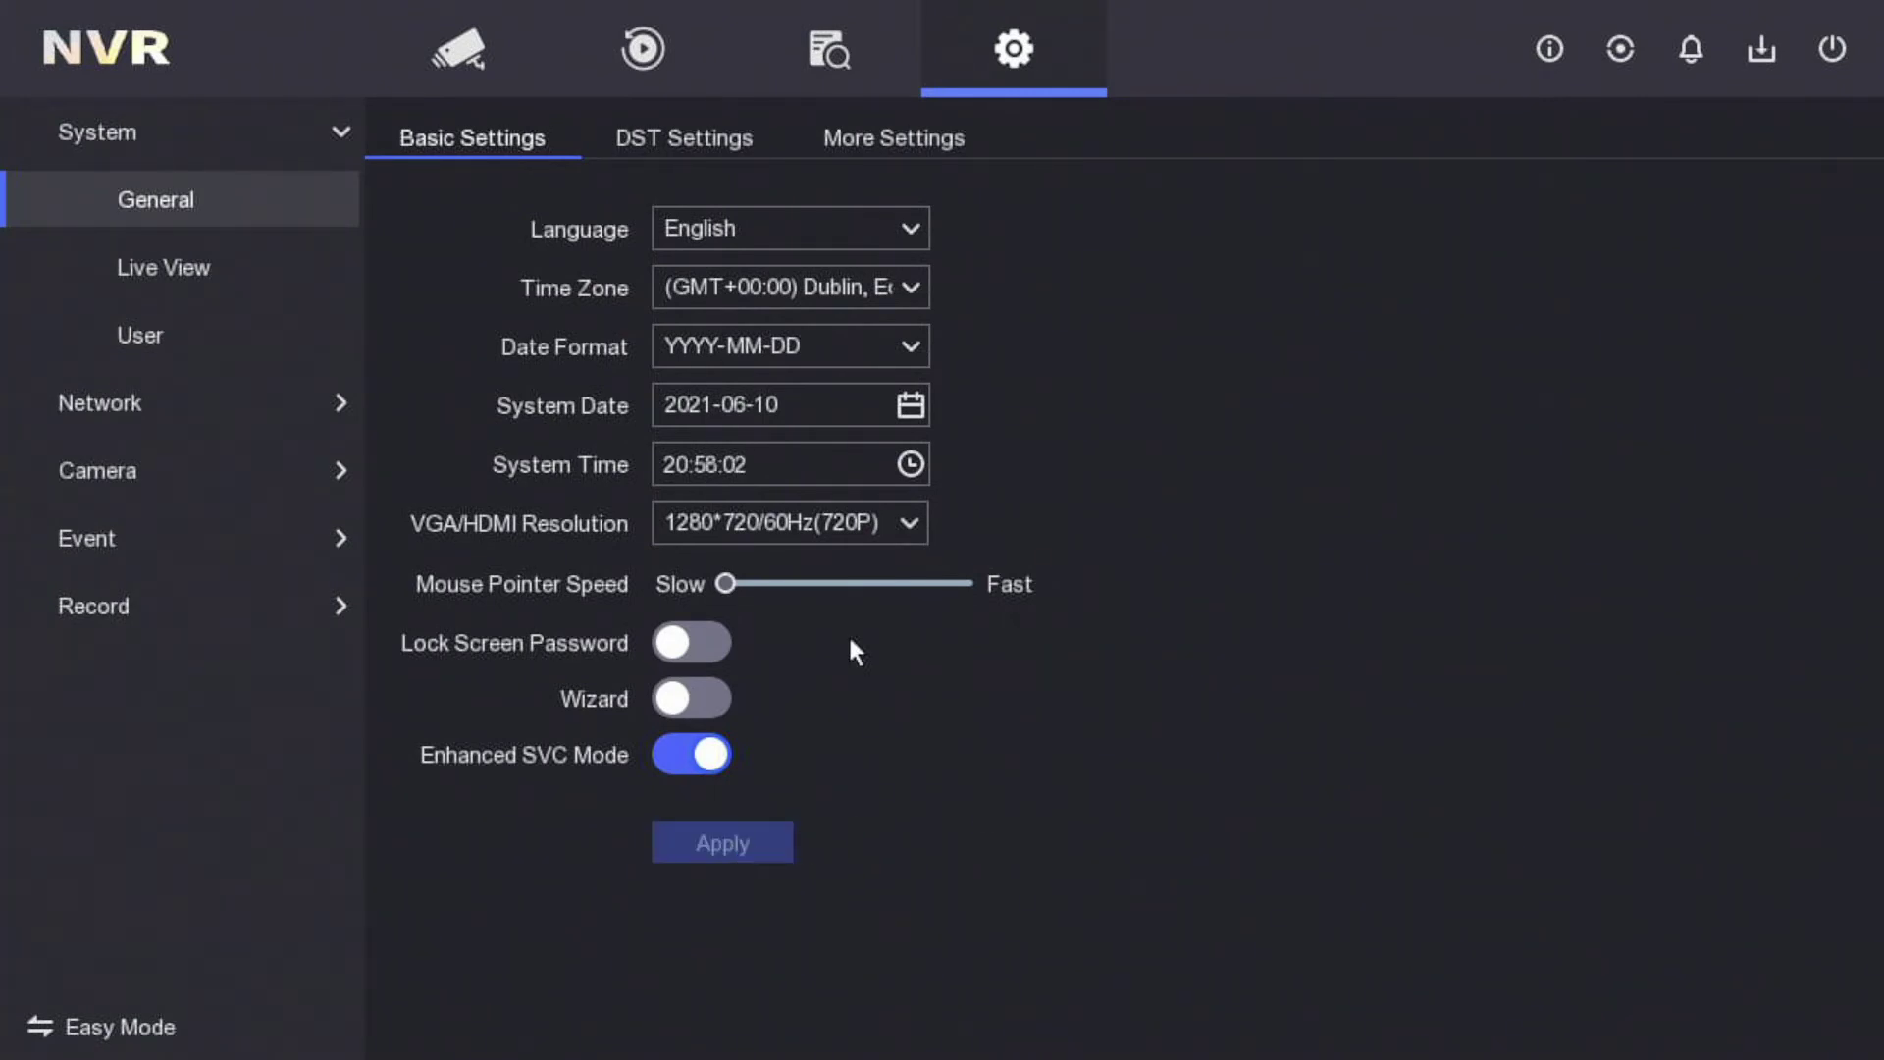
- Set the date format to DD-MM-YYYY and raise mouse pointer speed a third toward Fast
click(809, 359)
click(775, 518)
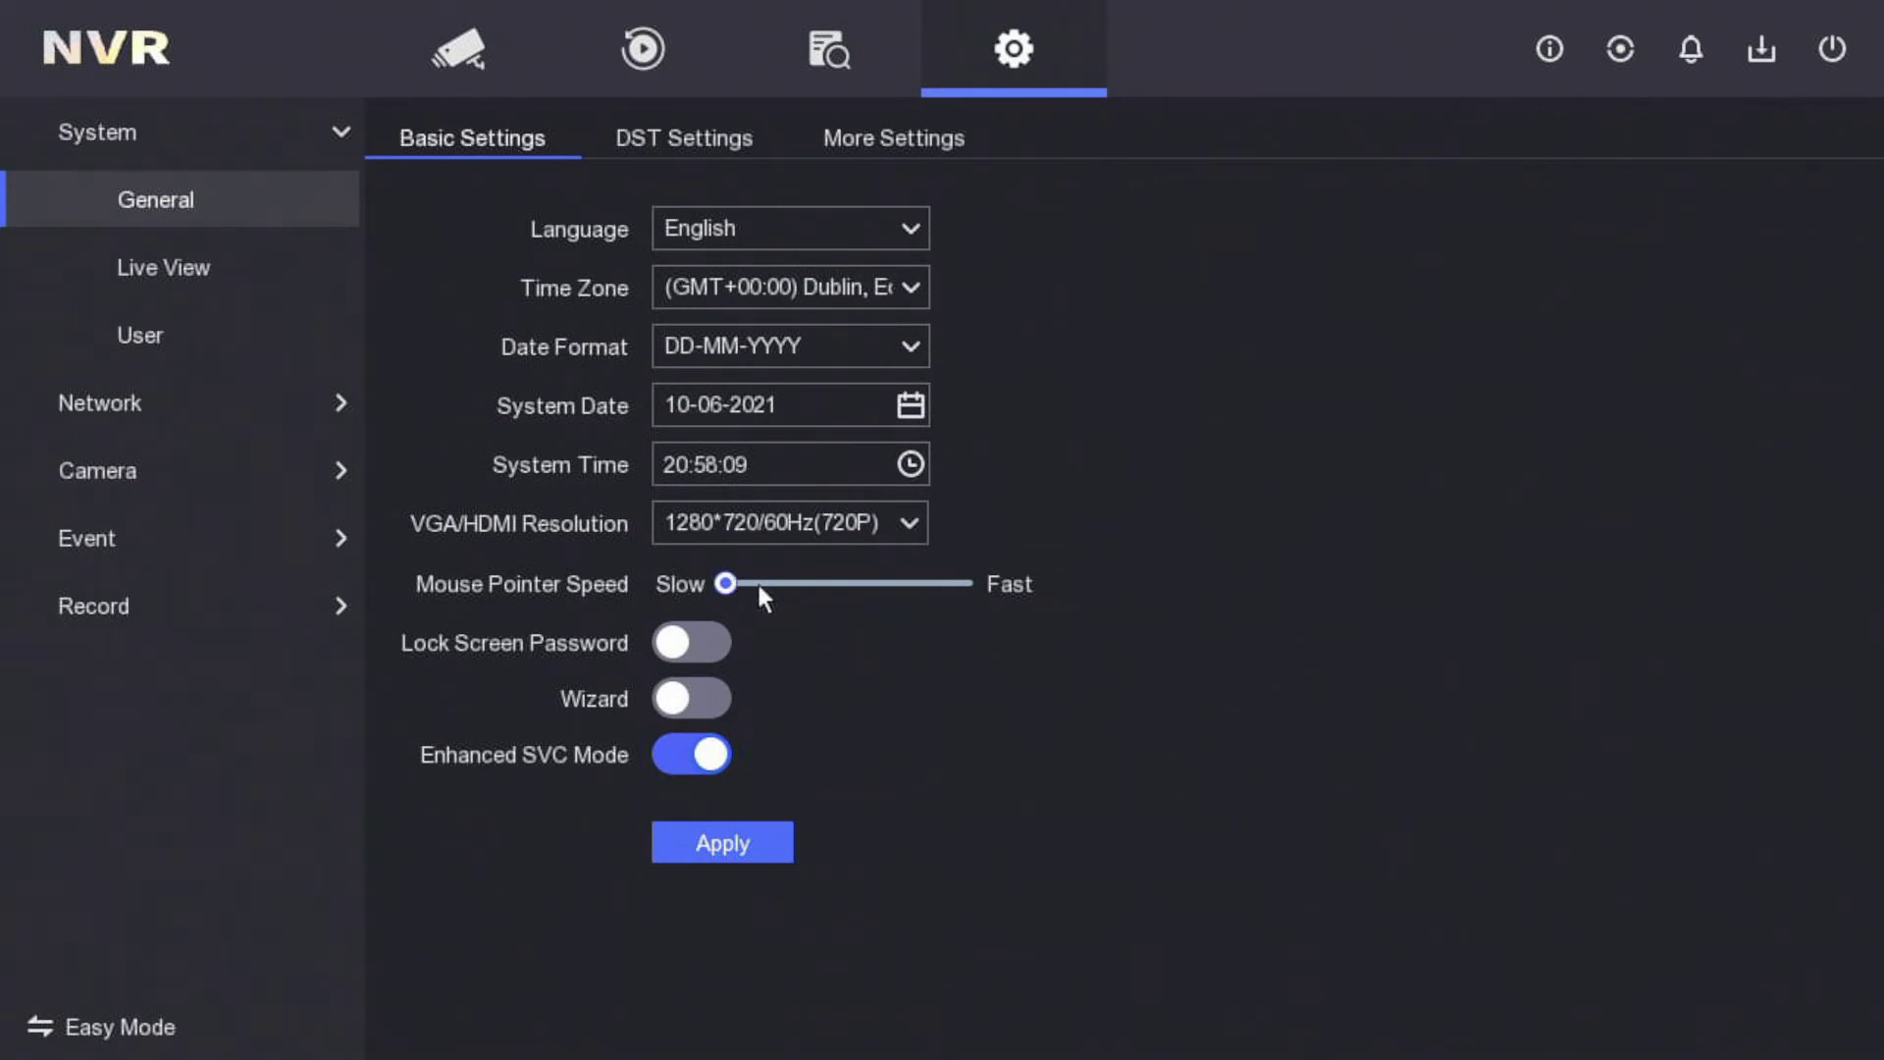
drag(735, 585, 804, 589)
- Try 1920*1080 (1080P) output resolution, then revert to 1280*720 (720P)
click(856, 533)
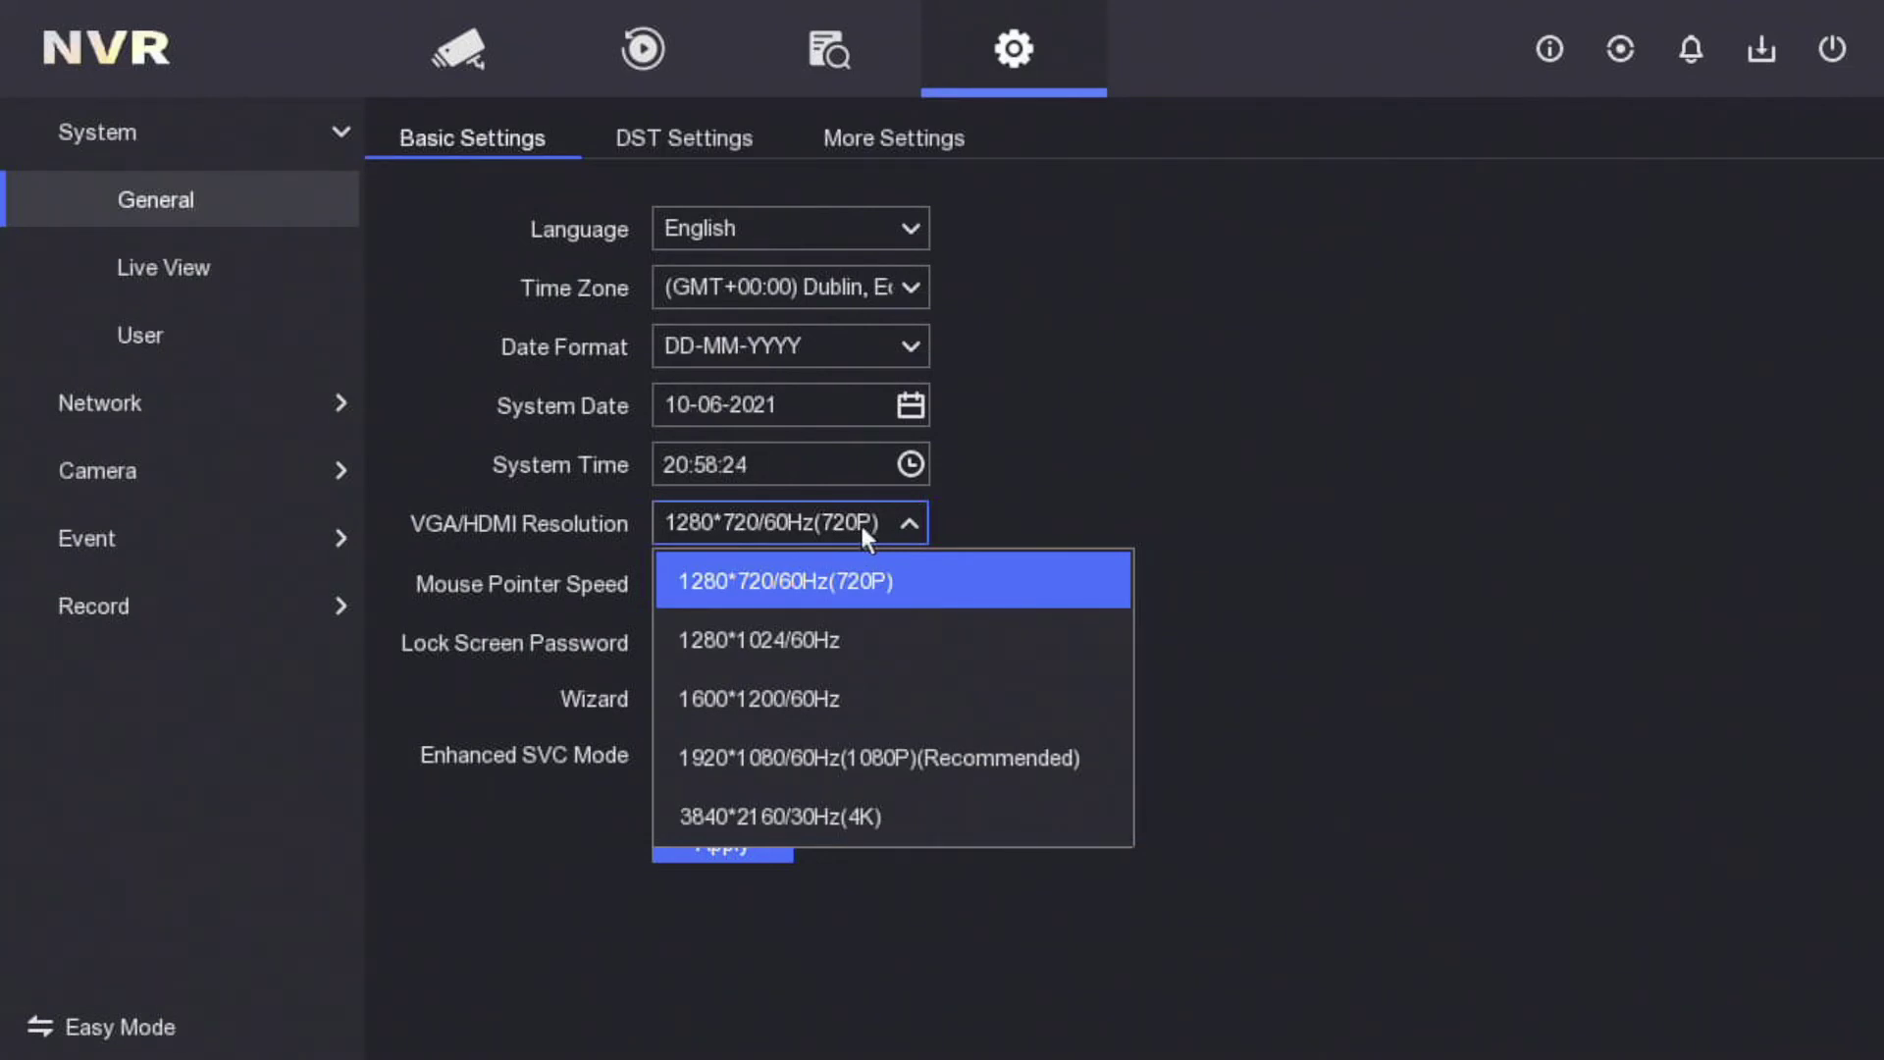
click(890, 588)
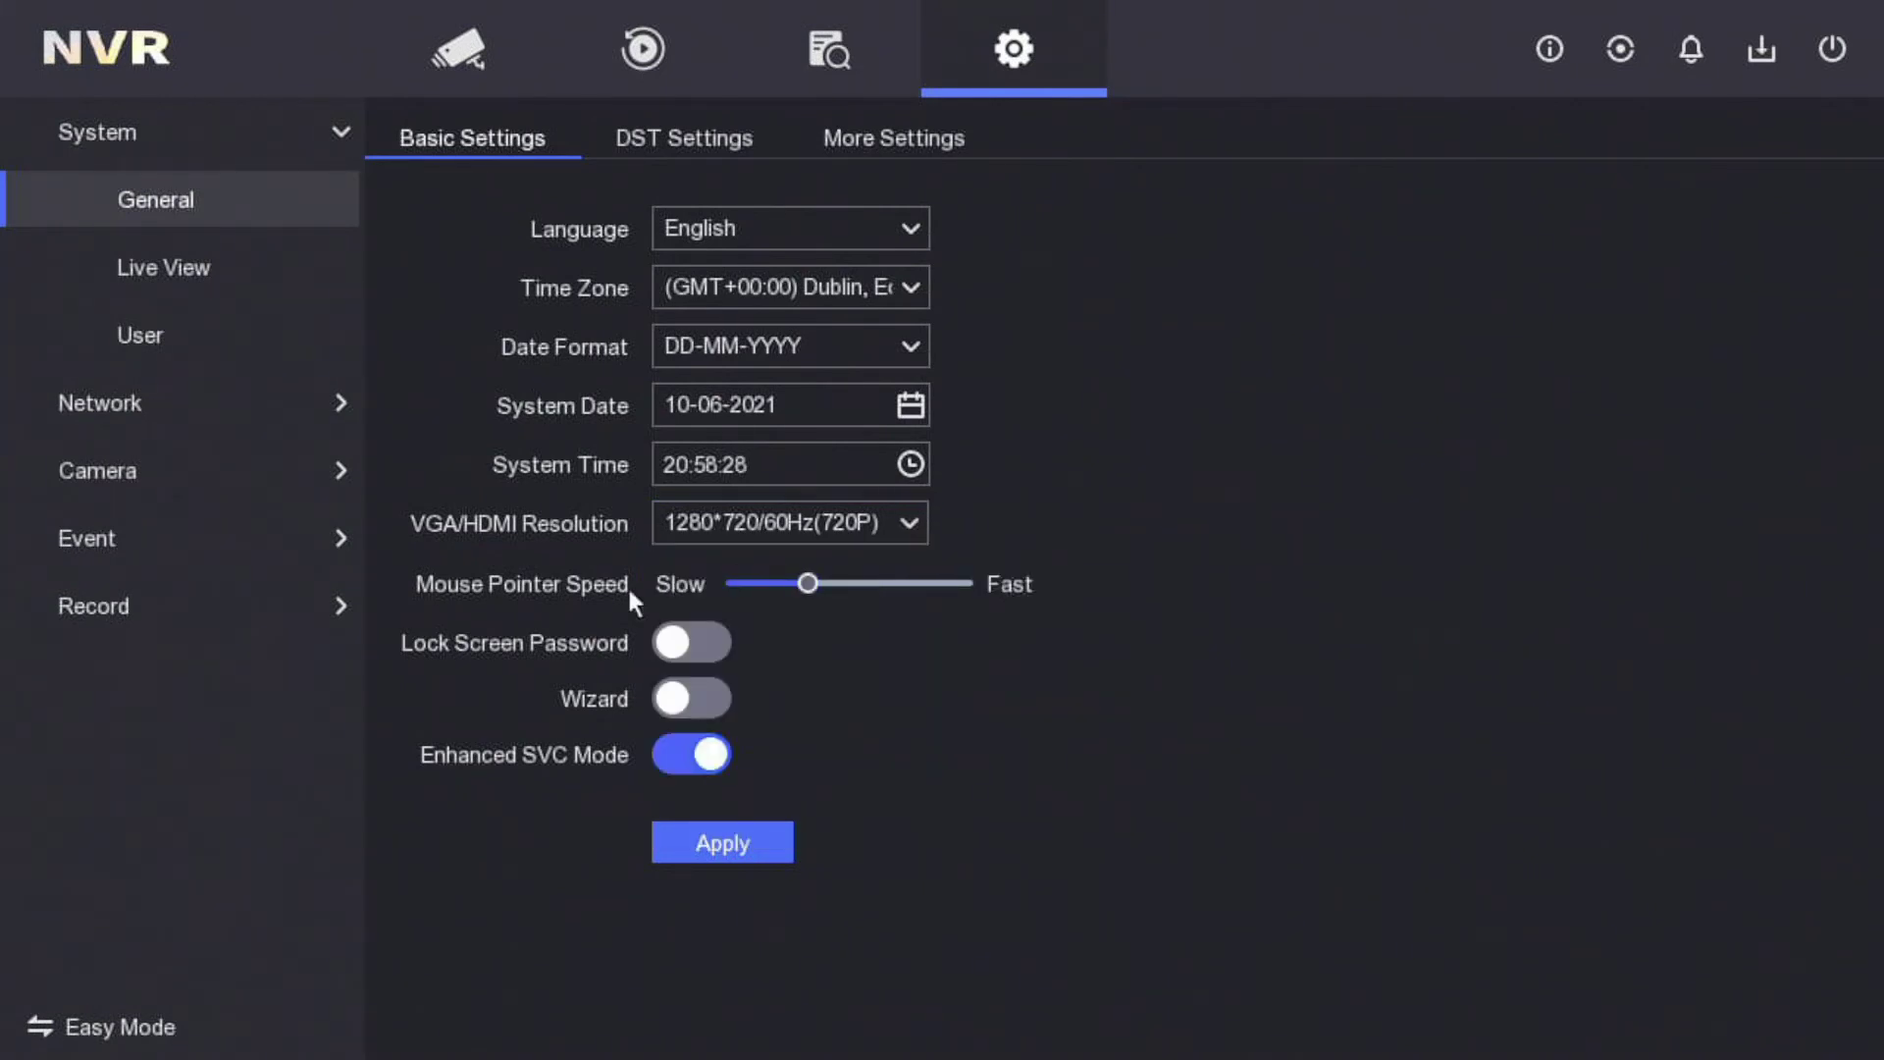
click(697, 506)
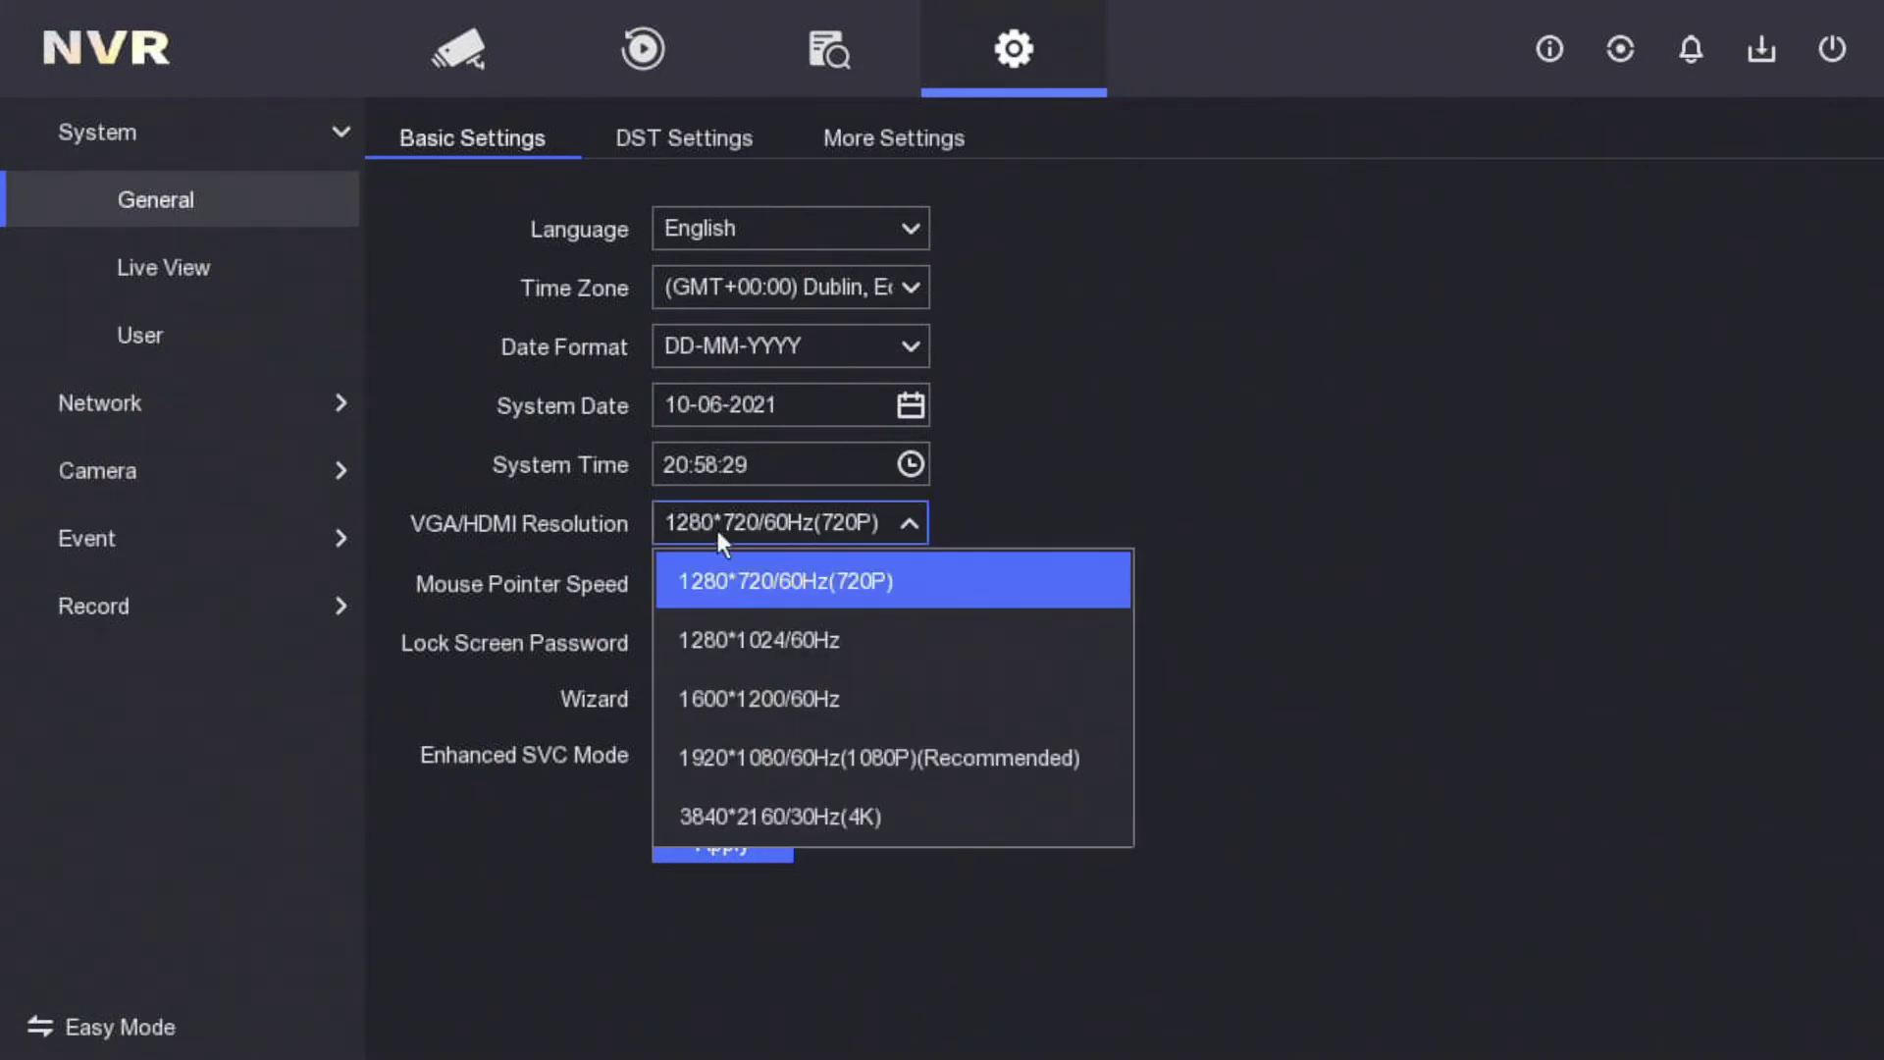
click(845, 752)
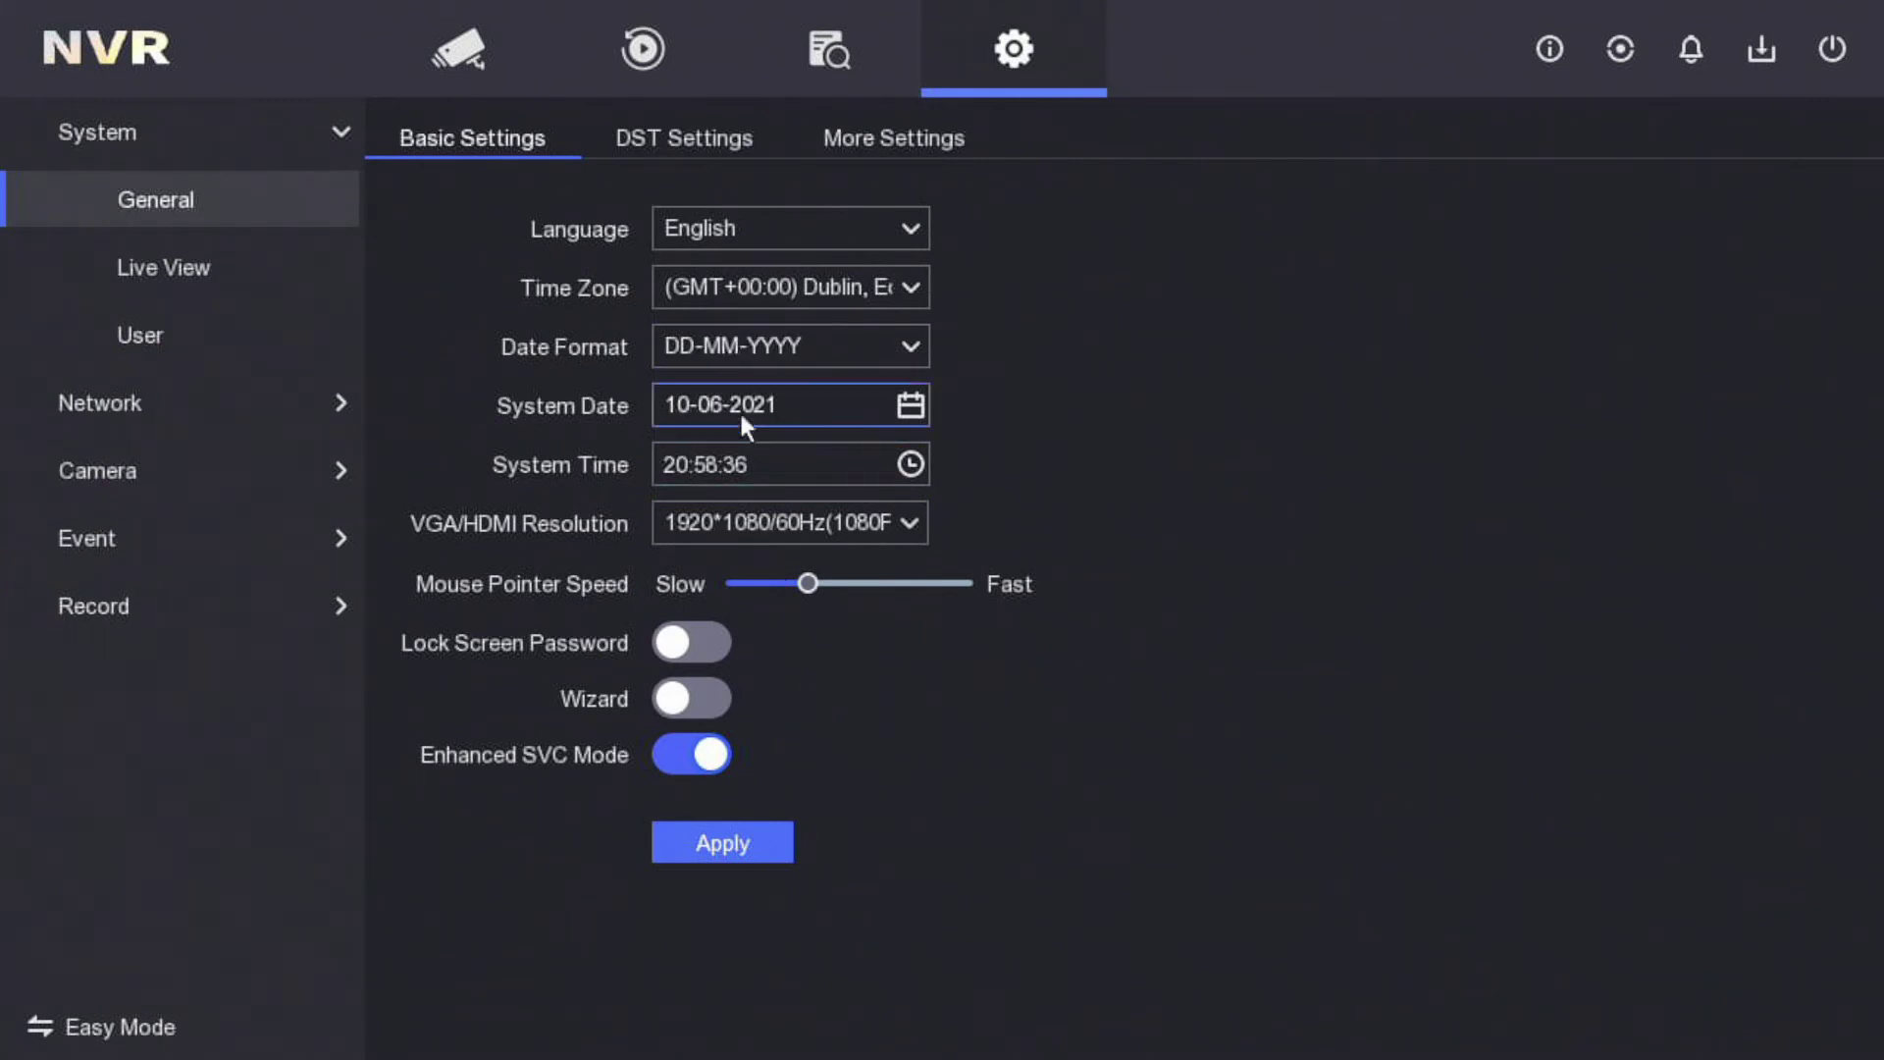
click(810, 530)
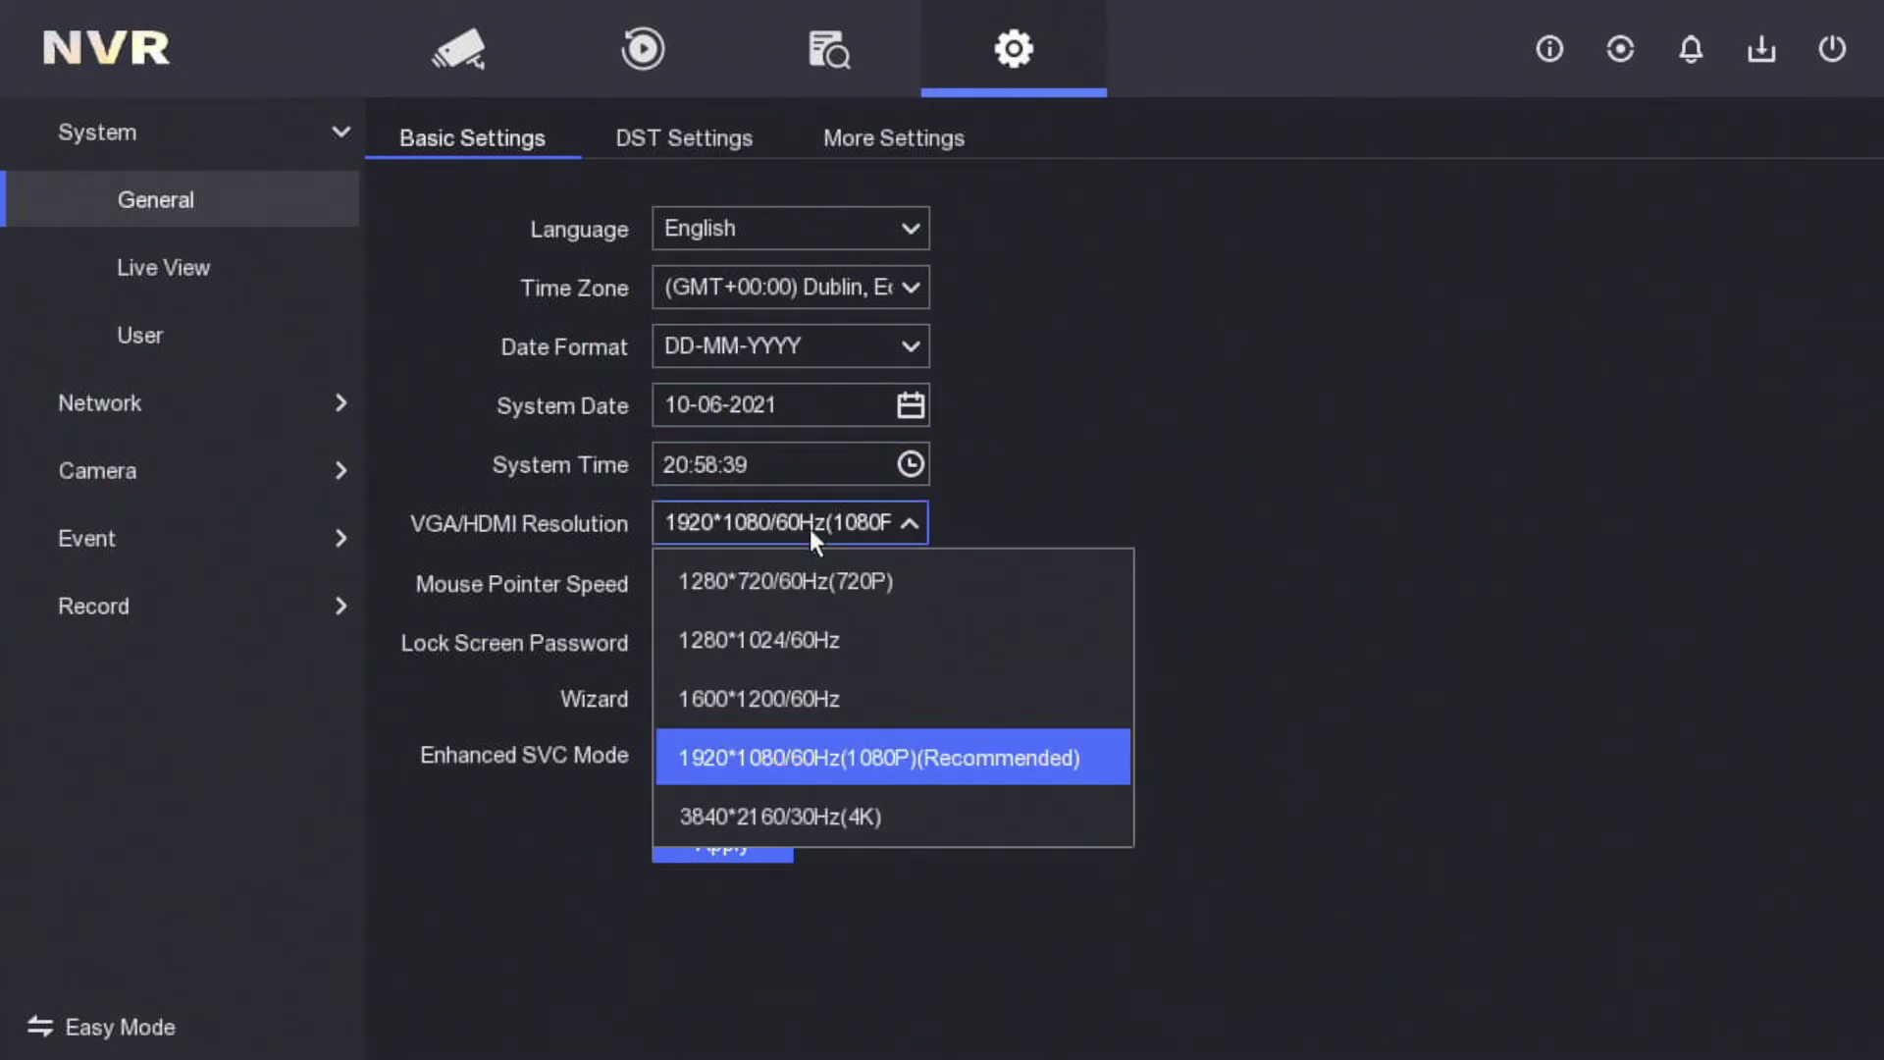
click(846, 579)
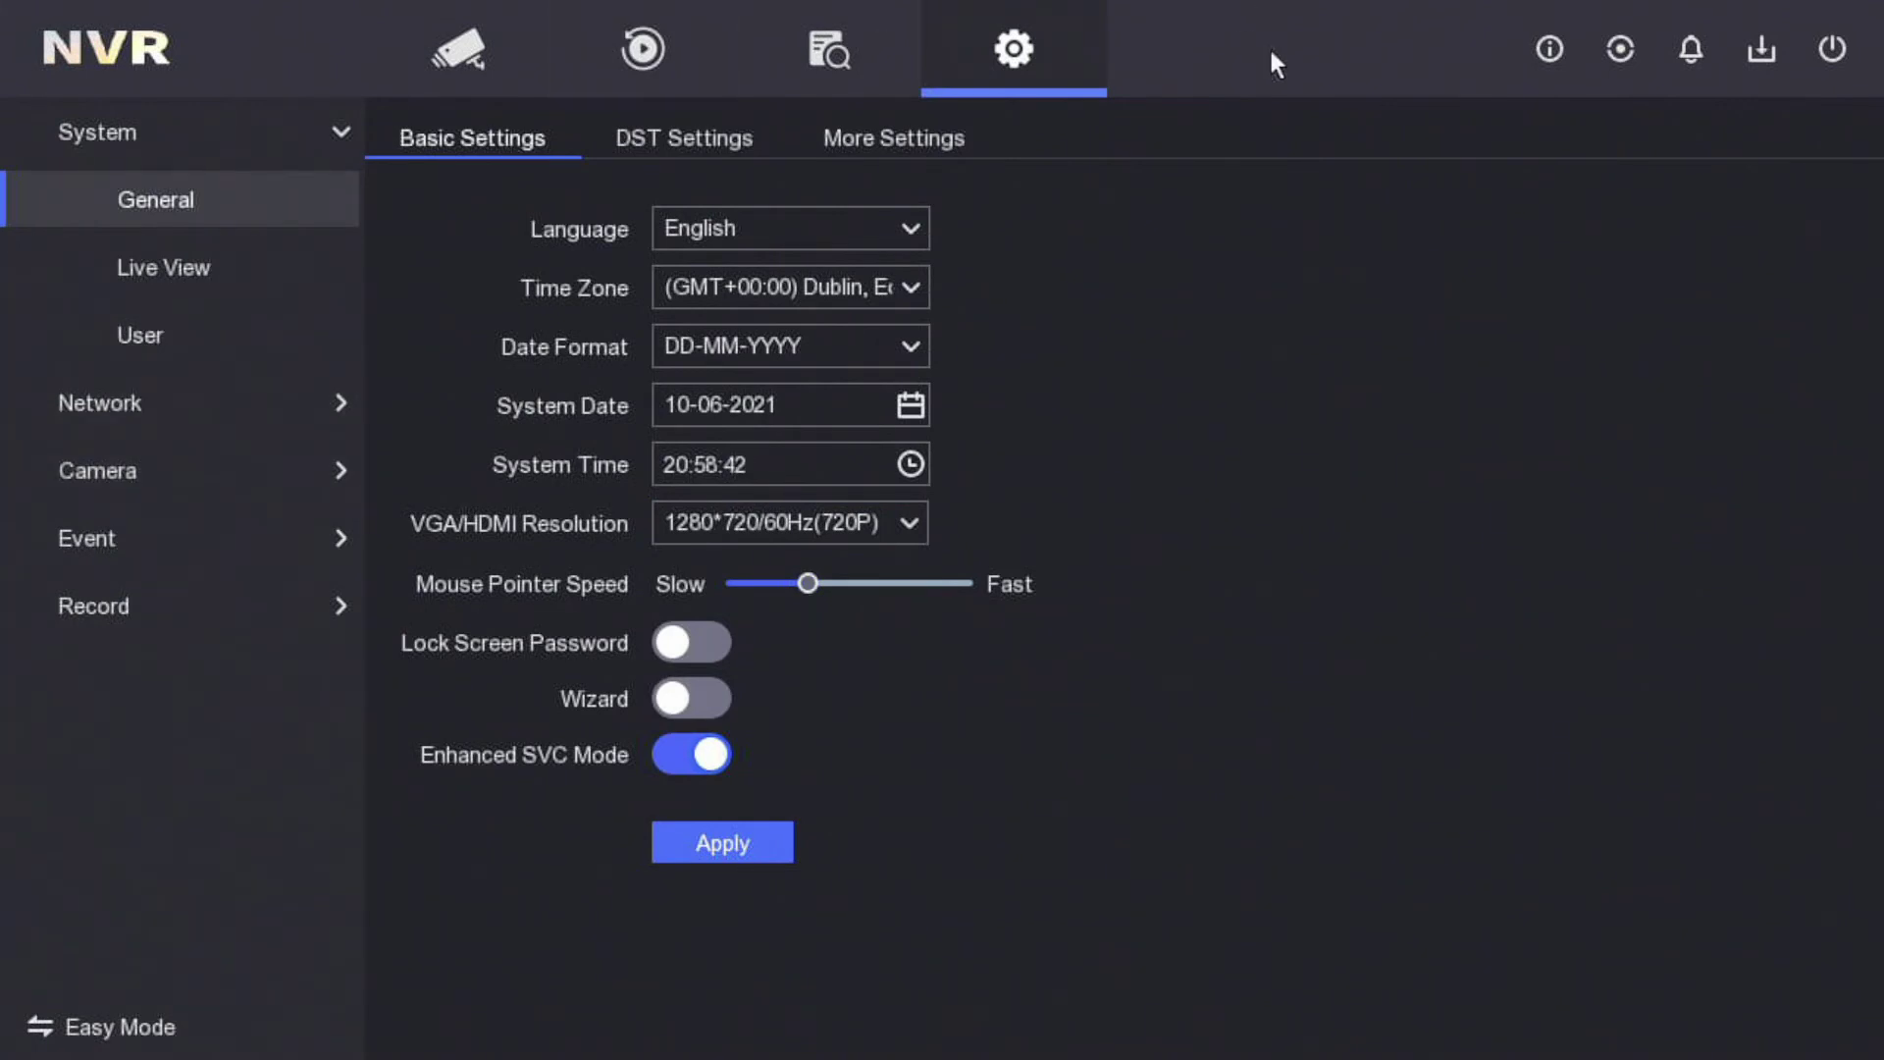
- Enable daylight saving time and clear the Device Name in More Settings
click(634, 152)
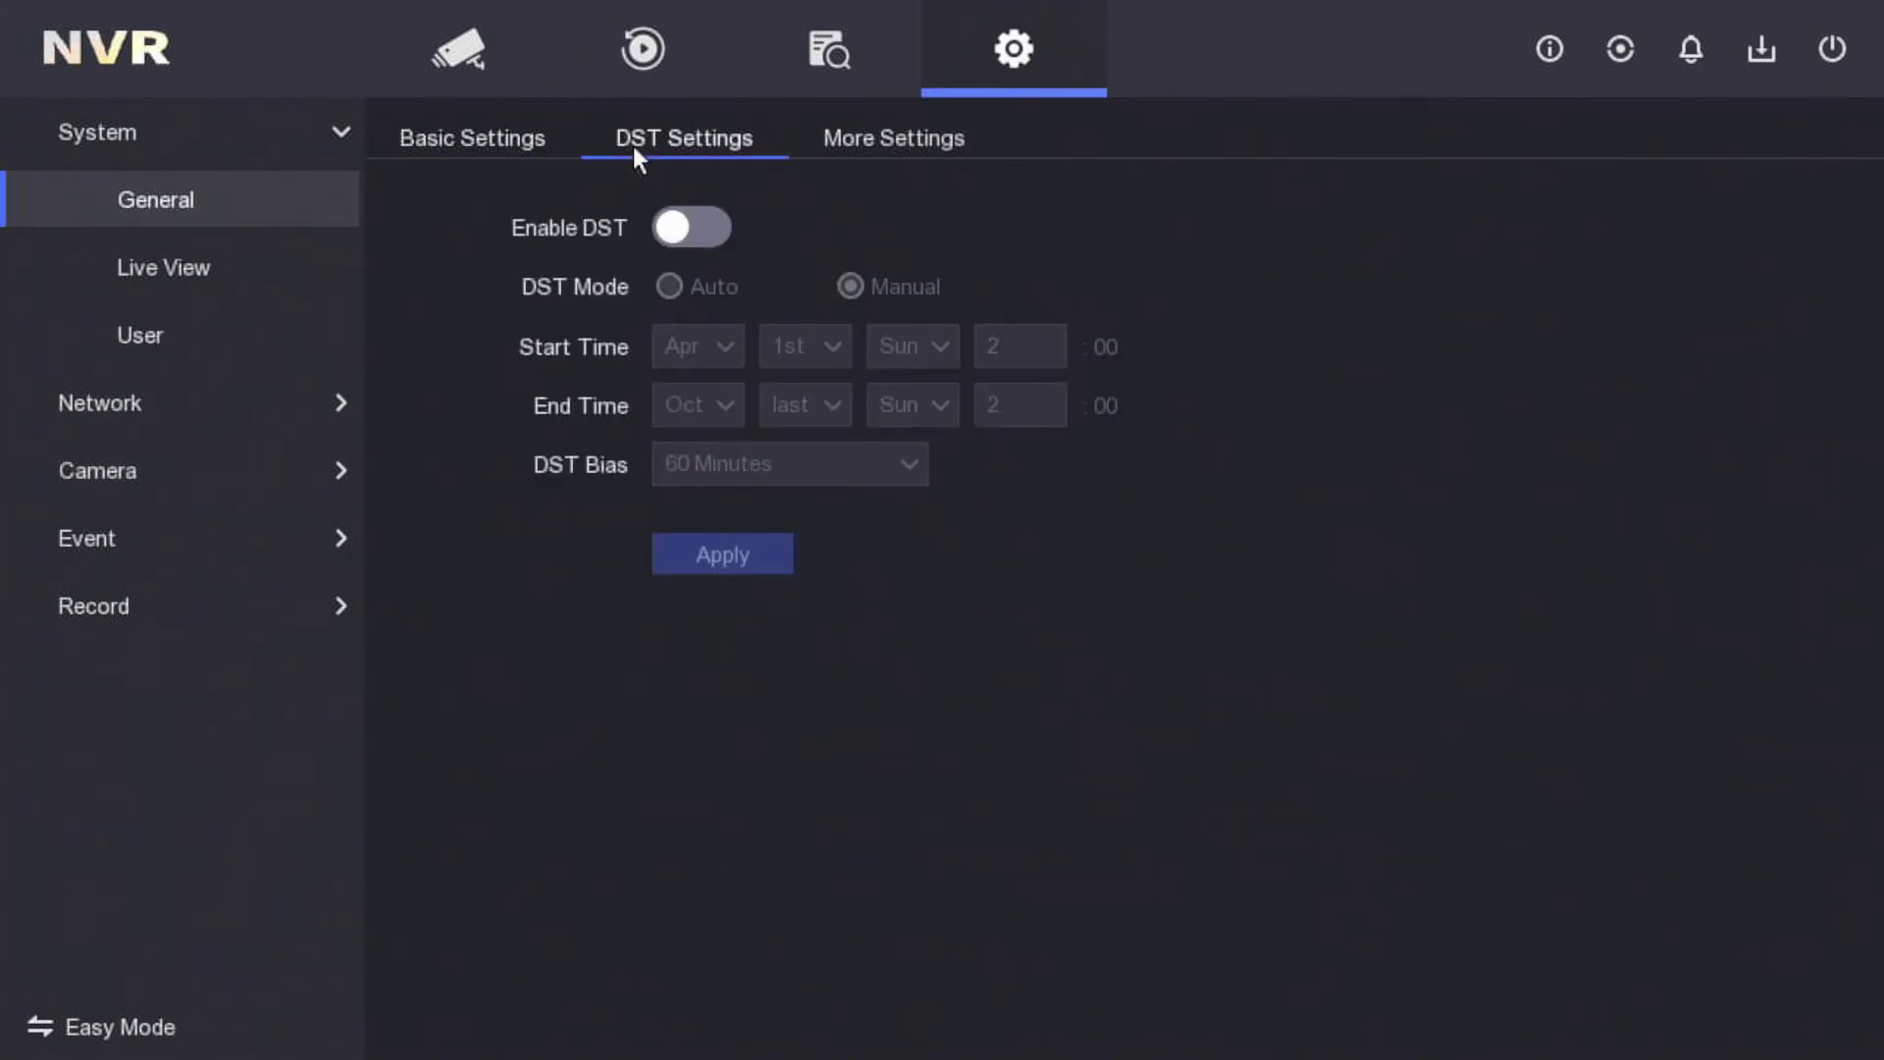
click(707, 228)
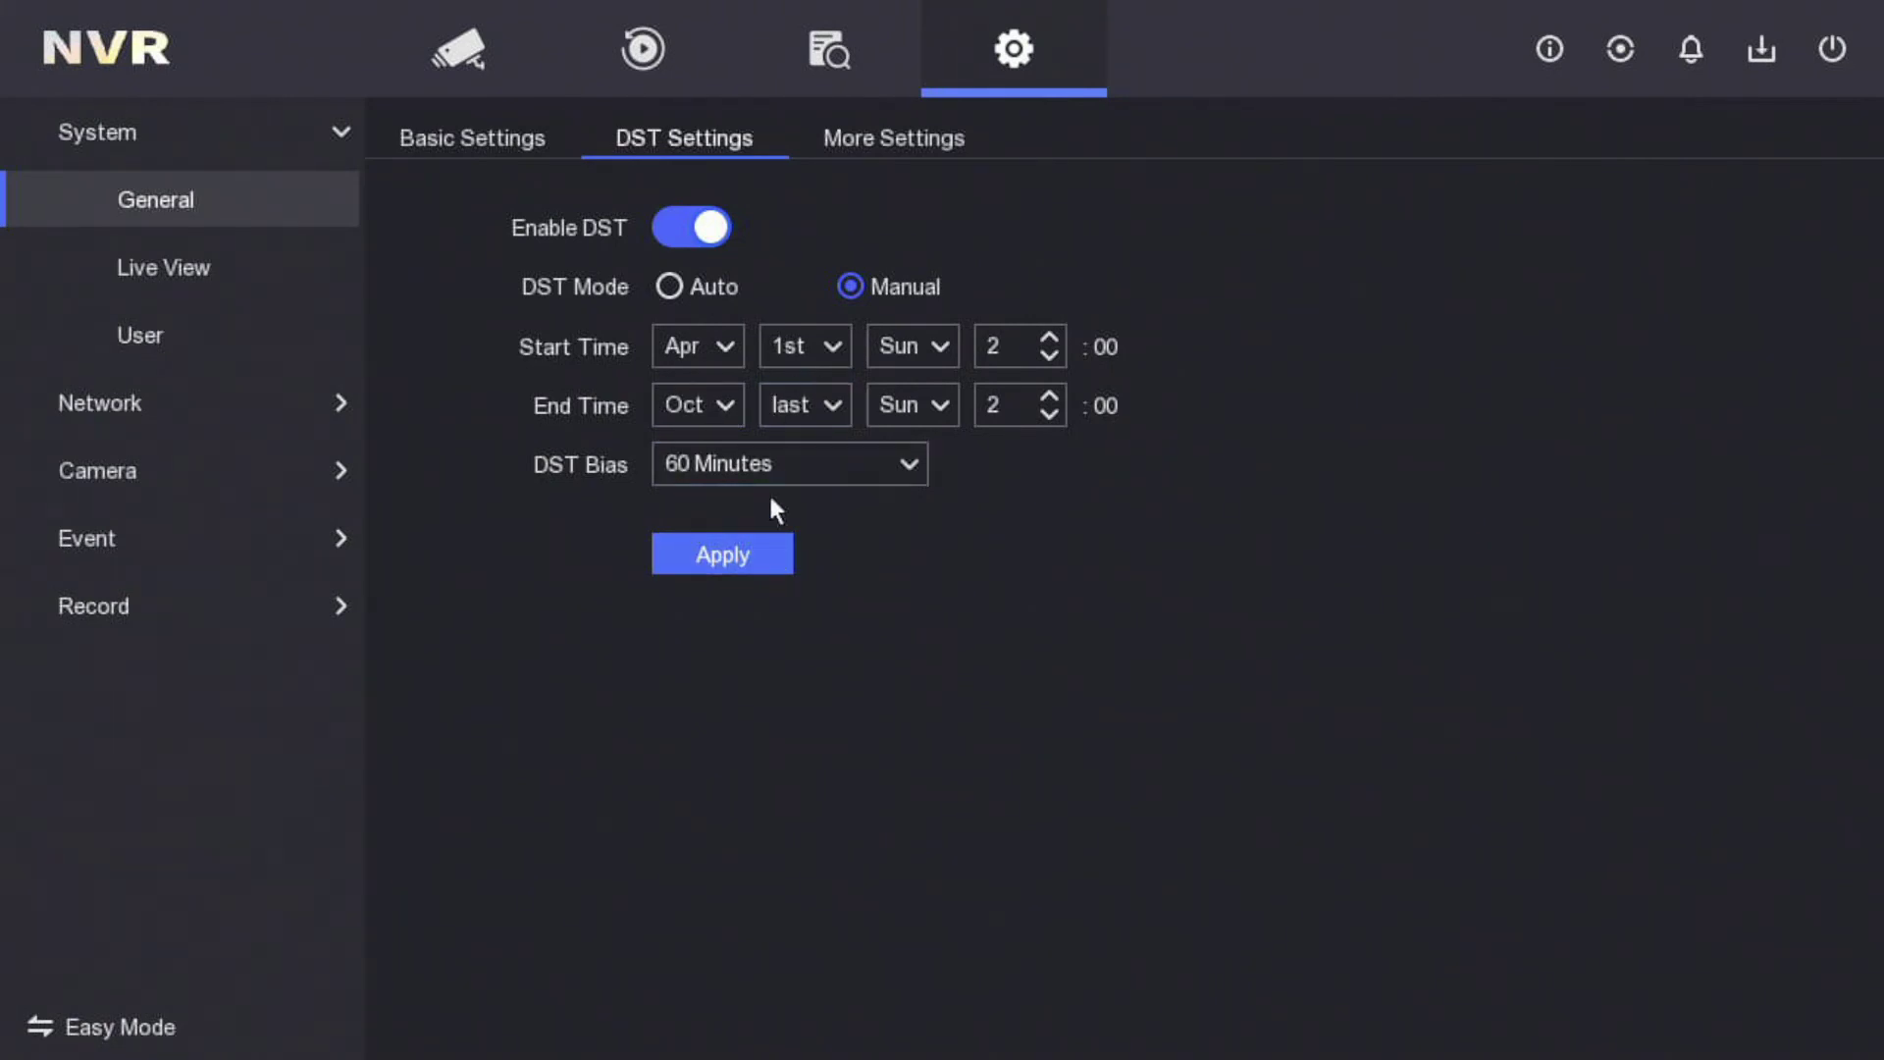
click(894, 162)
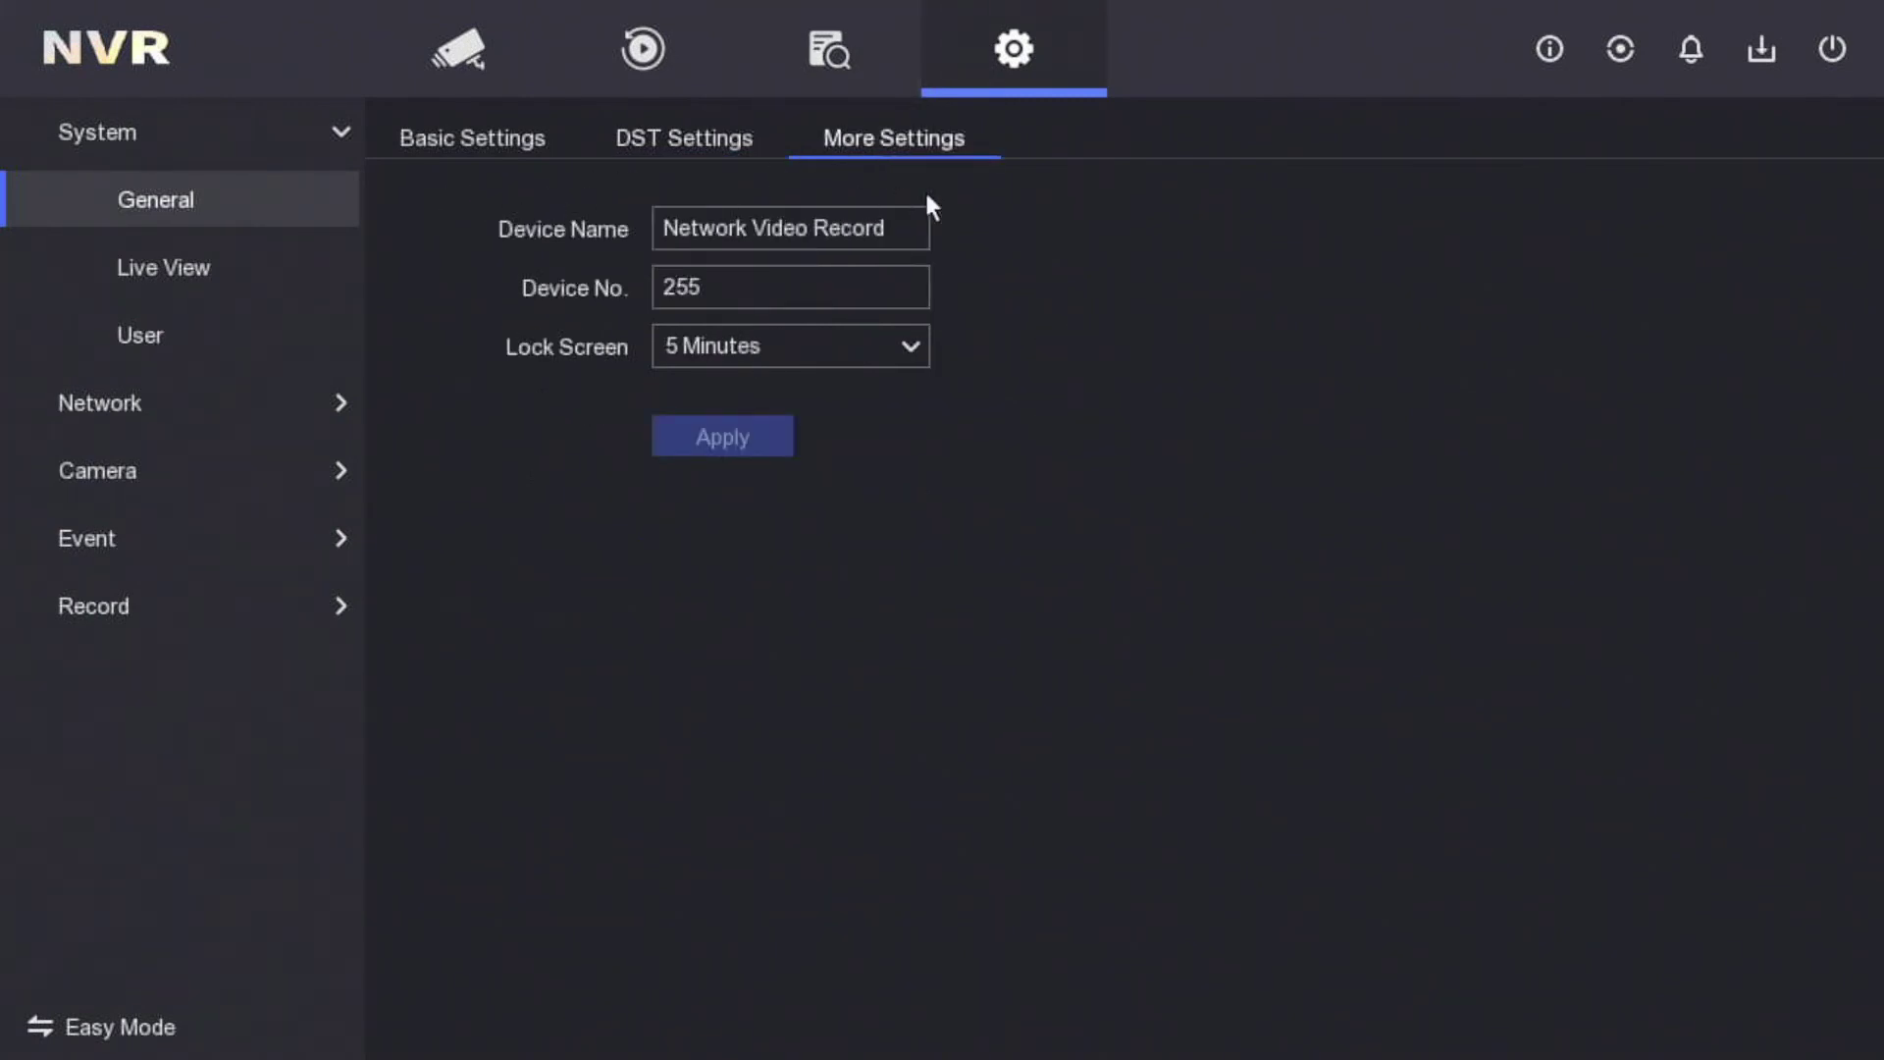
click(898, 241)
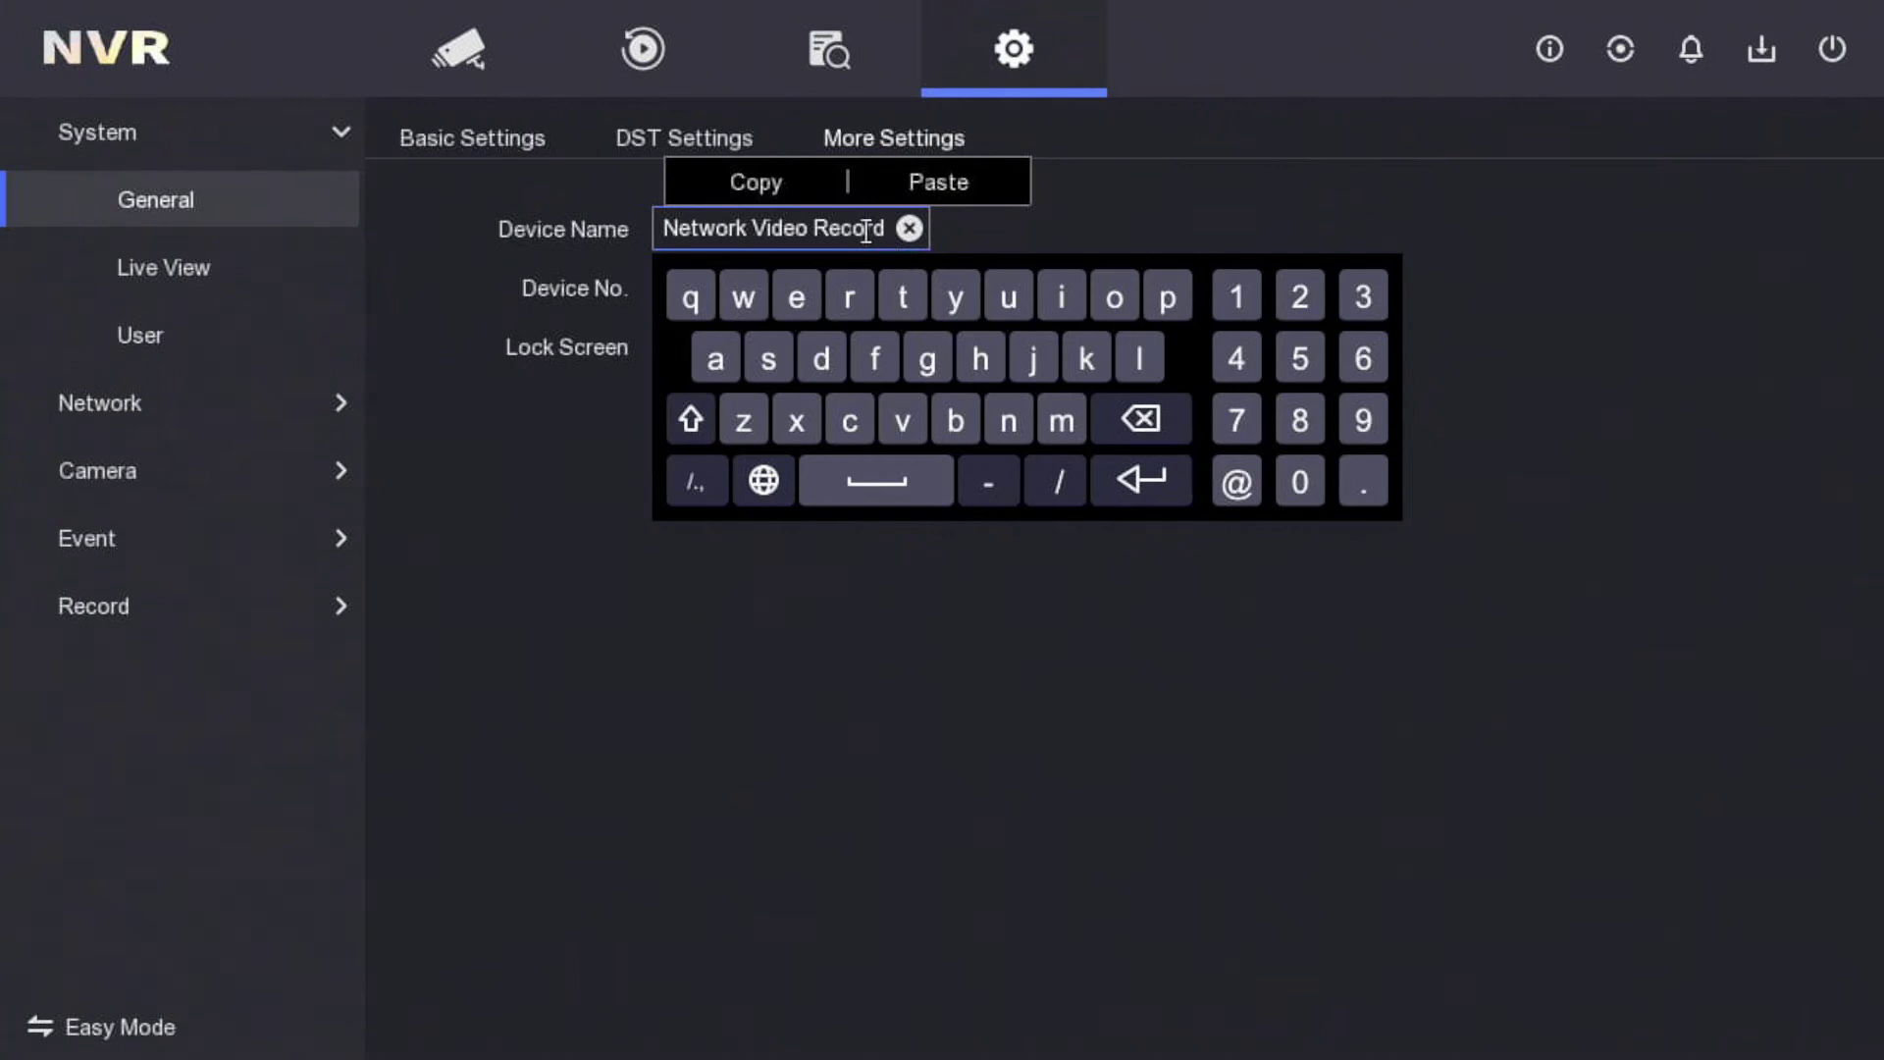
click(909, 228)
click(977, 224)
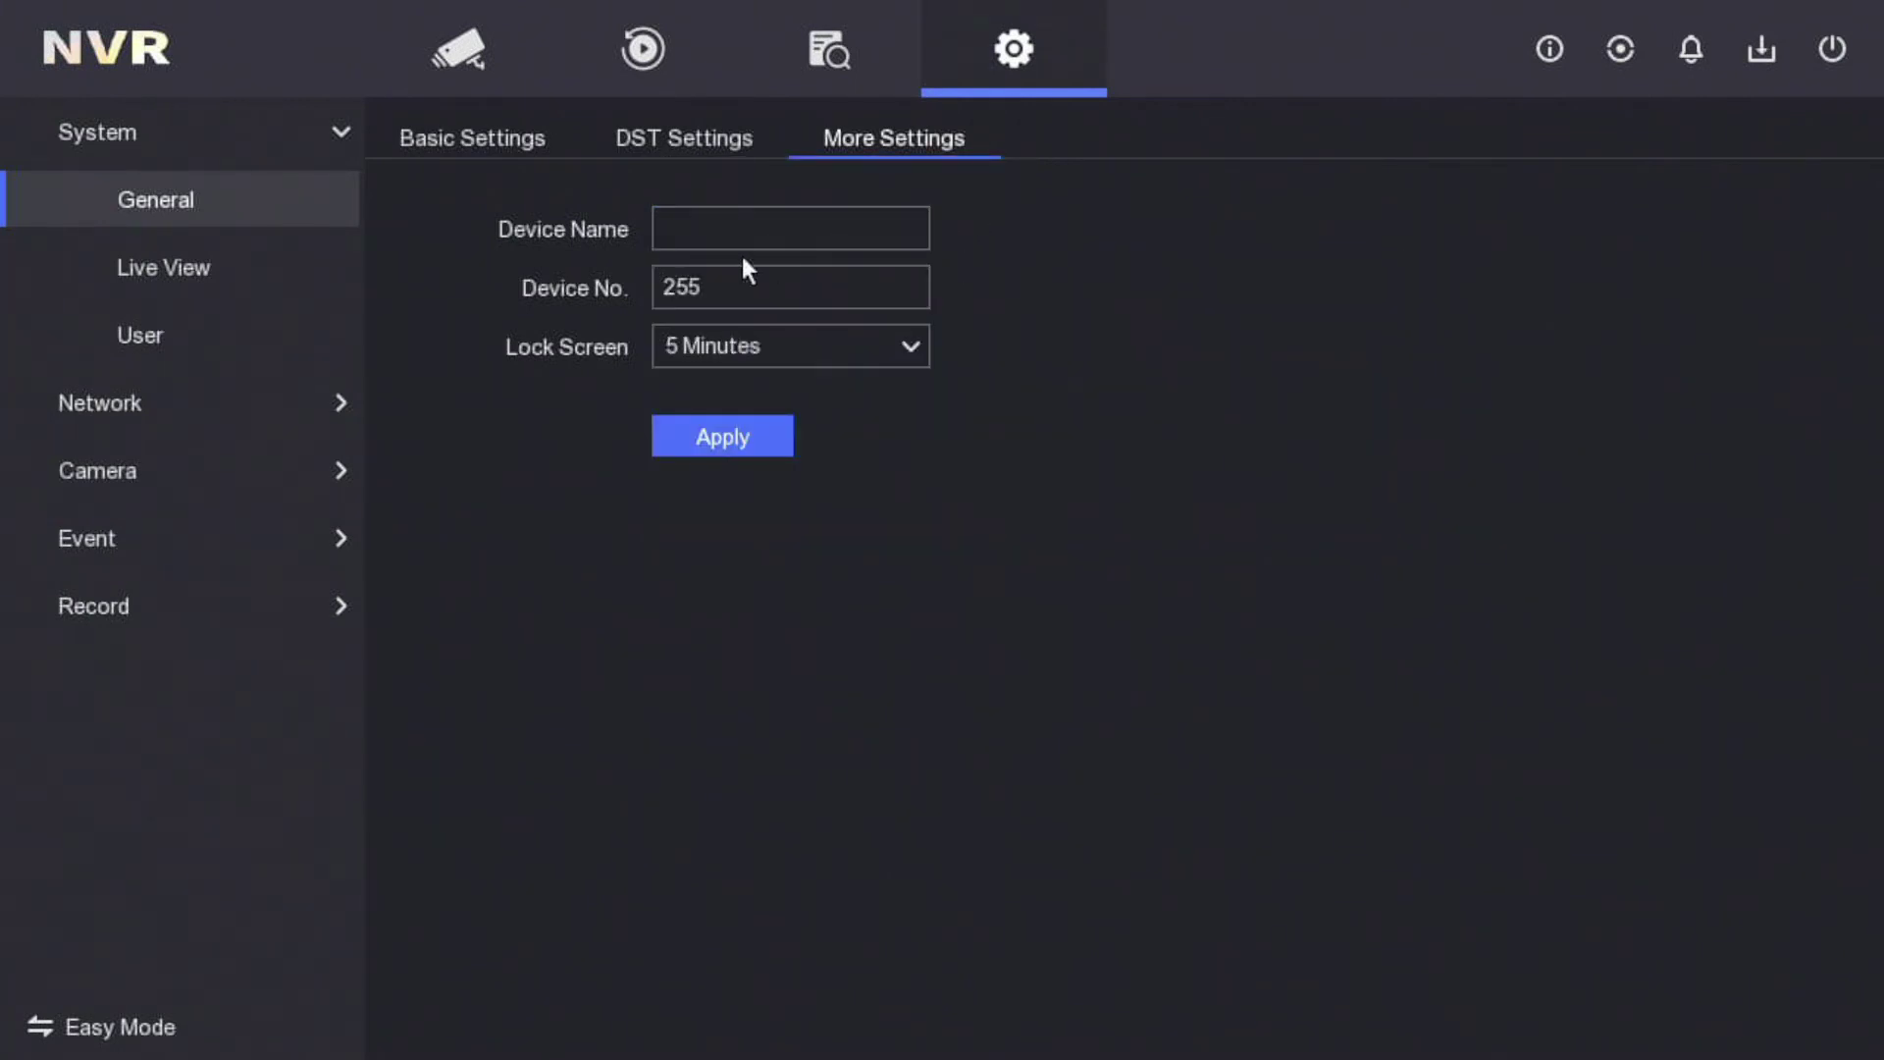
- Browse the Live View and User settings pages, then return to the four-camera live view
click(441, 118)
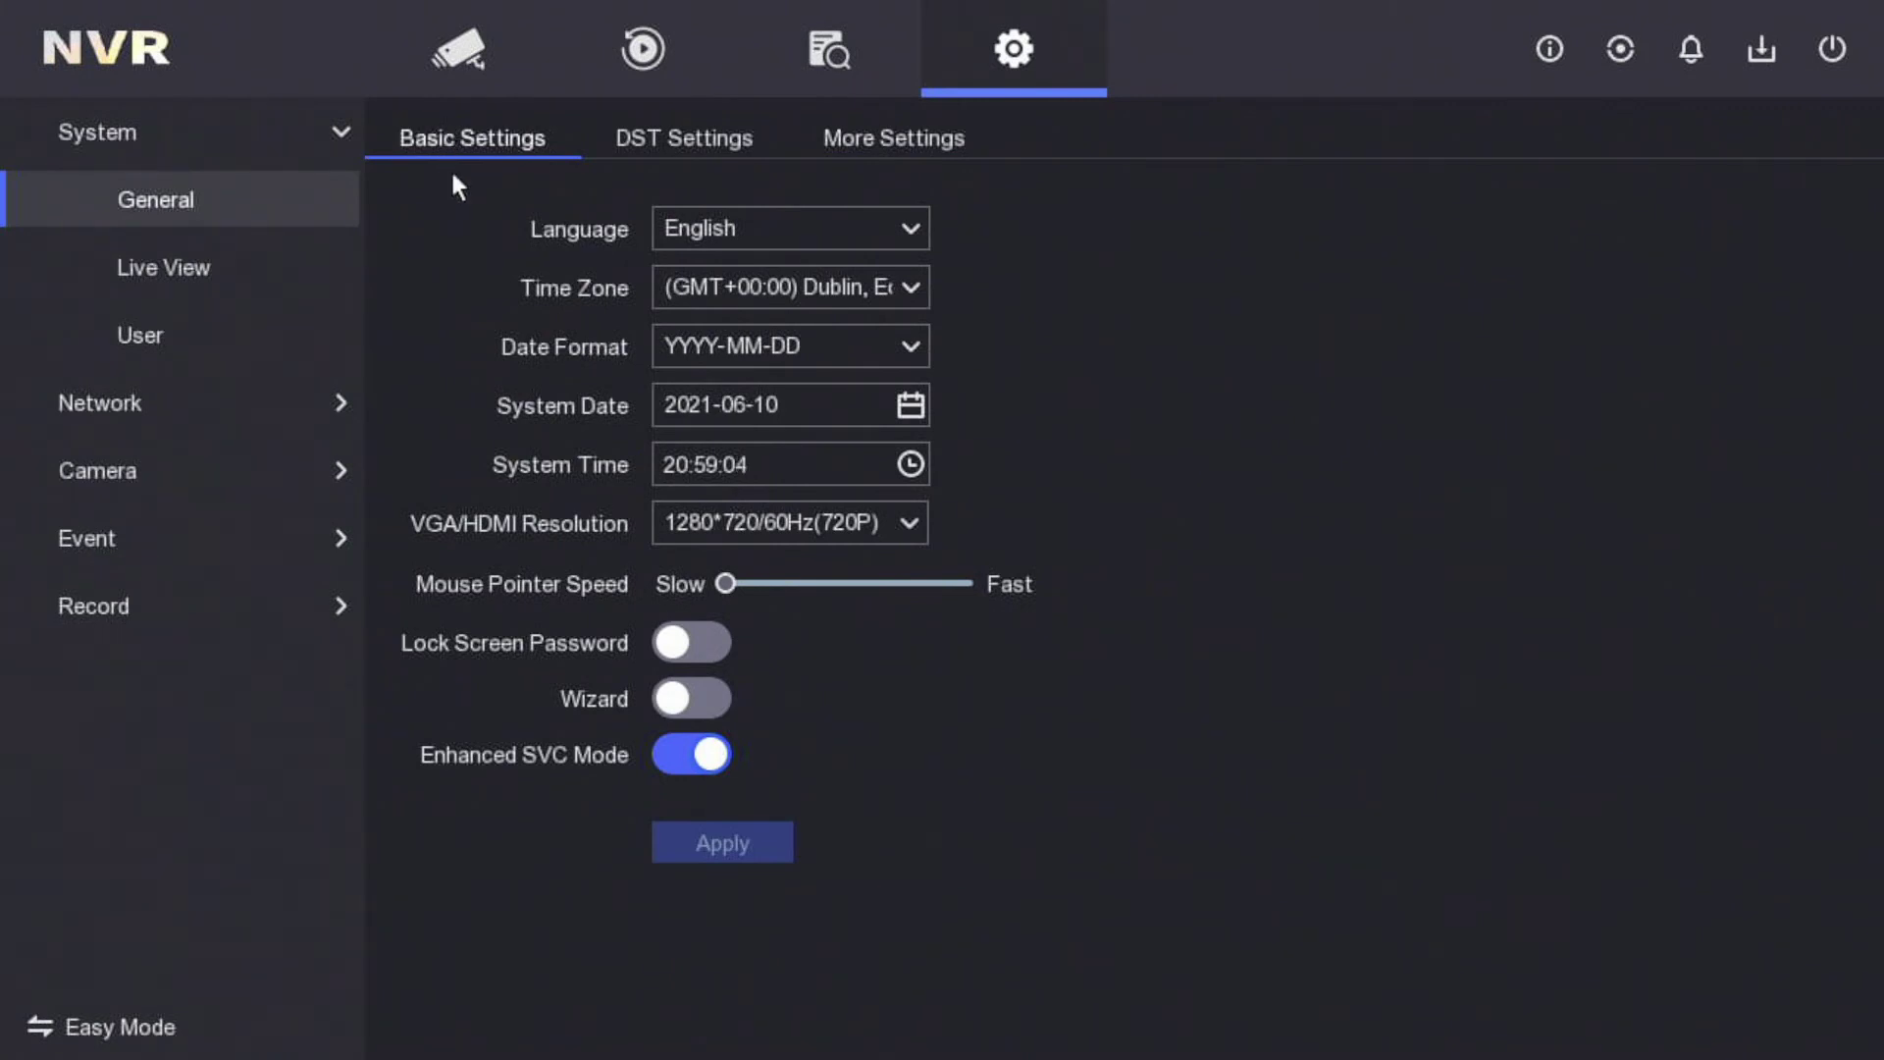
click(252, 261)
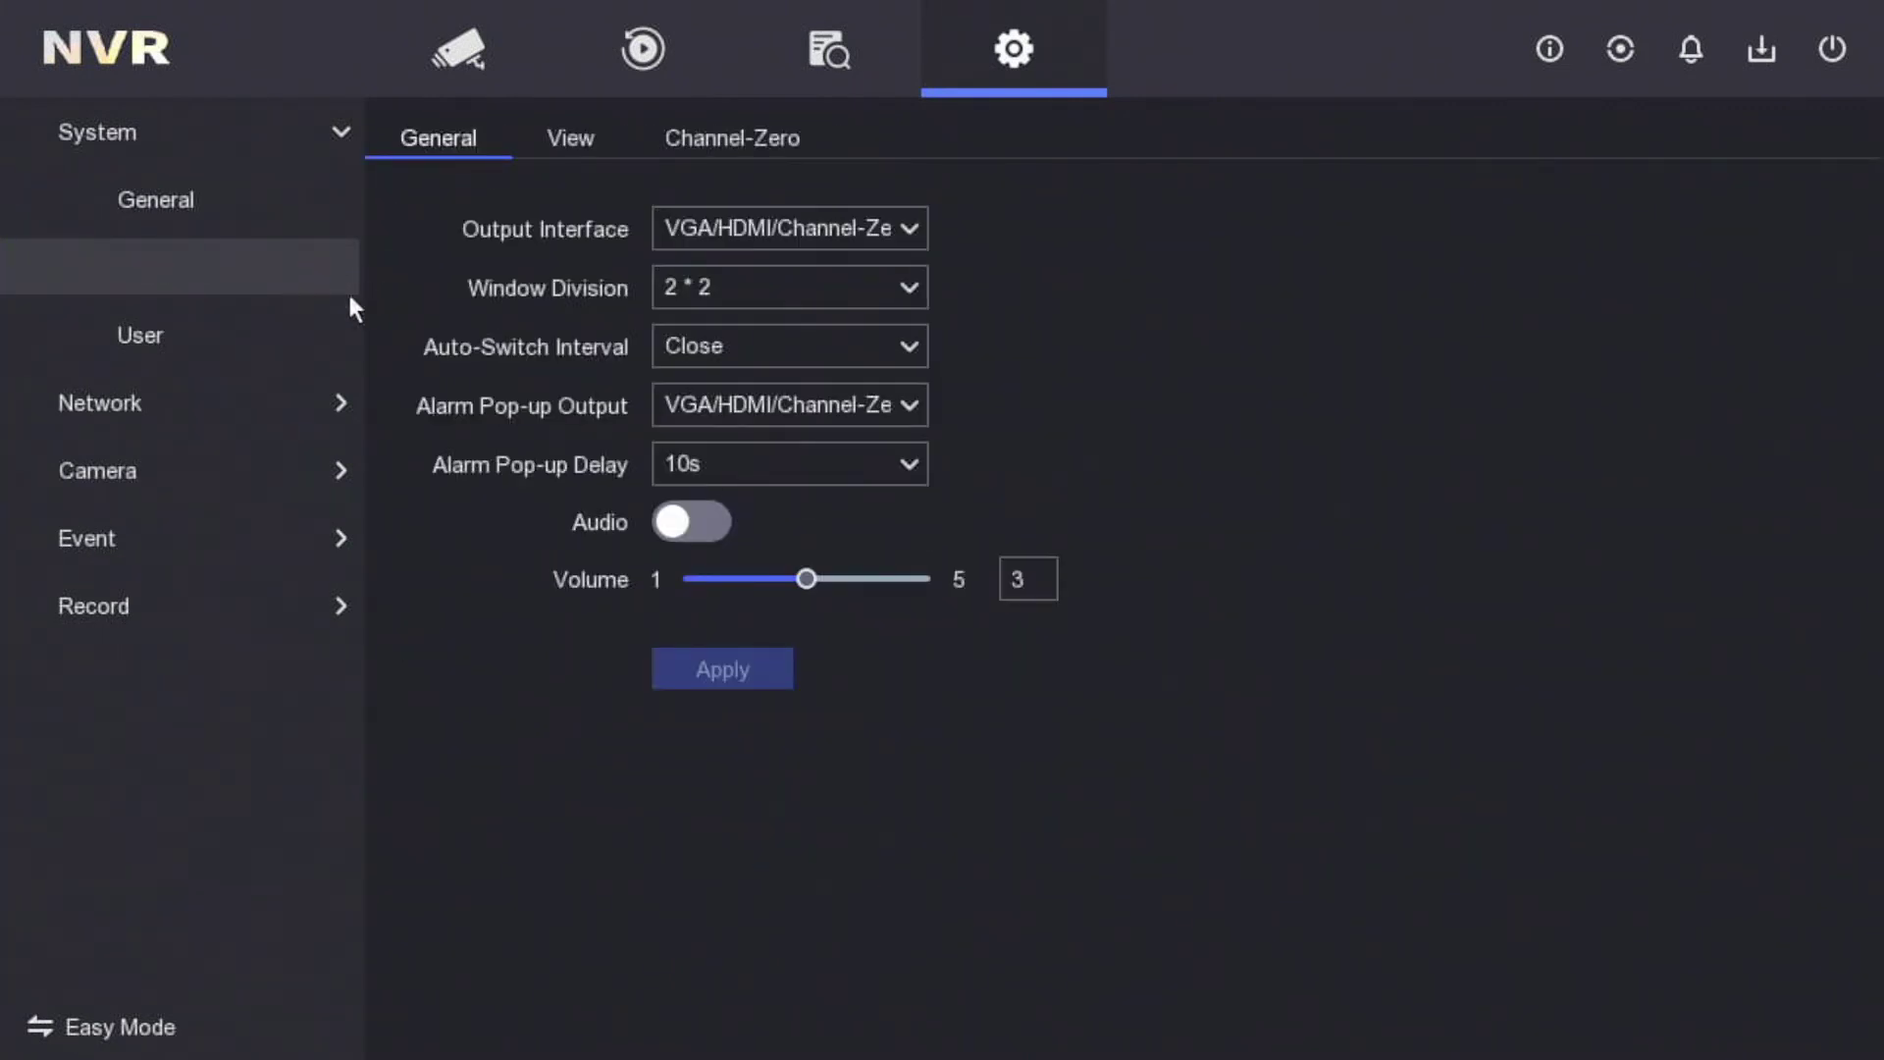
click(311, 337)
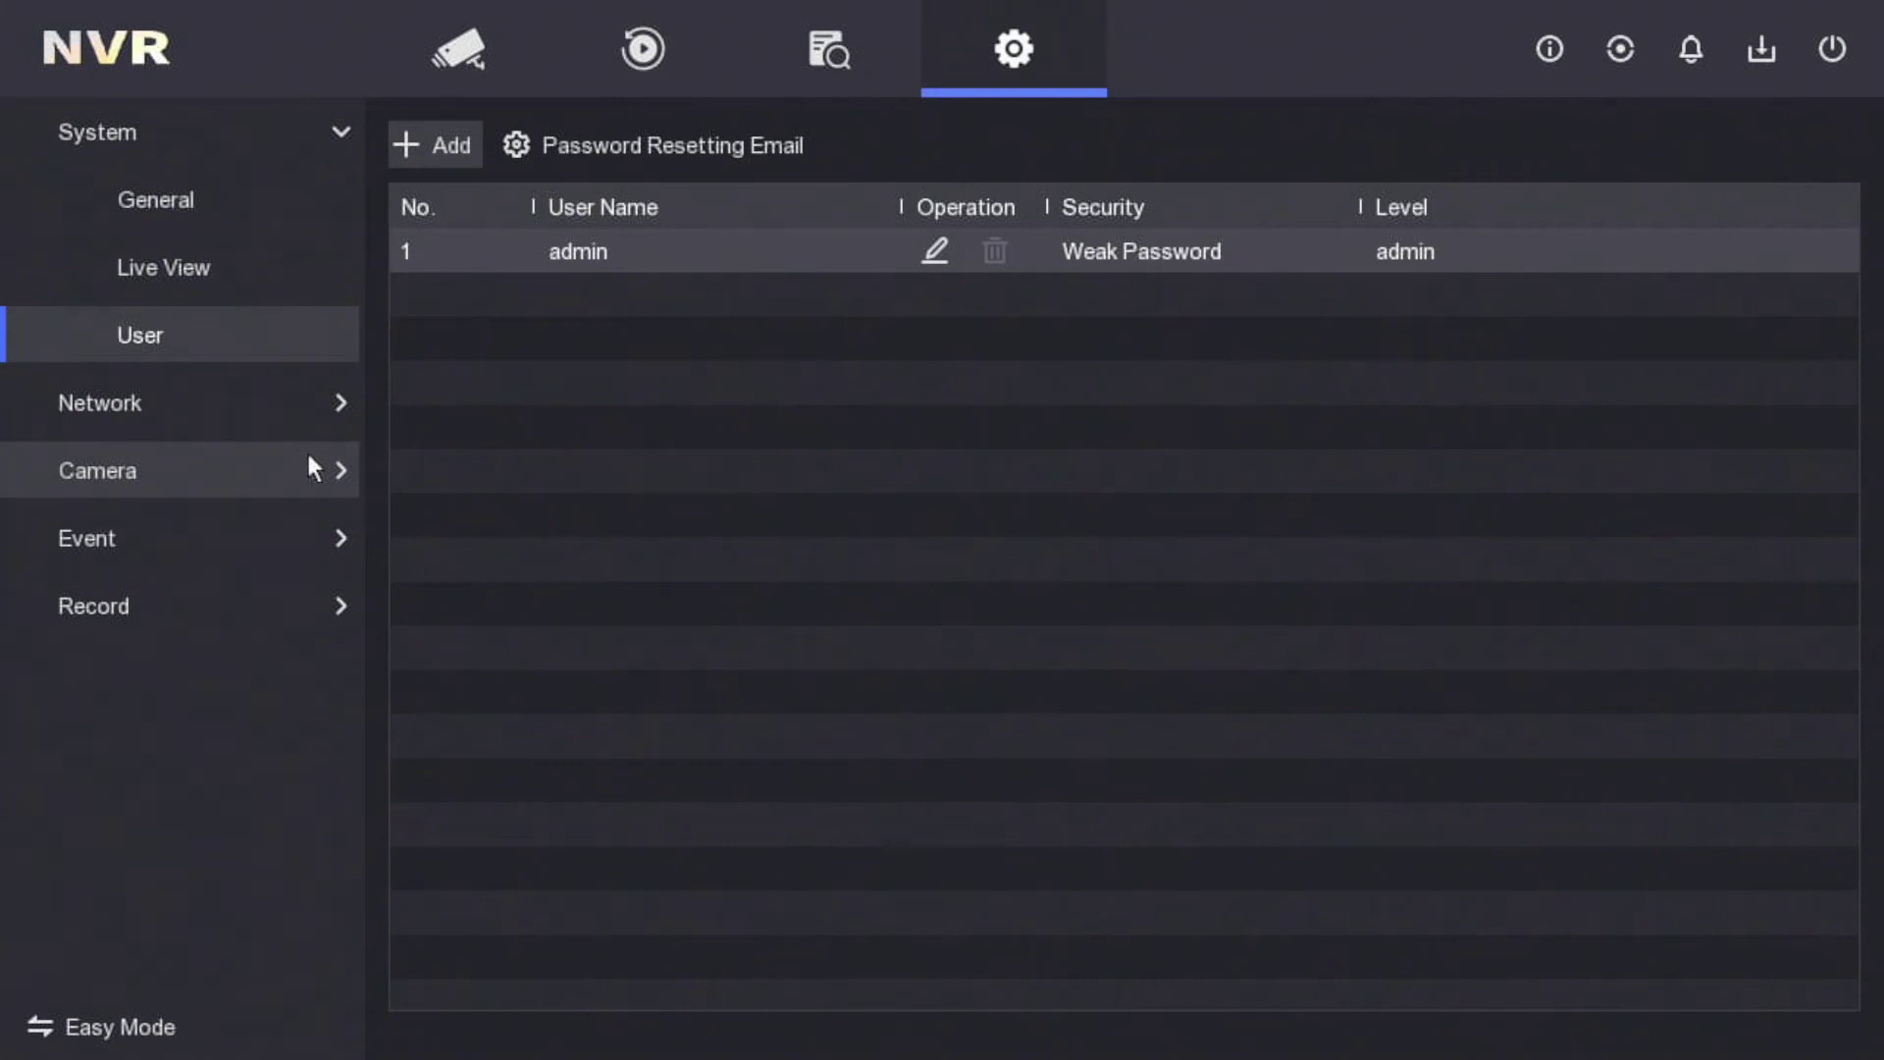
click(486, 49)
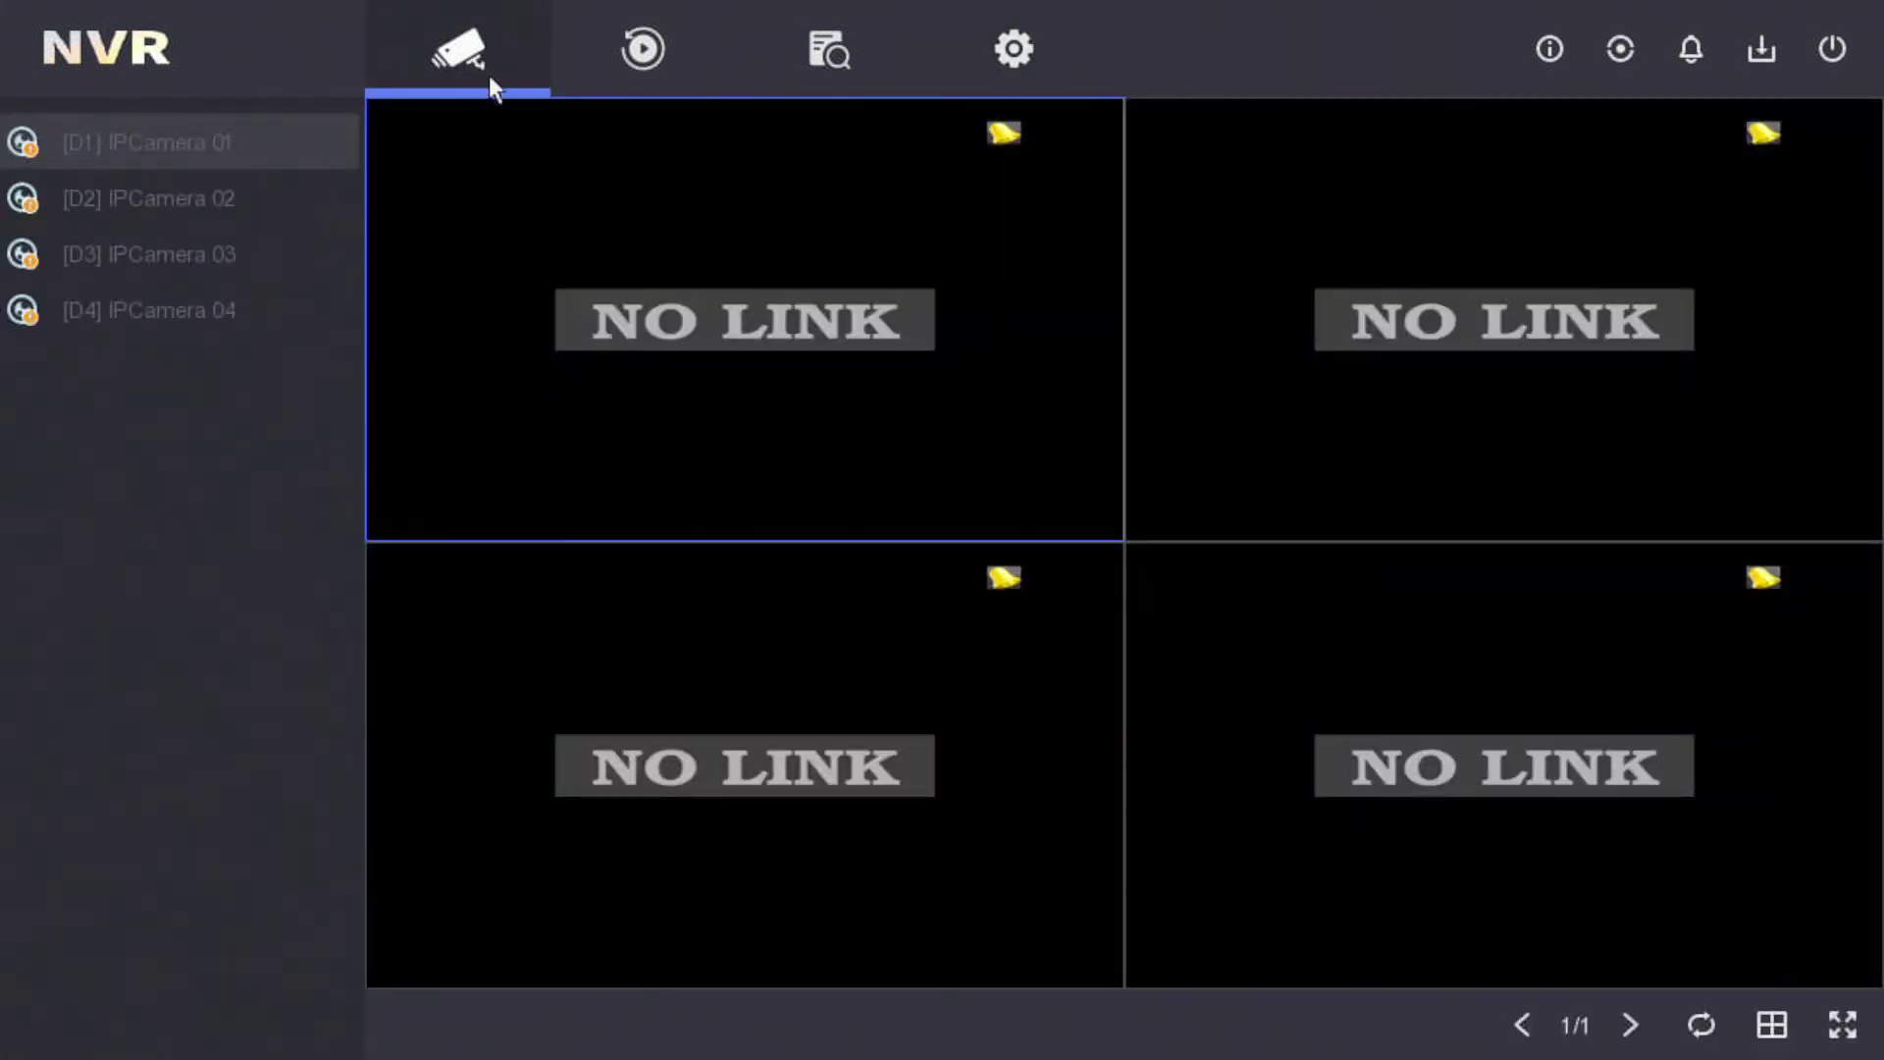
- Preview the 1*1, 1+1 and 2*2 layouts unchanged, then open Playback showing June 2021 and four IP cameras
mouse_move(803, 324)
mouse_move(1536, 938)
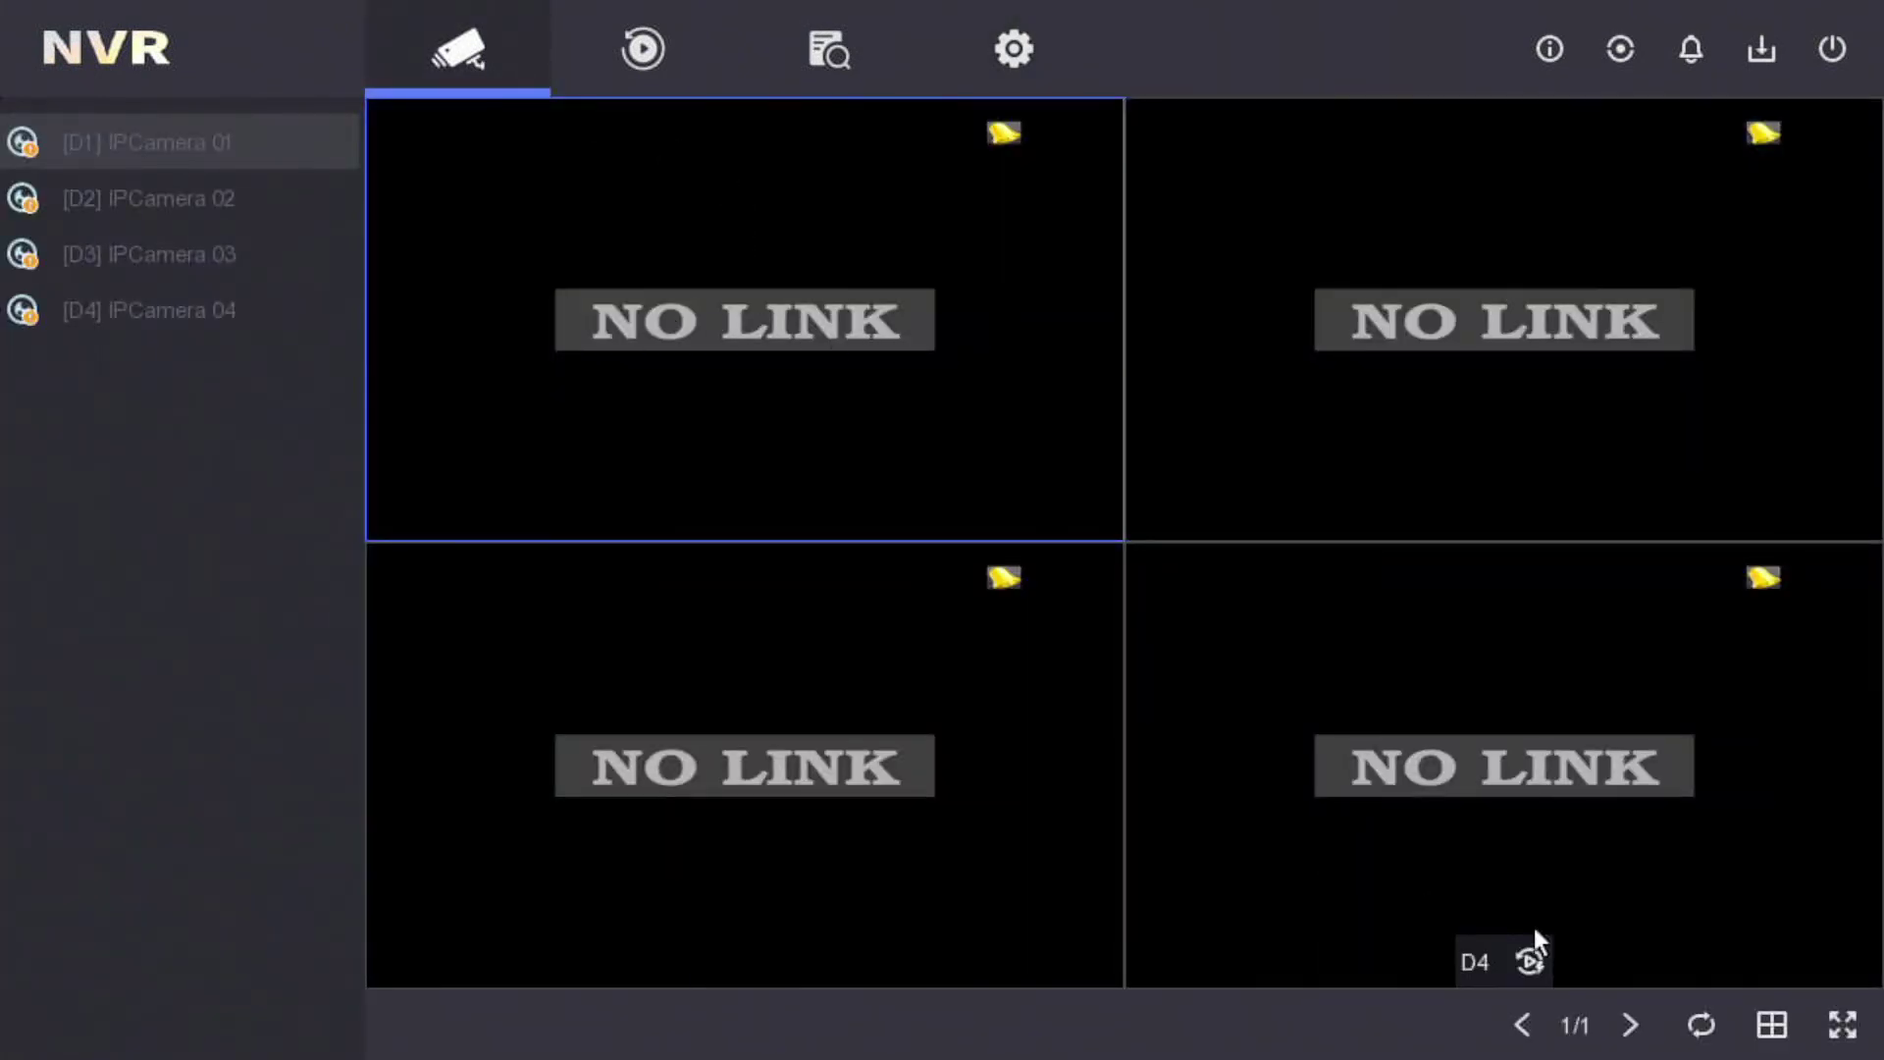
click(1775, 1025)
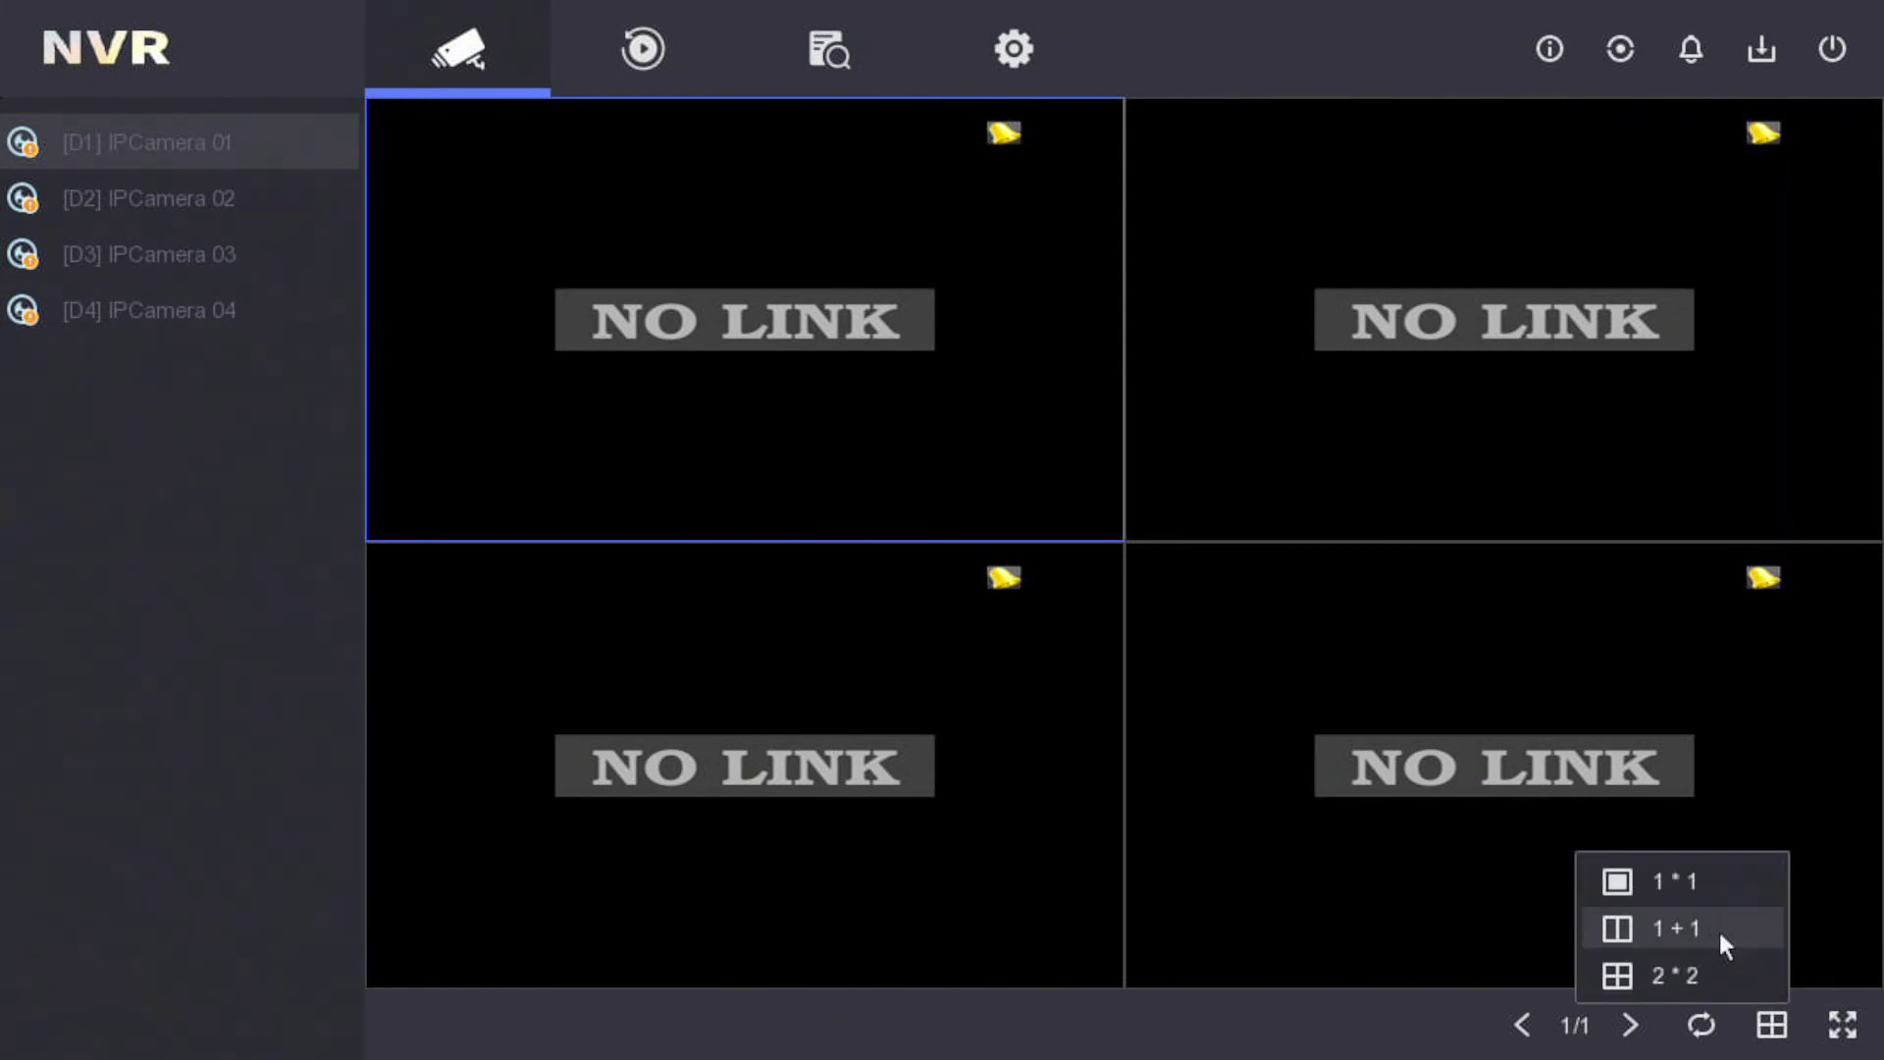
click(1702, 1031)
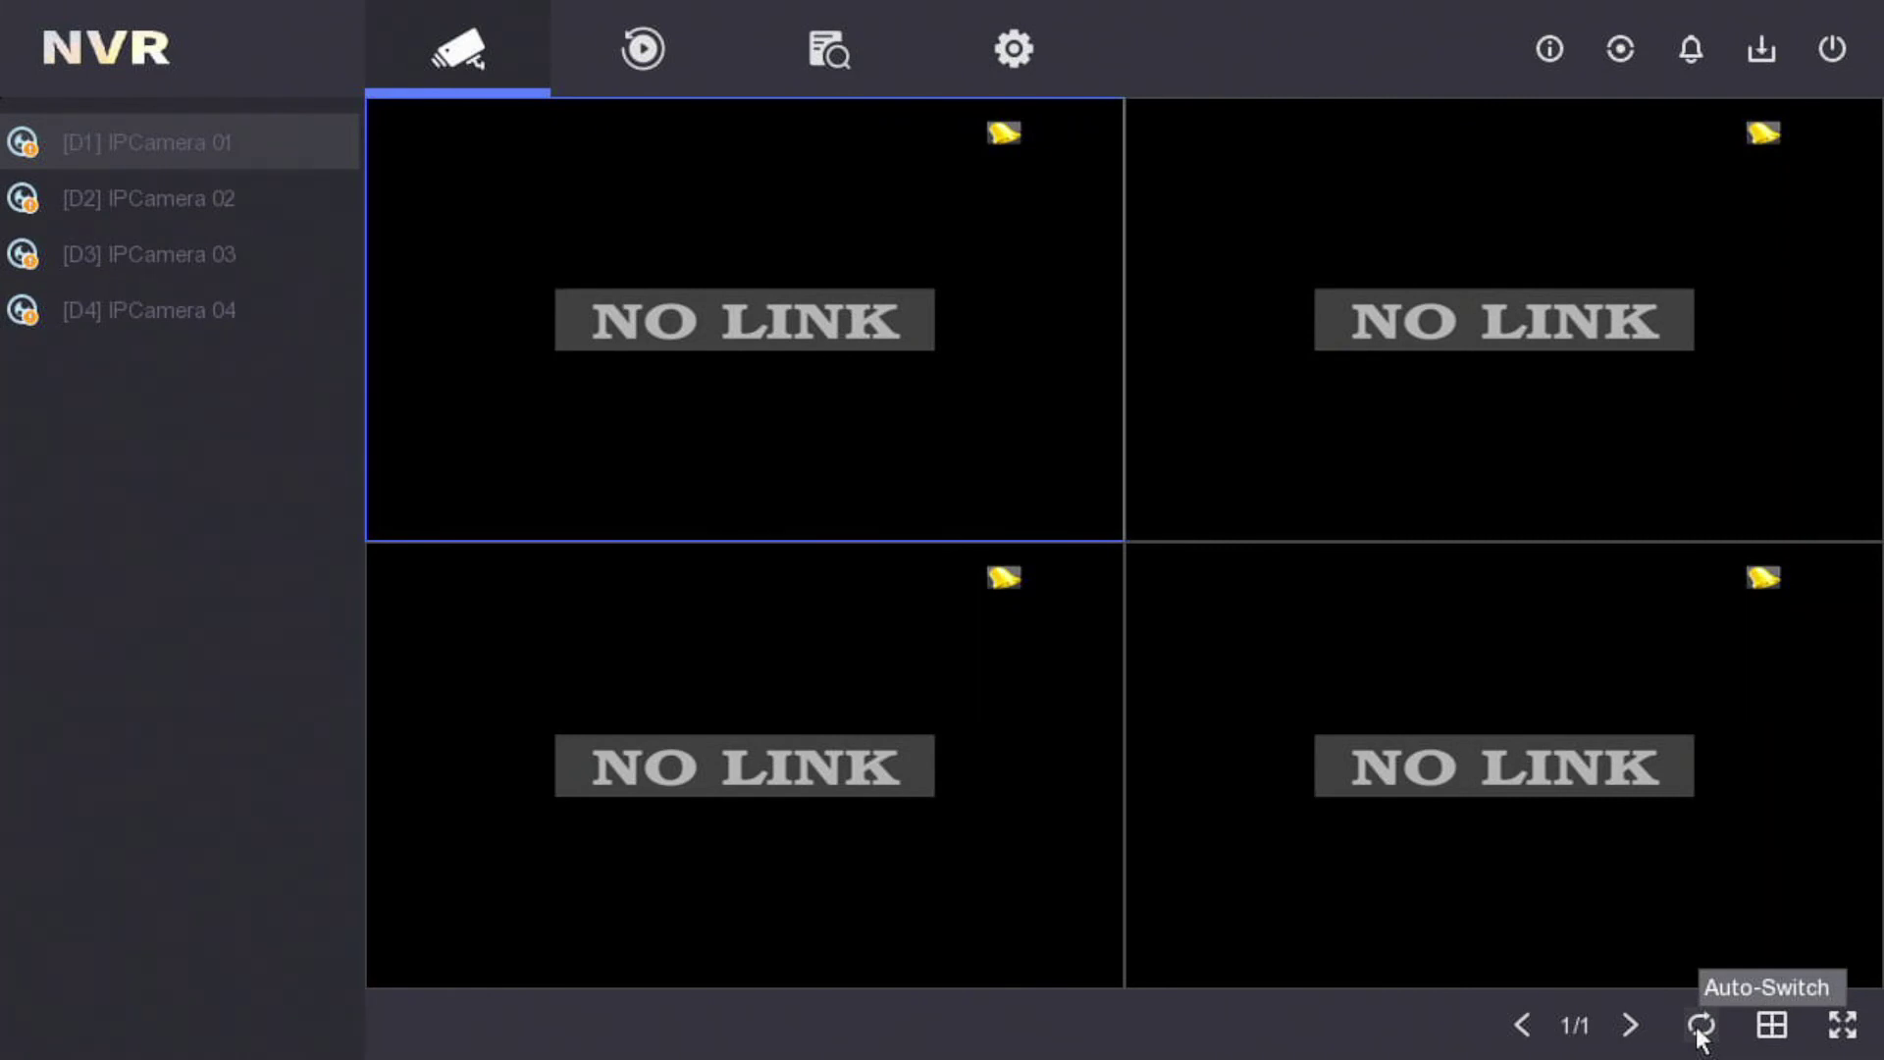
mouse_move(756, 263)
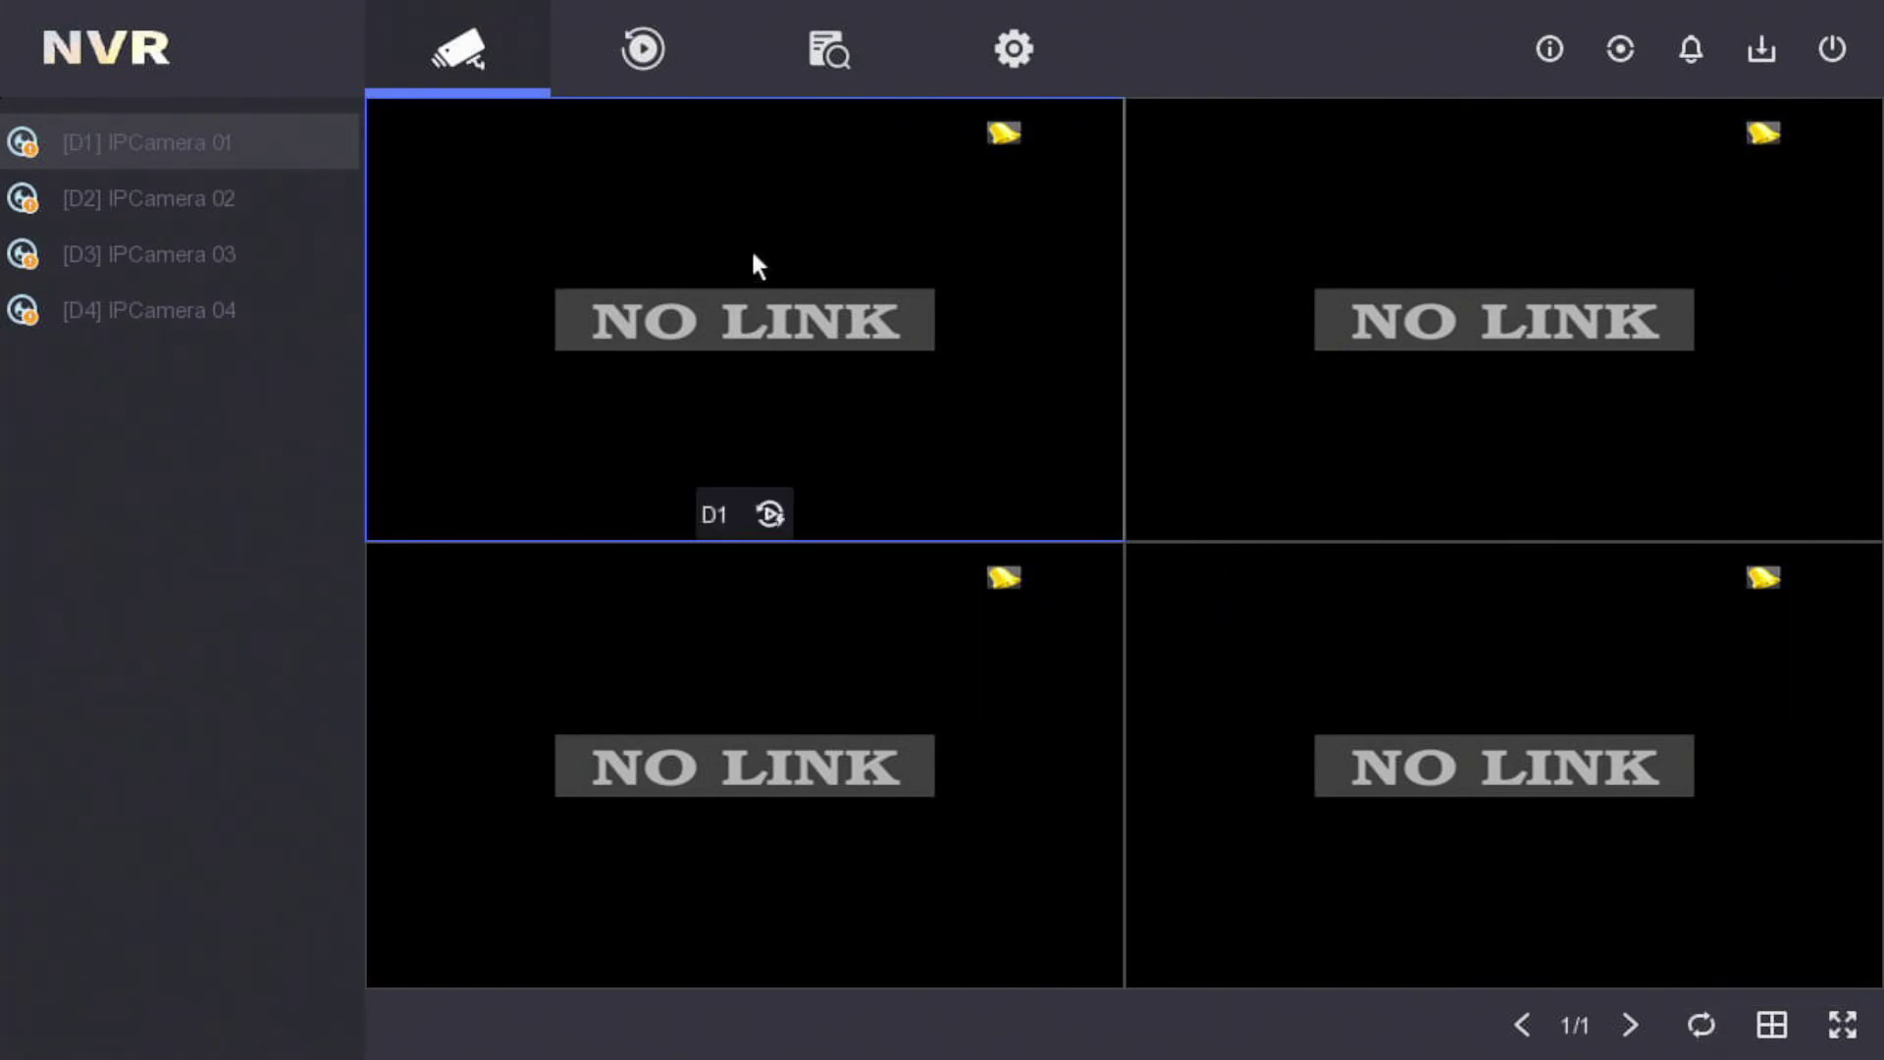
click(671, 91)
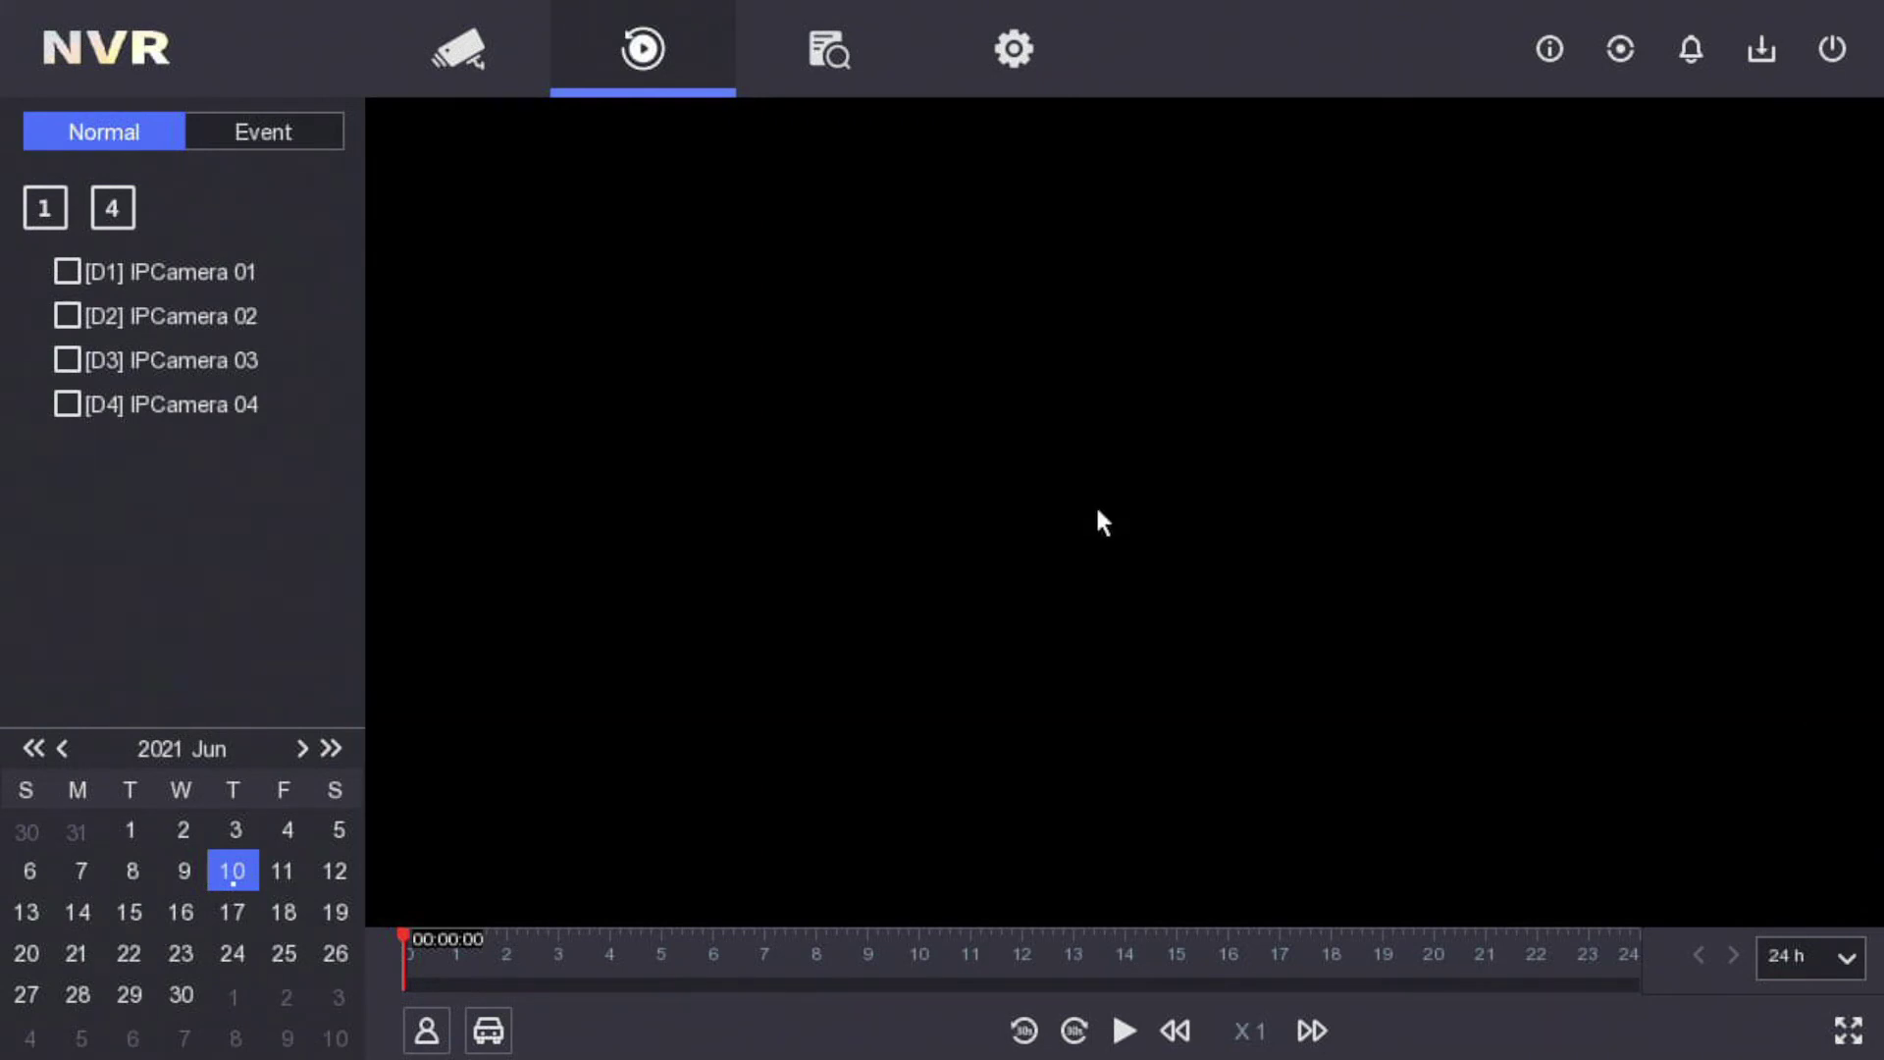
- Glance at the Video Search page, then return to System > General basic settings
click(840, 44)
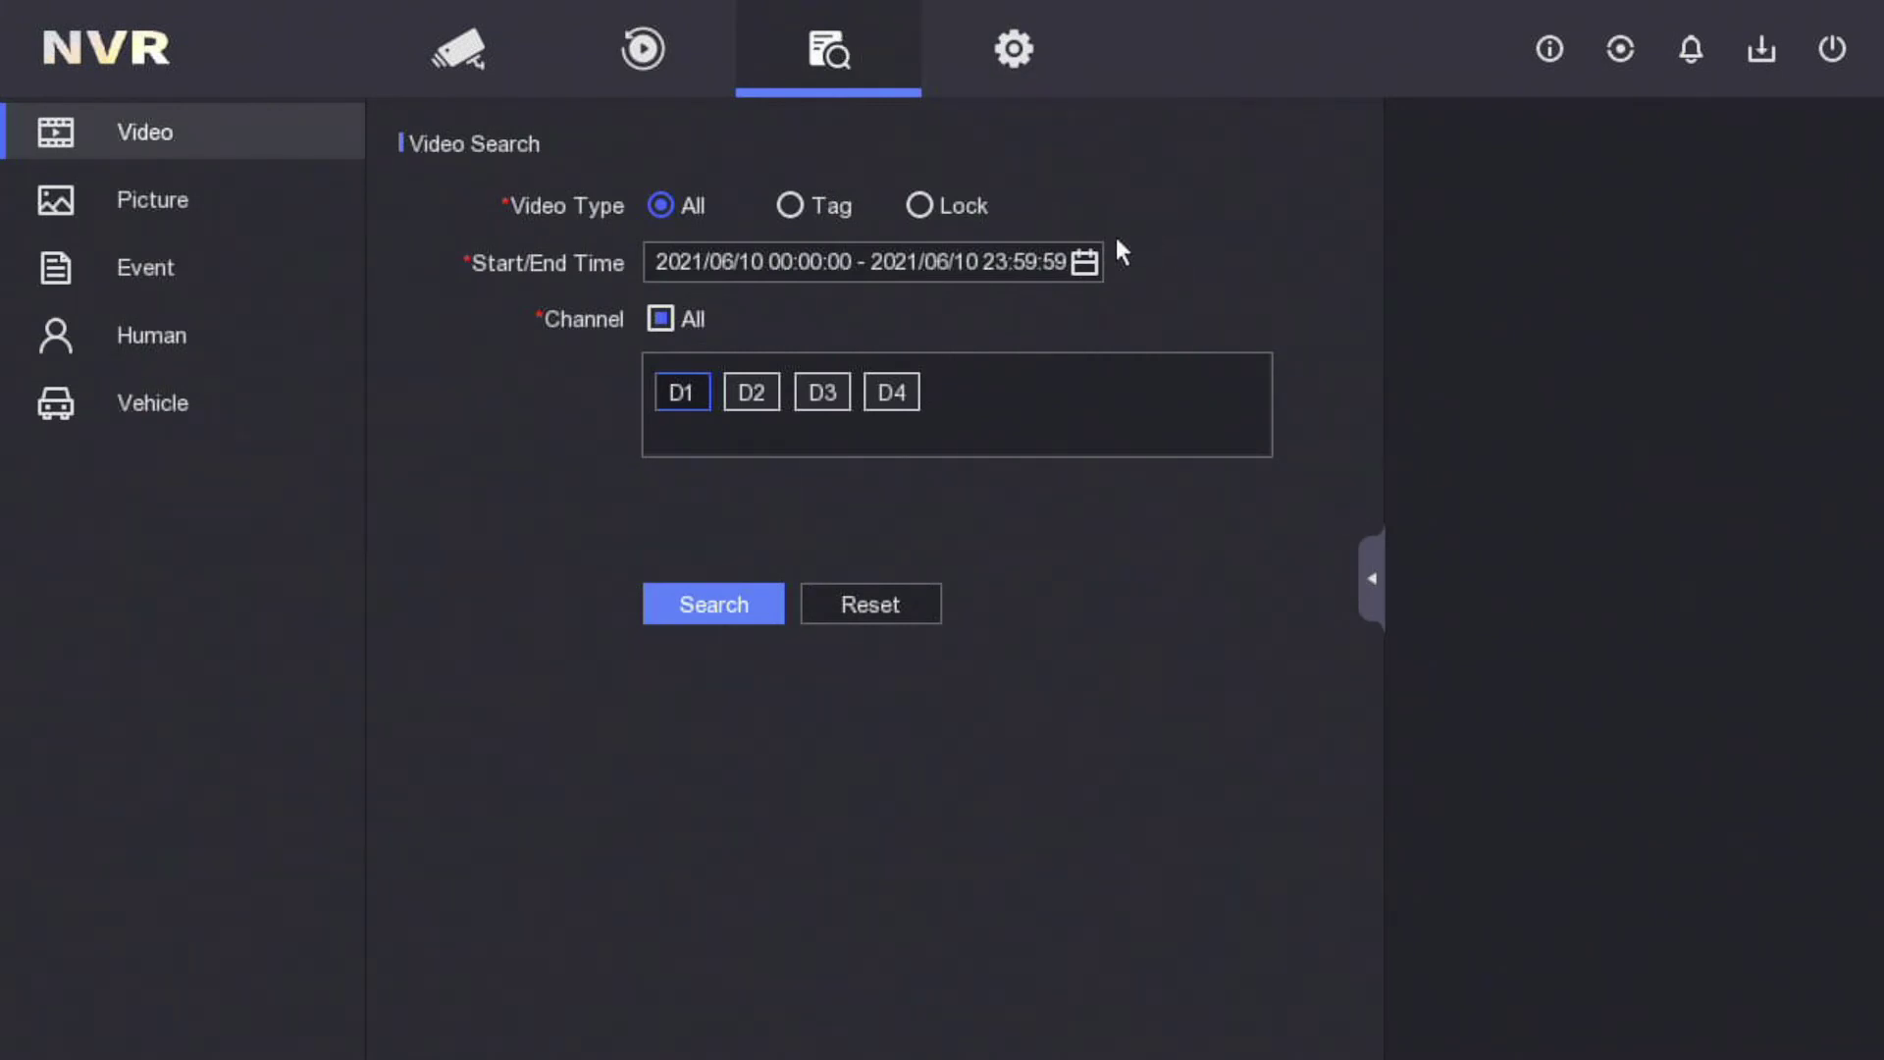
click(1014, 47)
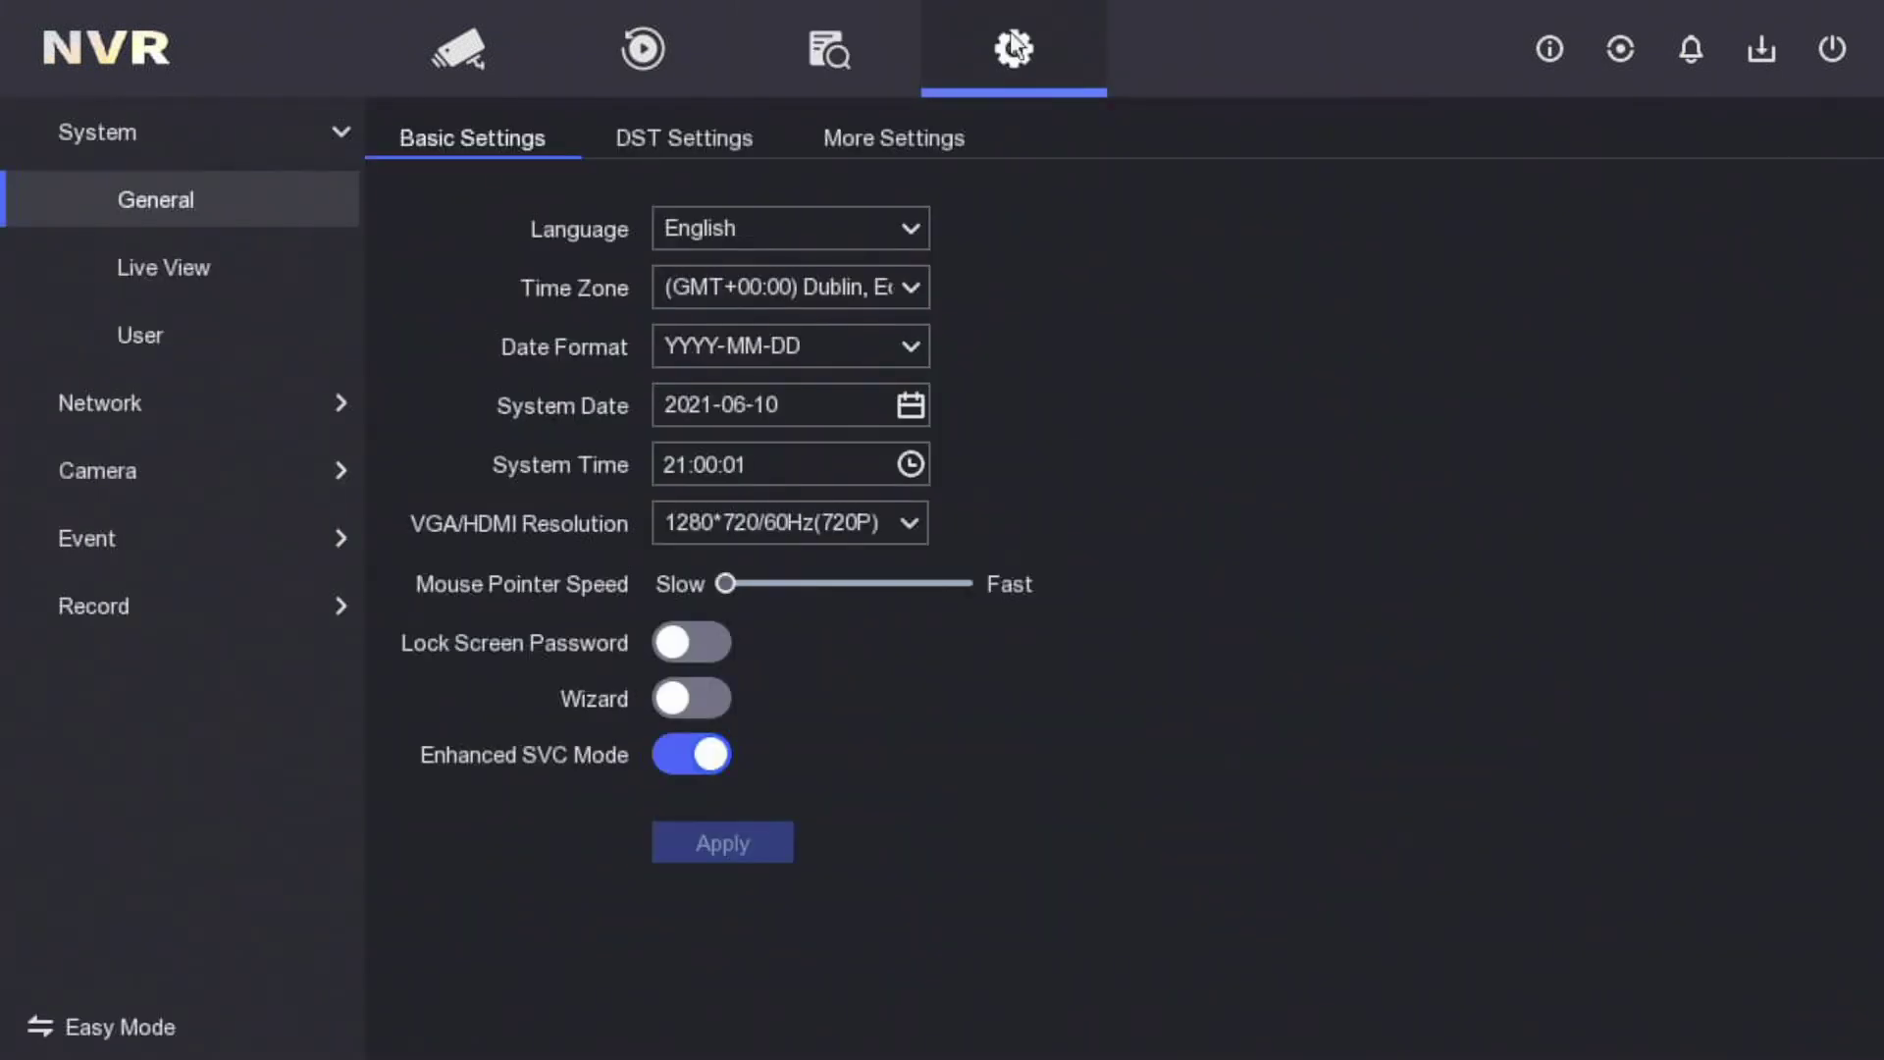